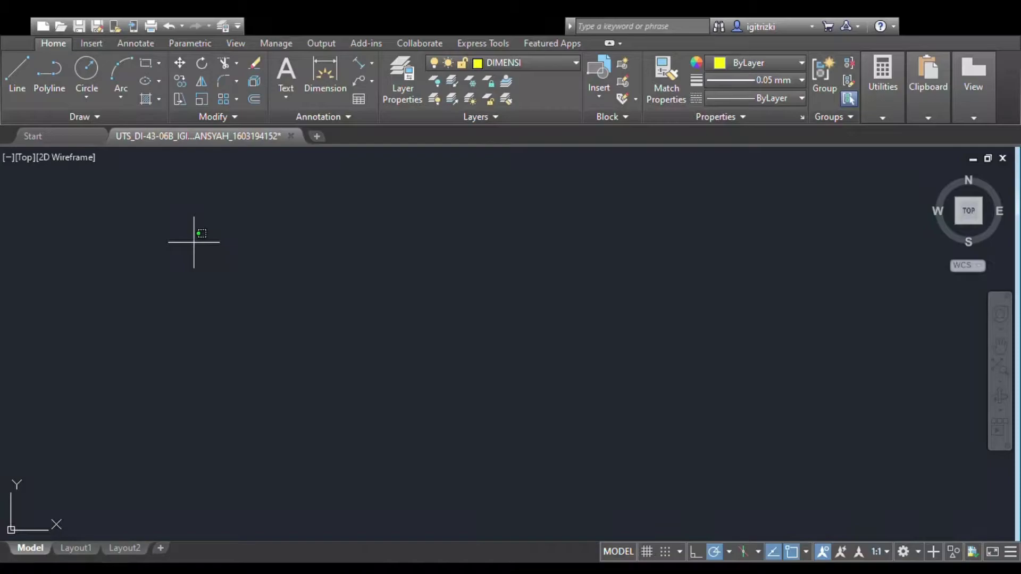
Draw the first, smaller yellow rectangle with RECTANGLE
left_click(194, 242)
left_click(423, 306)
left_click(149, 65)
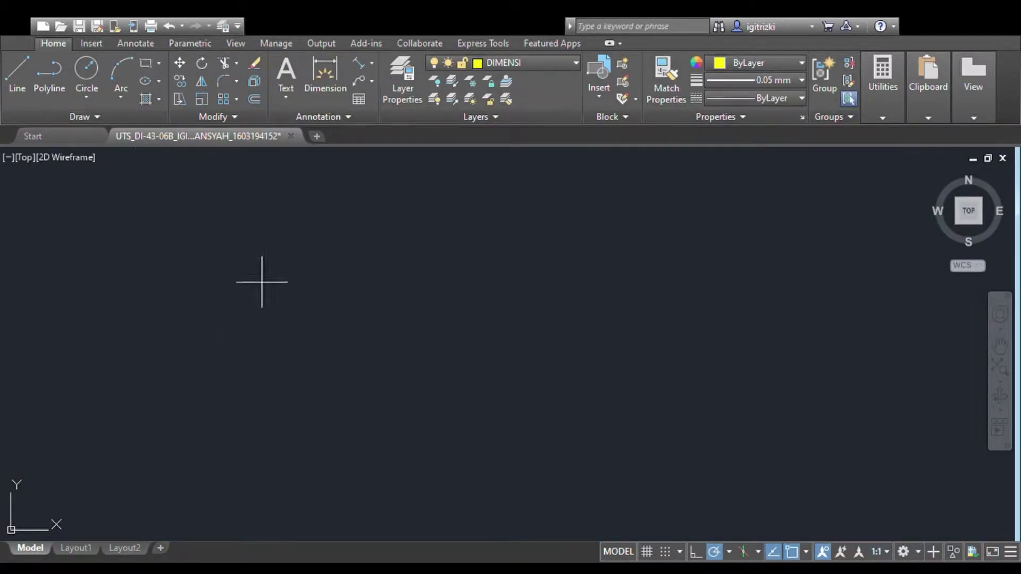
left_click(259, 241)
left_click(385, 334)
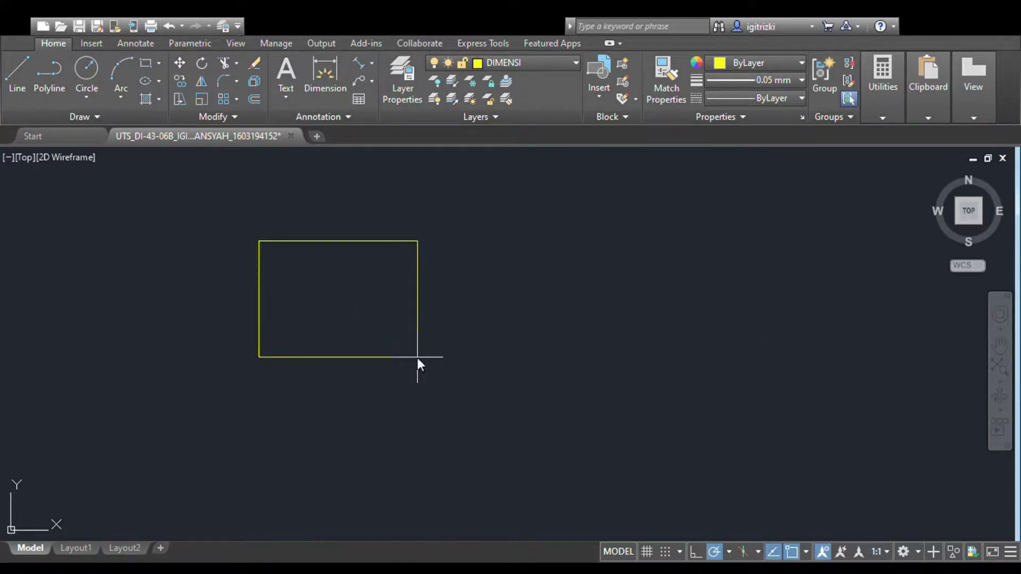
key("Return")
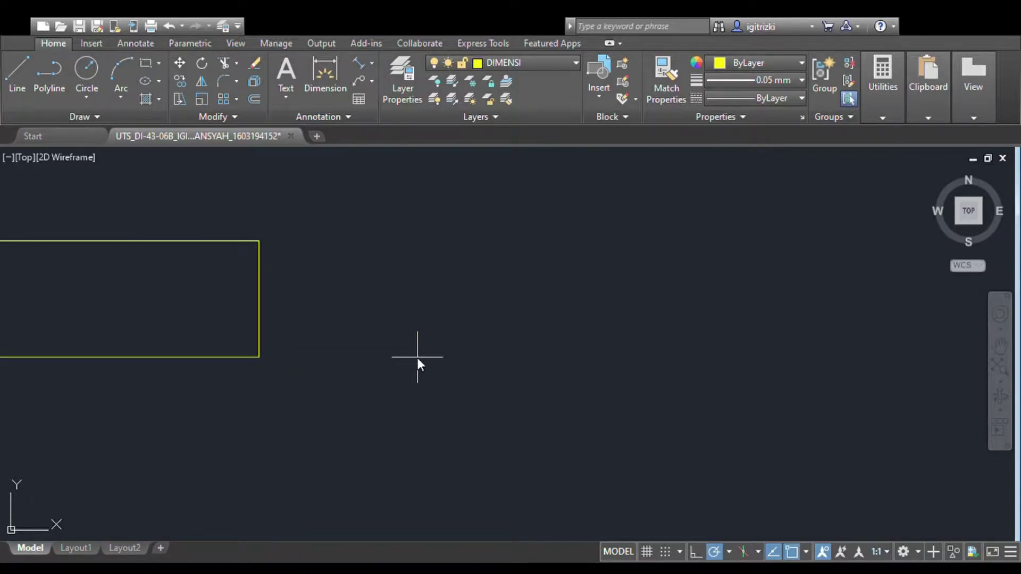
middle_click(417, 357)
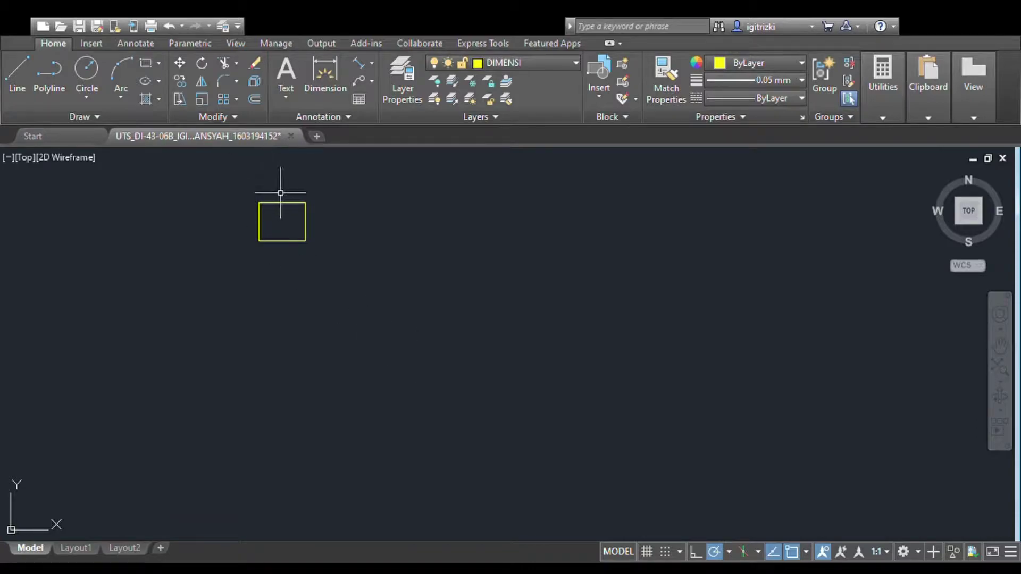
scroll(282, 191, "up", 5)
scroll(351, 362, "down", 4)
scroll(414, 395, "up", 2)
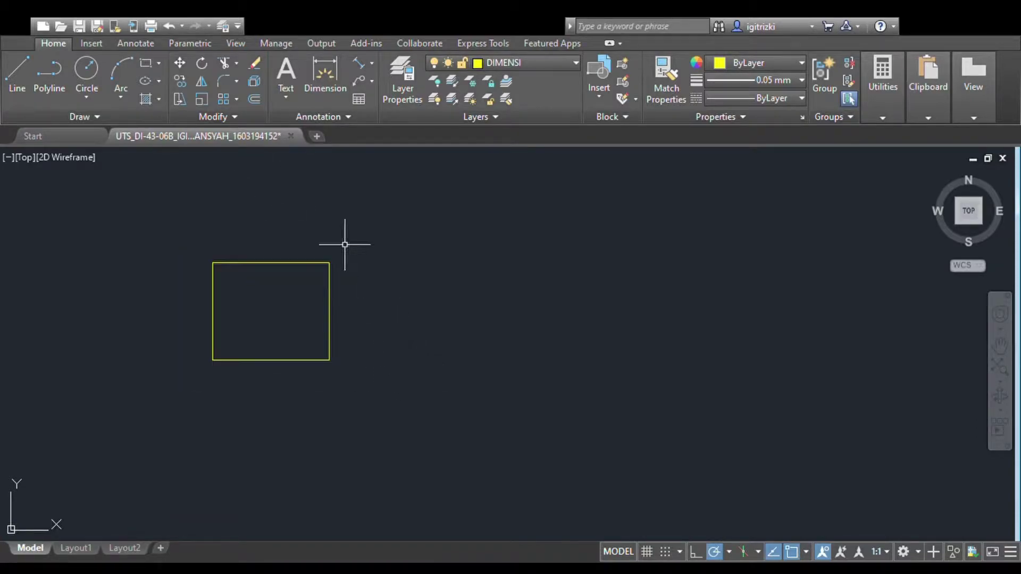
Draw a second, wider rectangle right beside the first
left_click(140, 66)
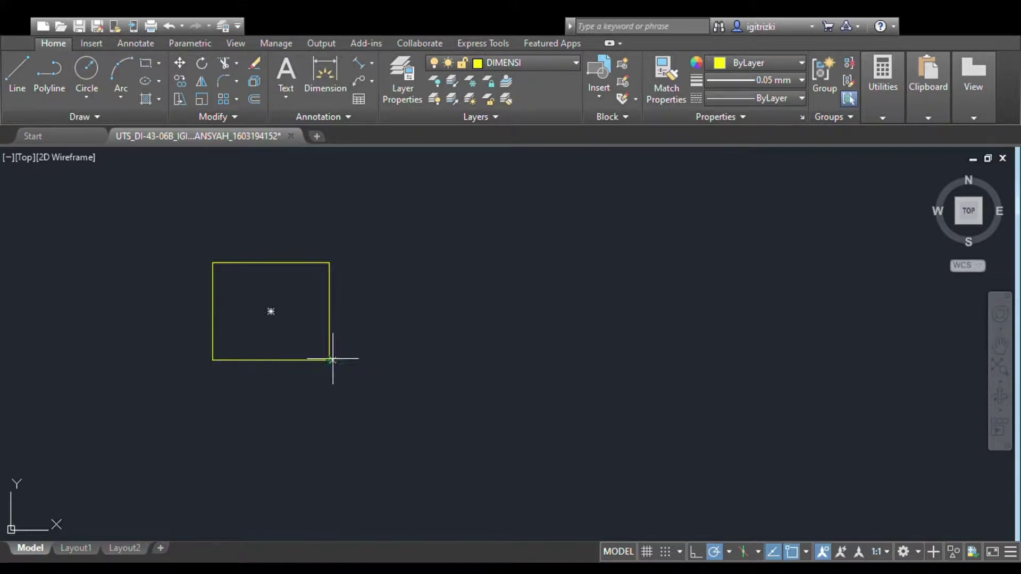
left_click(347, 263)
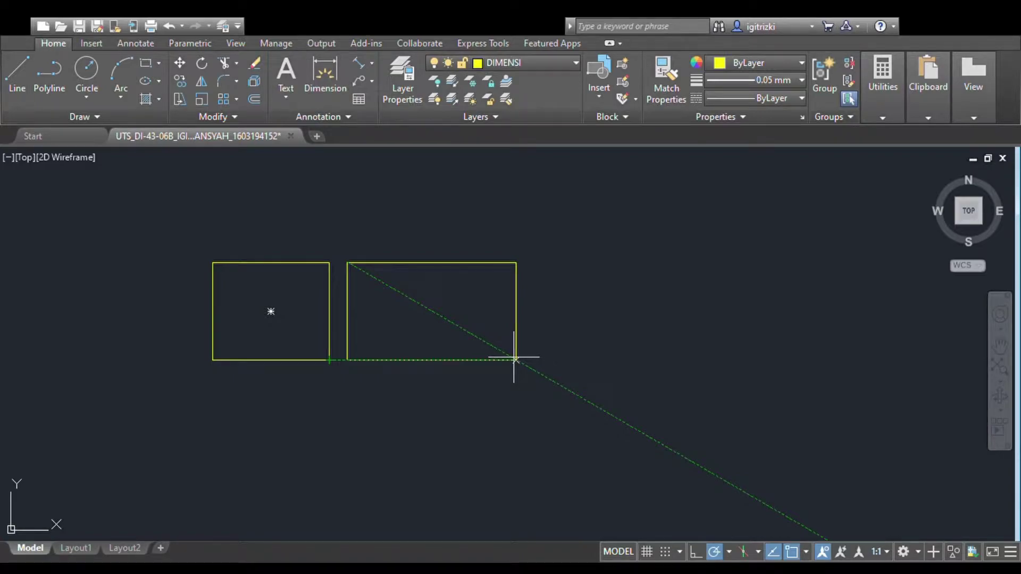
key("Return")
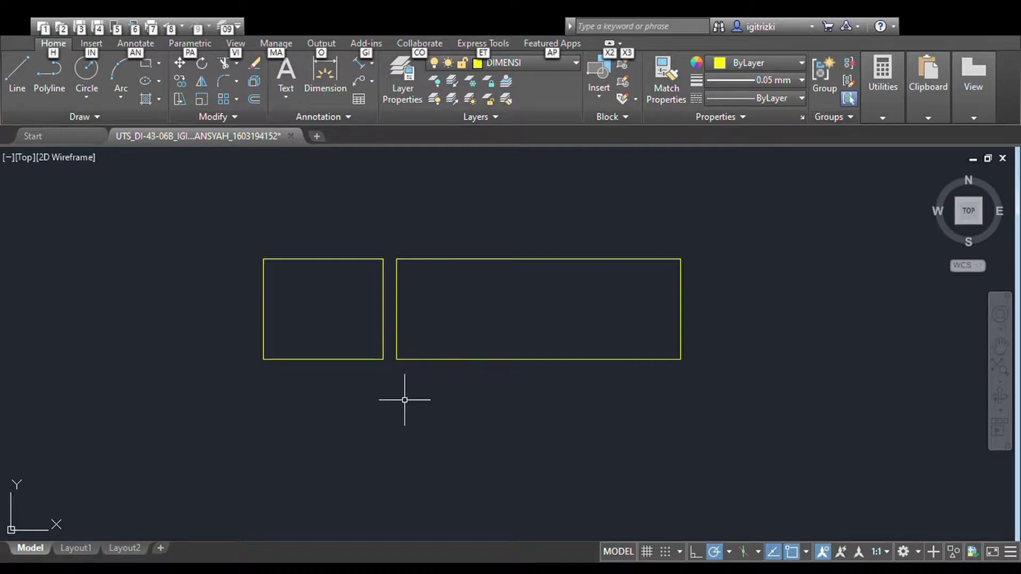
key("Escape")
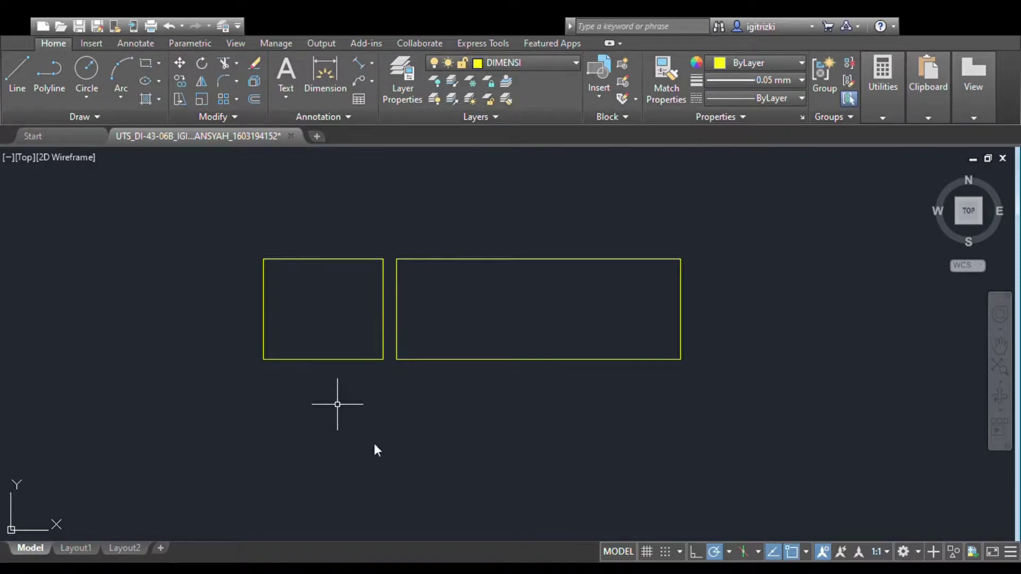
Fillet all four corners of the smaller rectangle, then the wider one
left_click(272, 359)
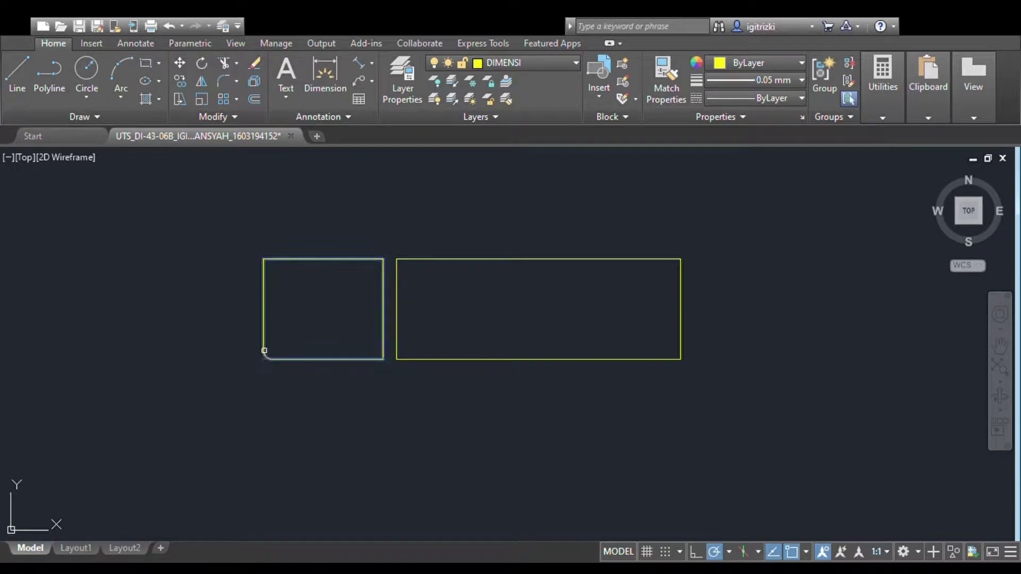
left_click(265, 348)
left_click(330, 359)
left_click(383, 340)
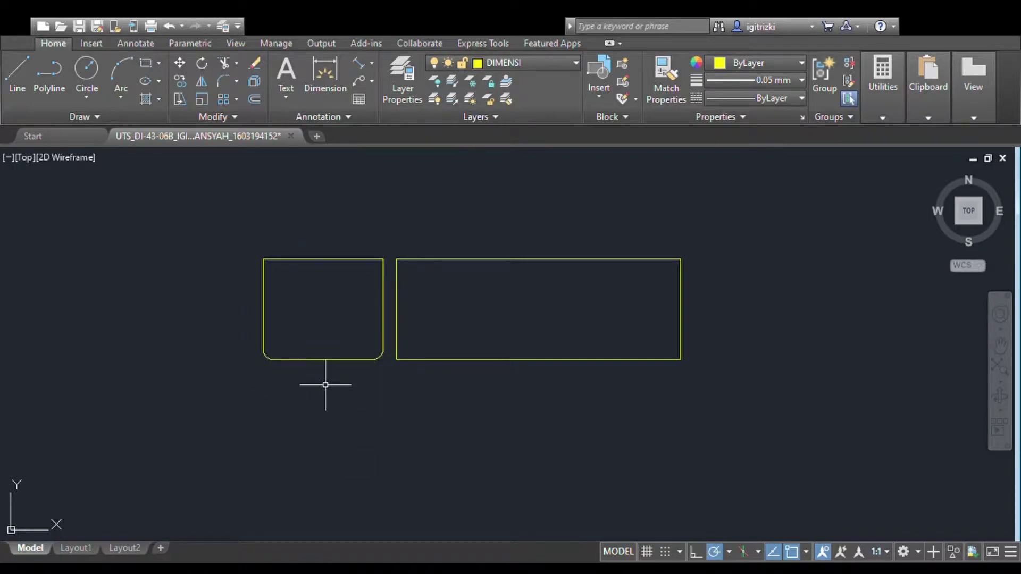
left_click(383, 287)
left_click(340, 259)
left_click(264, 271)
left_click(532, 360)
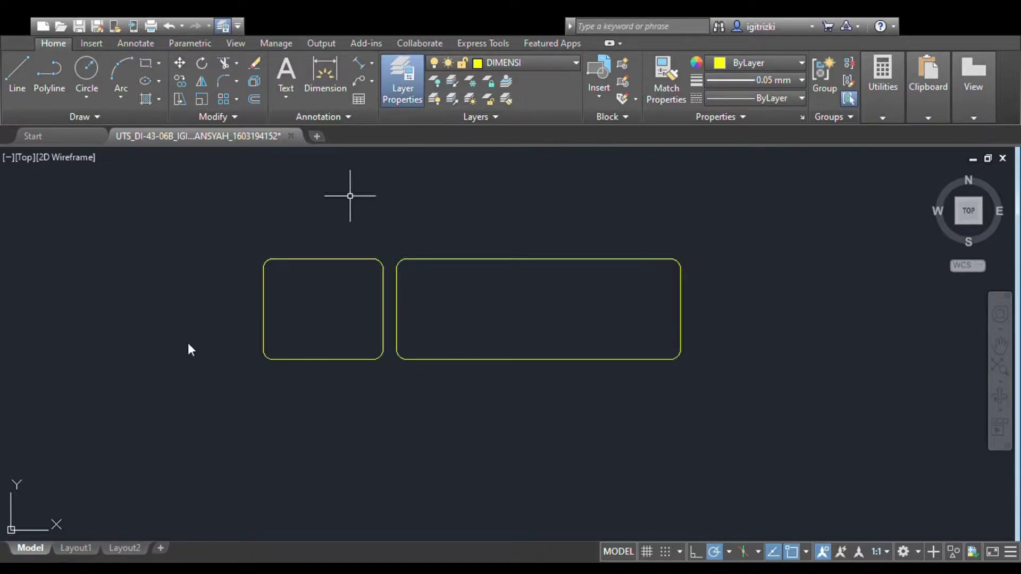
Move both rounded rectangles onto the living room's lower wall as furniture I and H
key("ctrl+a")
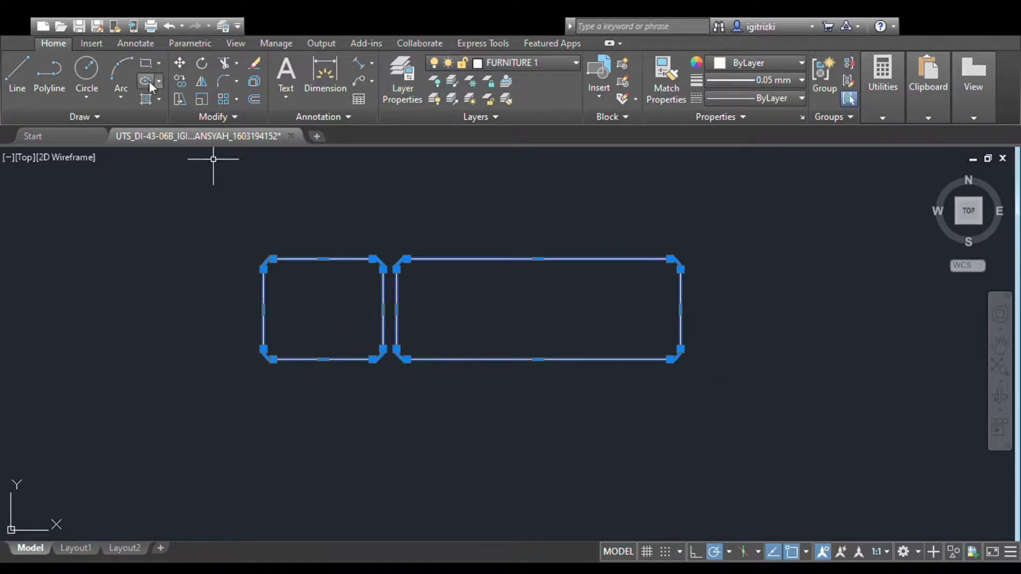
left_click(178, 63)
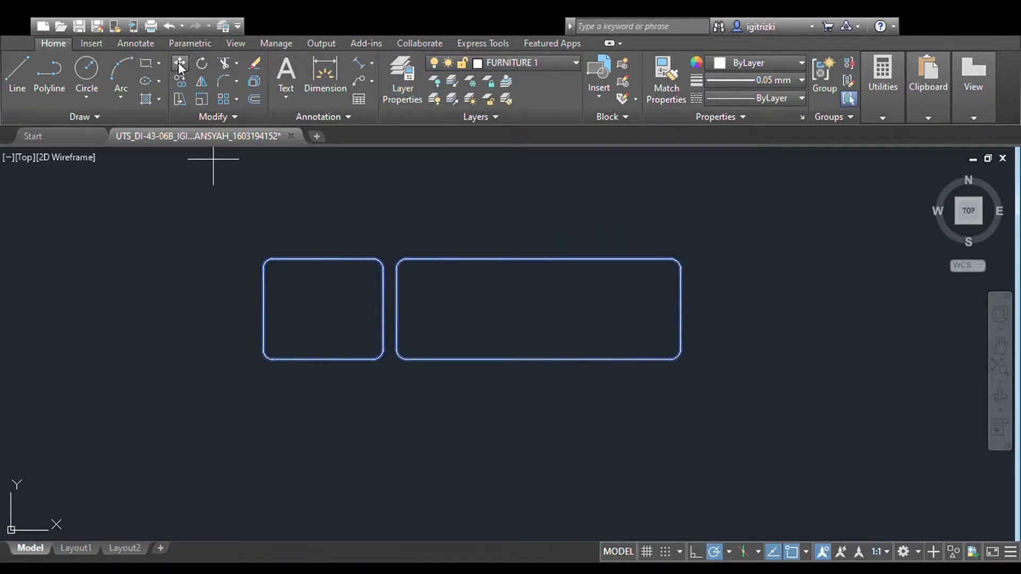
left_click(538, 360)
scroll(525, 342, "down", 2)
scroll(526, 343, "down", 5)
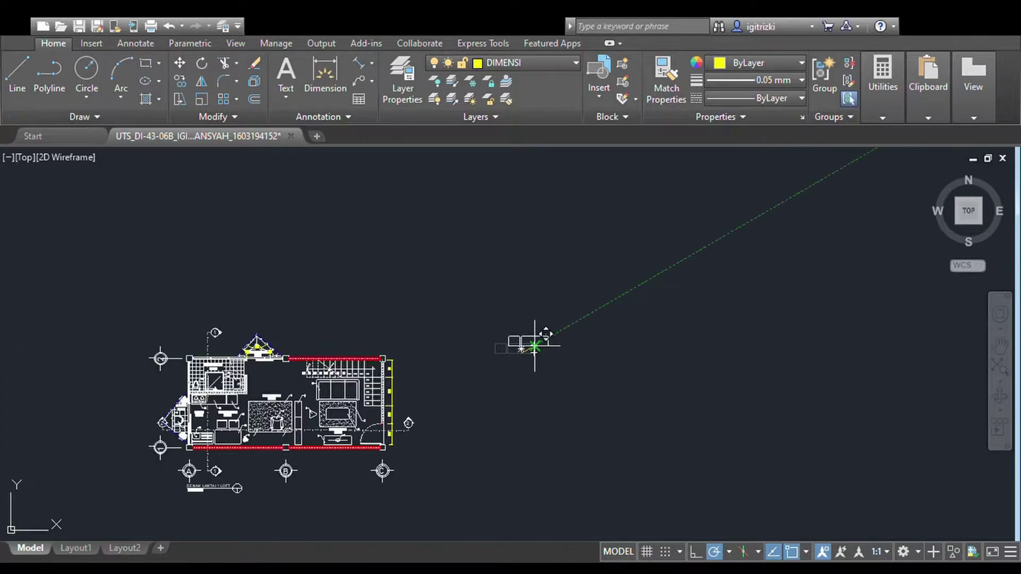
scroll(529, 346, "up", 5)
scroll(269, 449, "up", 4)
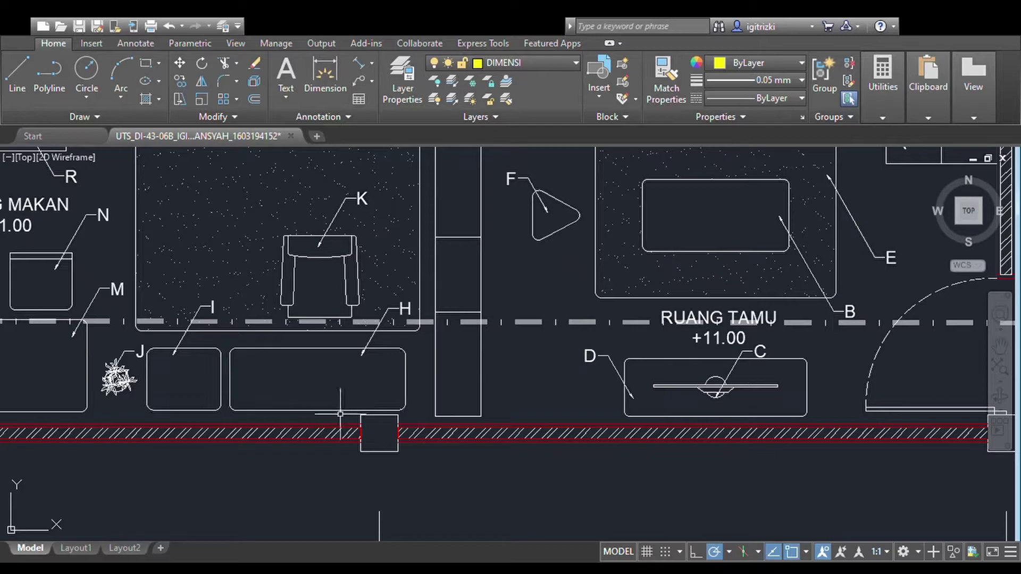
left_click(341, 410)
scroll(341, 410, "down", 4)
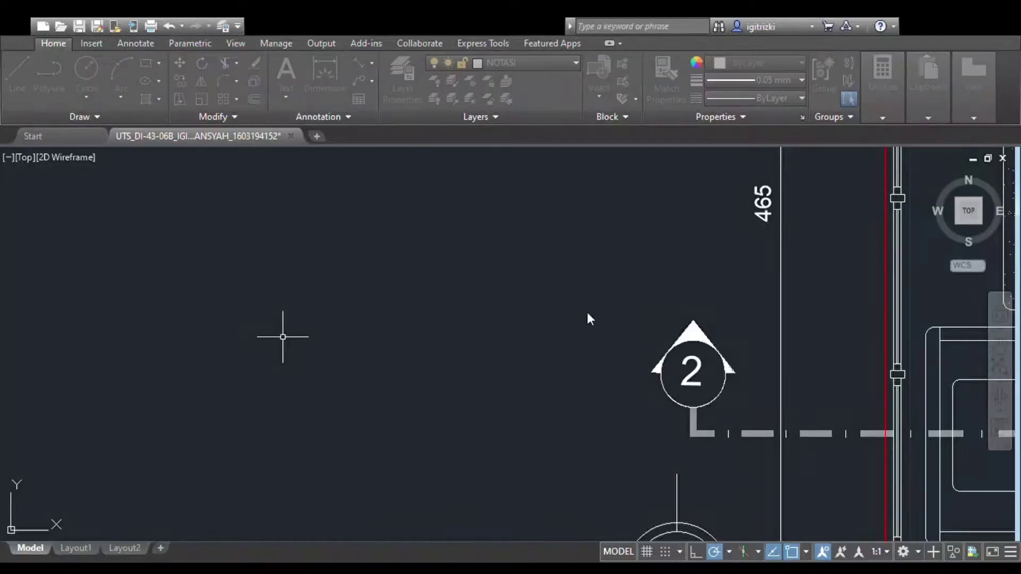
left_click(234, 247)
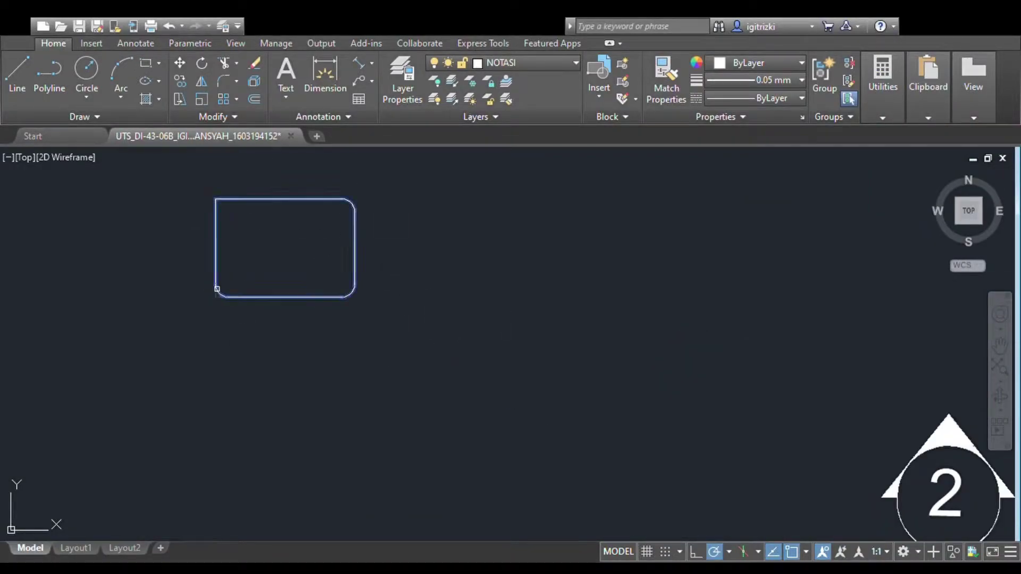
Round the new rectangle's left corners and move it left of the 465 dimension
left_click(215, 282)
scroll(330, 240, "down", 2)
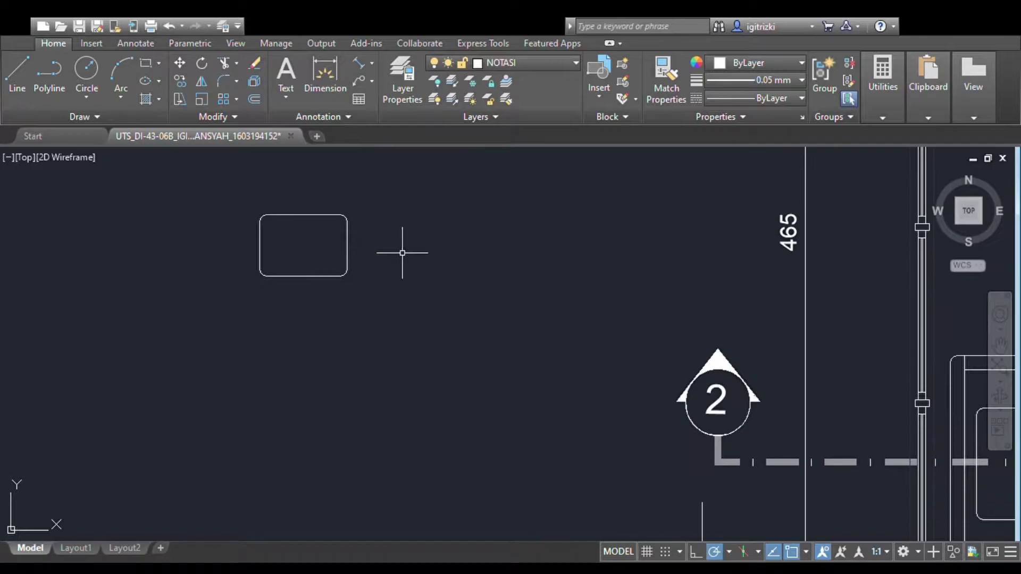
scroll(404, 255, "down", 3)
scroll(367, 238, "up", 2)
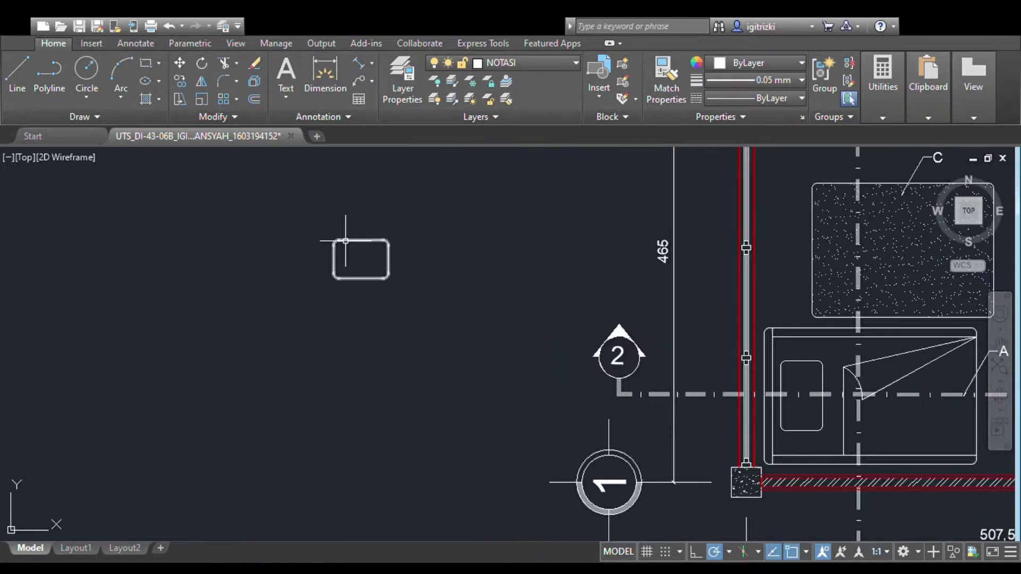
left_click(343, 239)
left_click(175, 64)
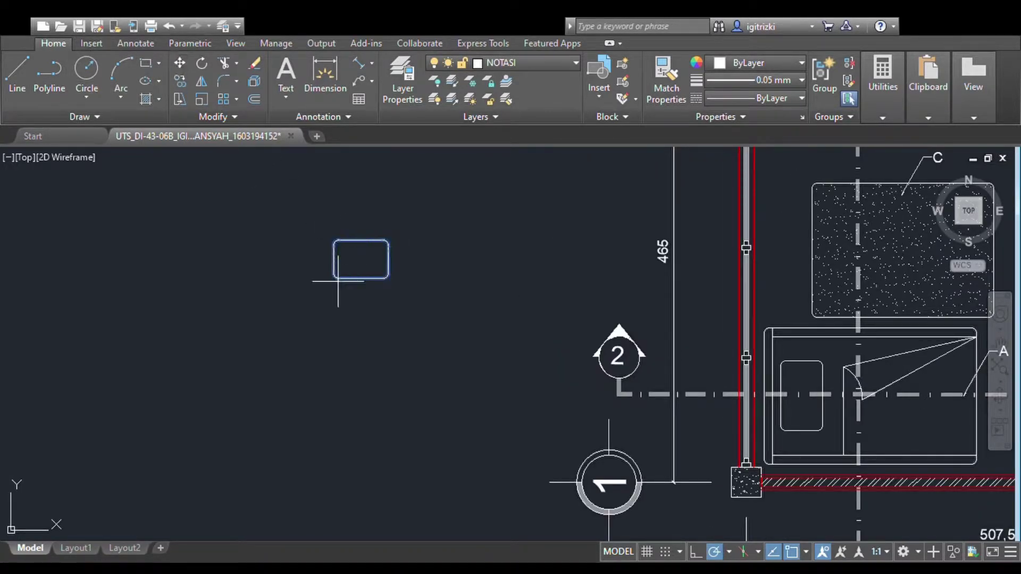
left_click(382, 273)
scroll(420, 316, "down", 2)
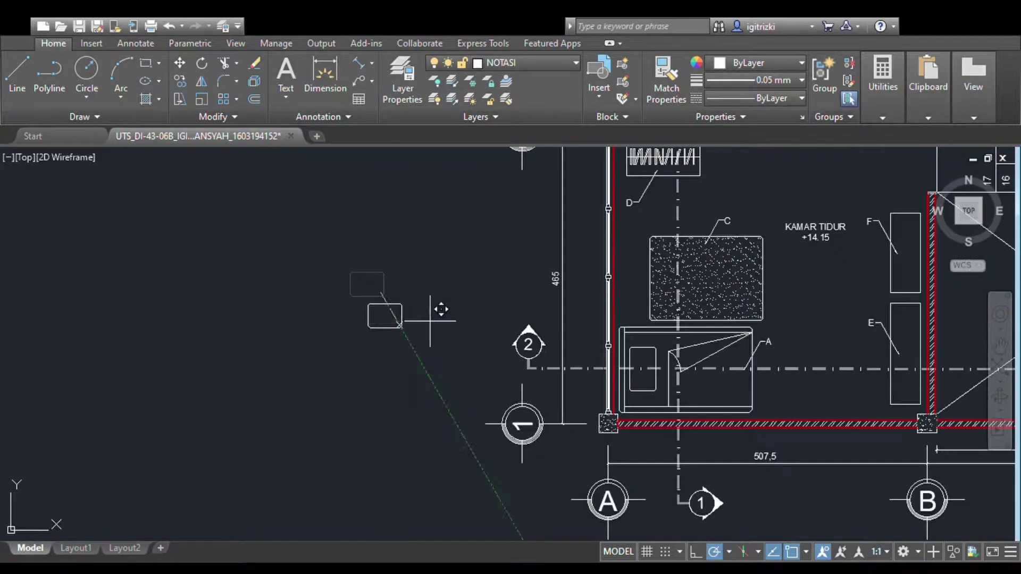
scroll(657, 300, "up", 3)
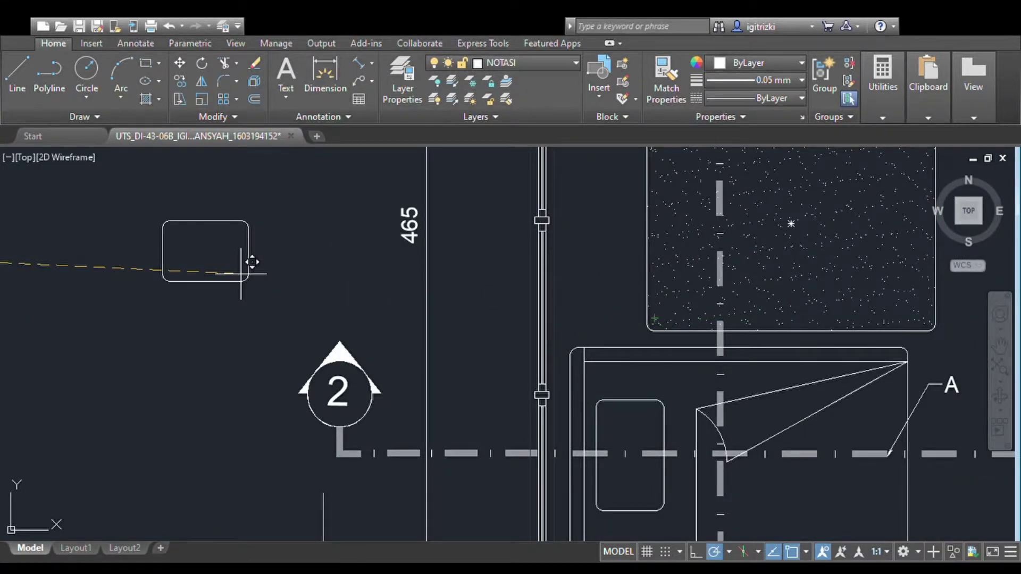
left_click(243, 273)
Rotate the rectangle a quarter turn so it stands upright
left_click(143, 207)
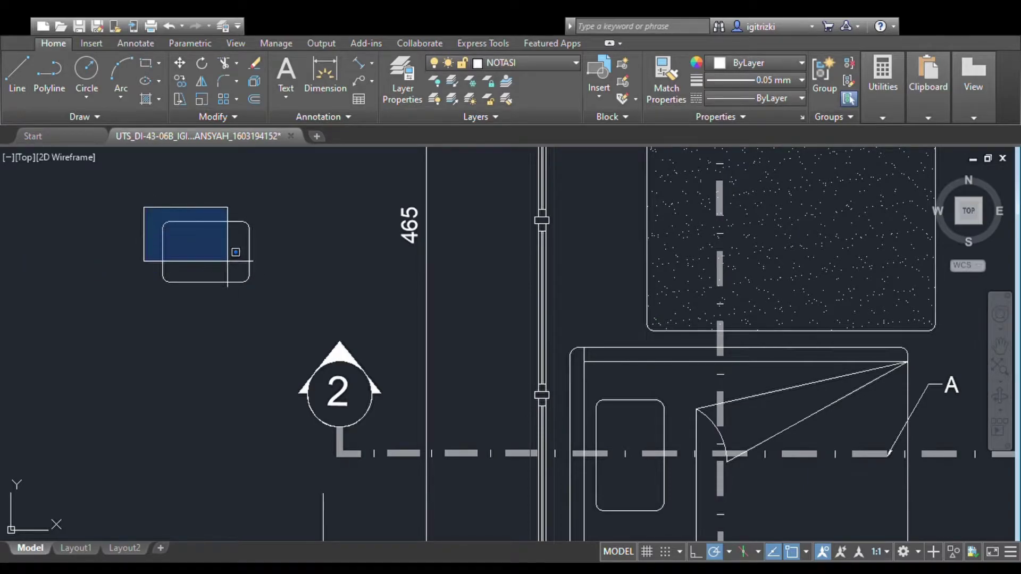
left_click(278, 298)
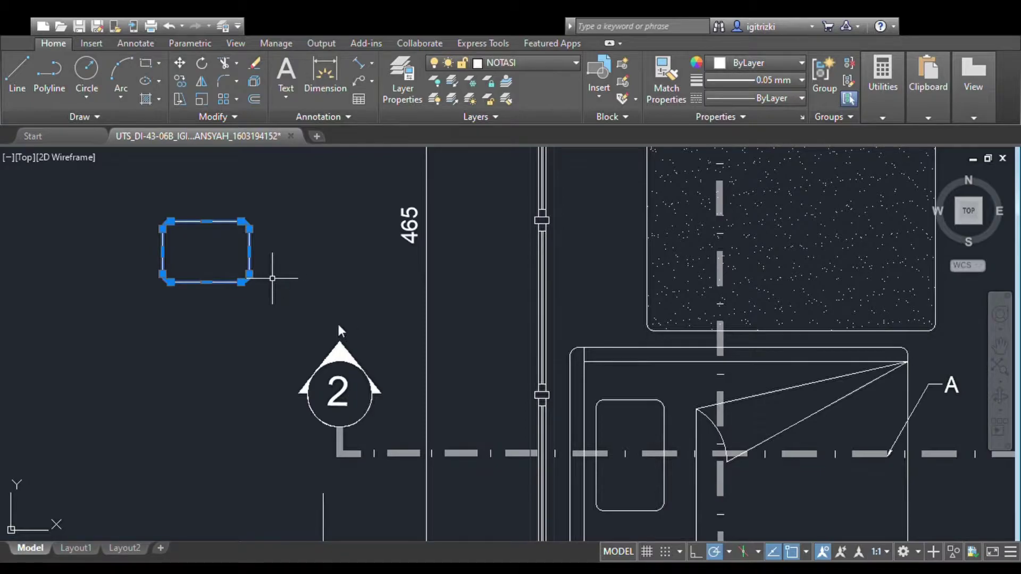
type("ro")
key("Return")
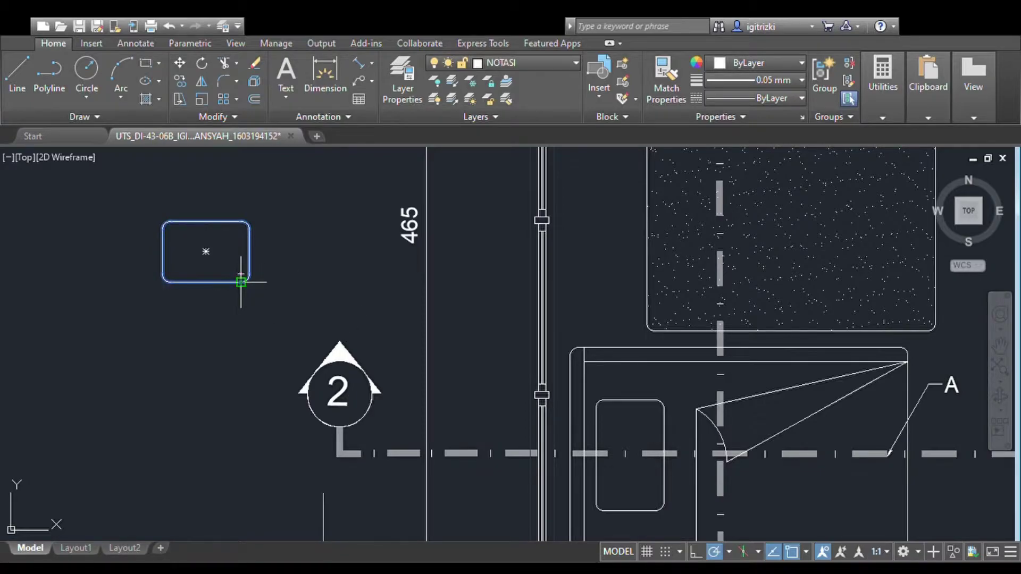
left_click(245, 279)
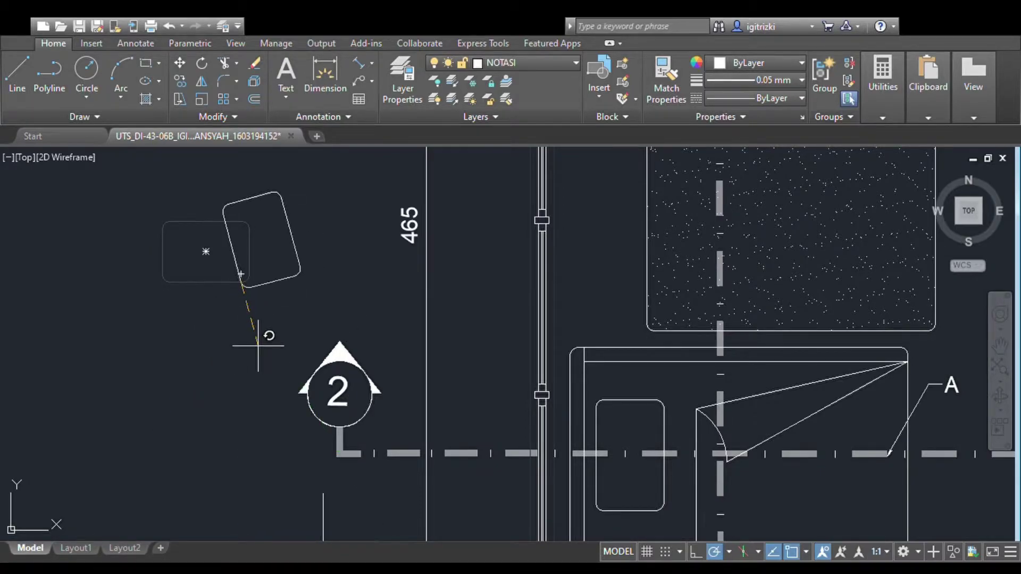
key("Escape")
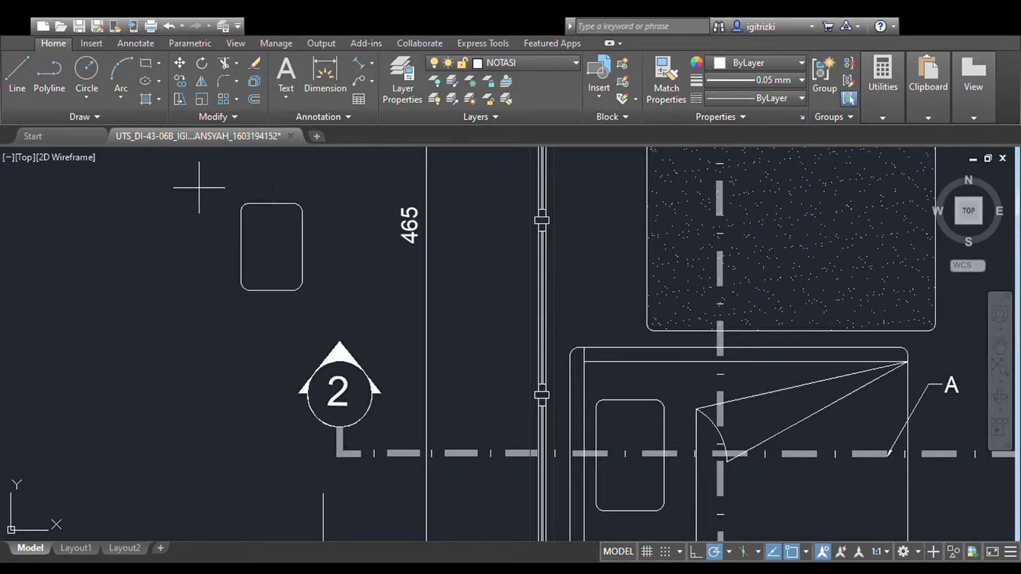
Move the upright rectangle just below the RUANG MAKAN +11.00 label
left_click(199, 187)
left_click(326, 321)
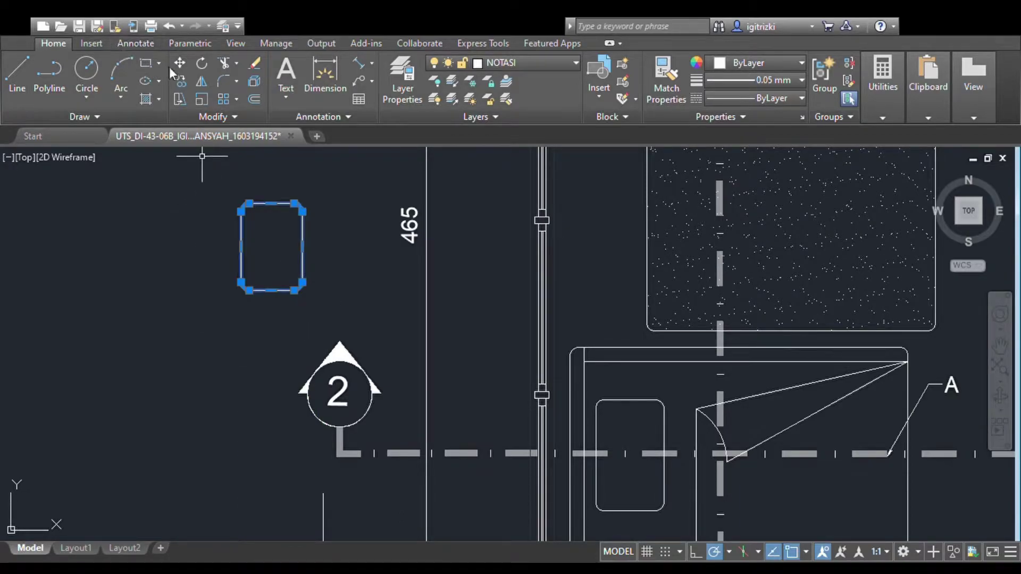
key("space")
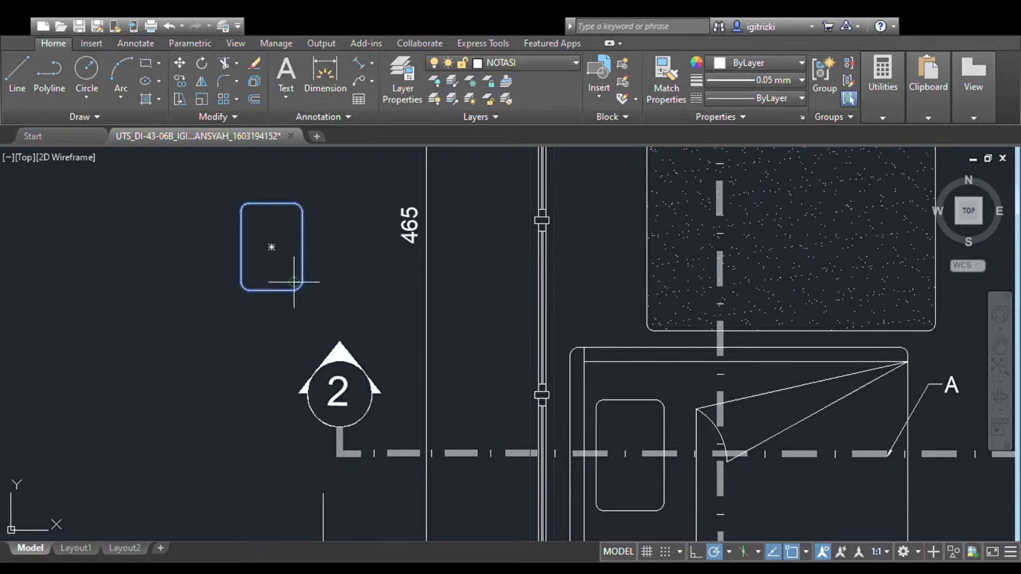
left_click(294, 290)
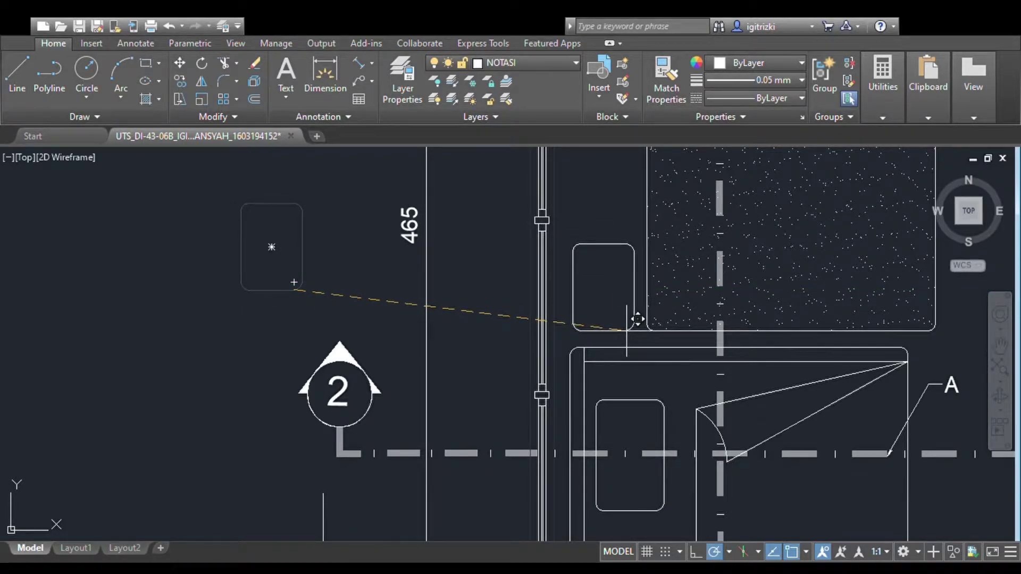
left_click(626, 330)
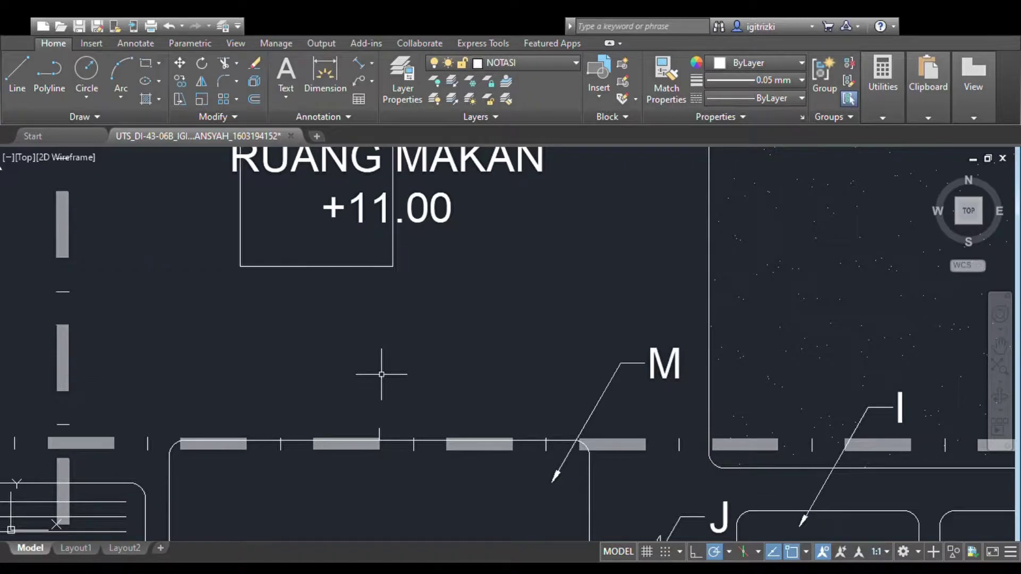
Draw a line across the rectangle's top and round its two bottom corners into a chair
left_click(393, 399)
scroll(309, 270, "up", 2)
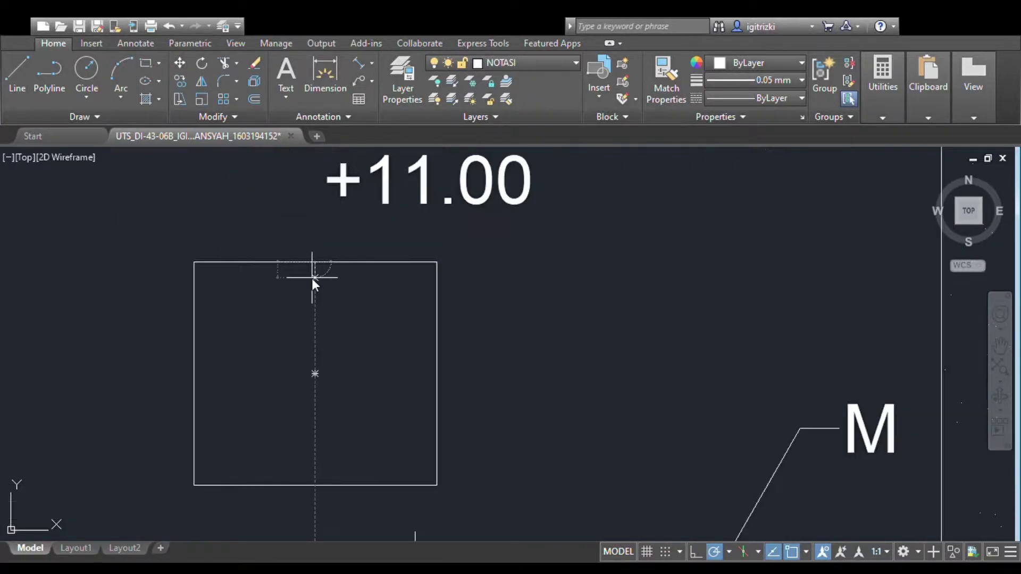
left_click(194, 285)
left_click(437, 285)
scroll(315, 277, "down", 3)
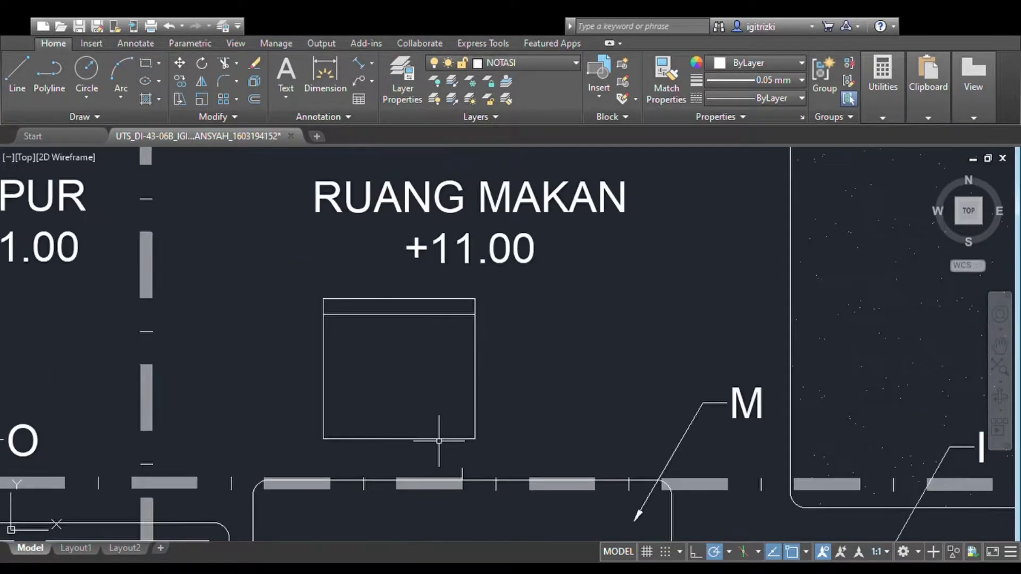
left_click(324, 372)
left_click(466, 426)
Copy the chair to the right and select both chairs
type("co")
key("Return")
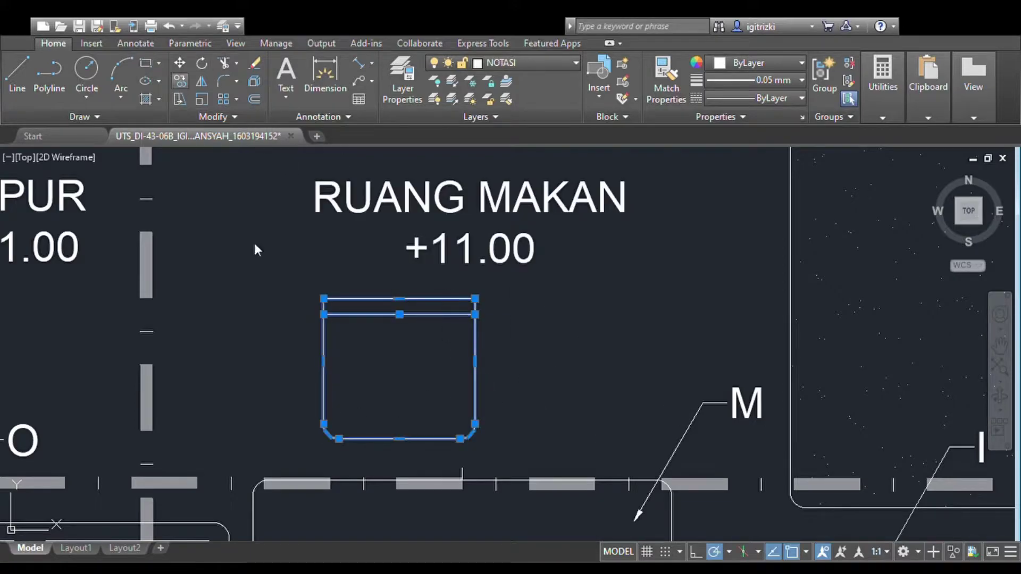
left_click(475, 424)
left_click(666, 423)
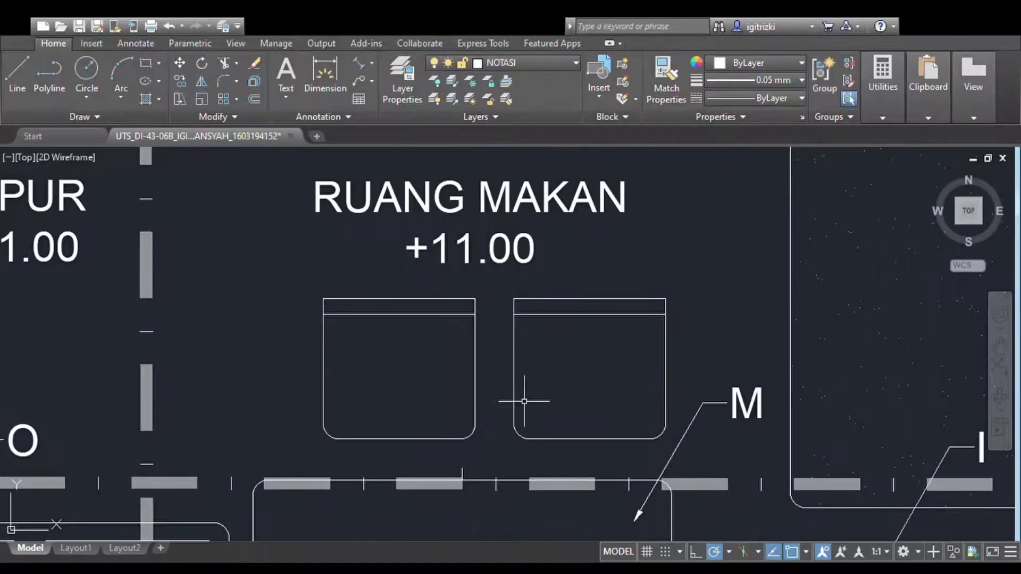
left_click(514, 367)
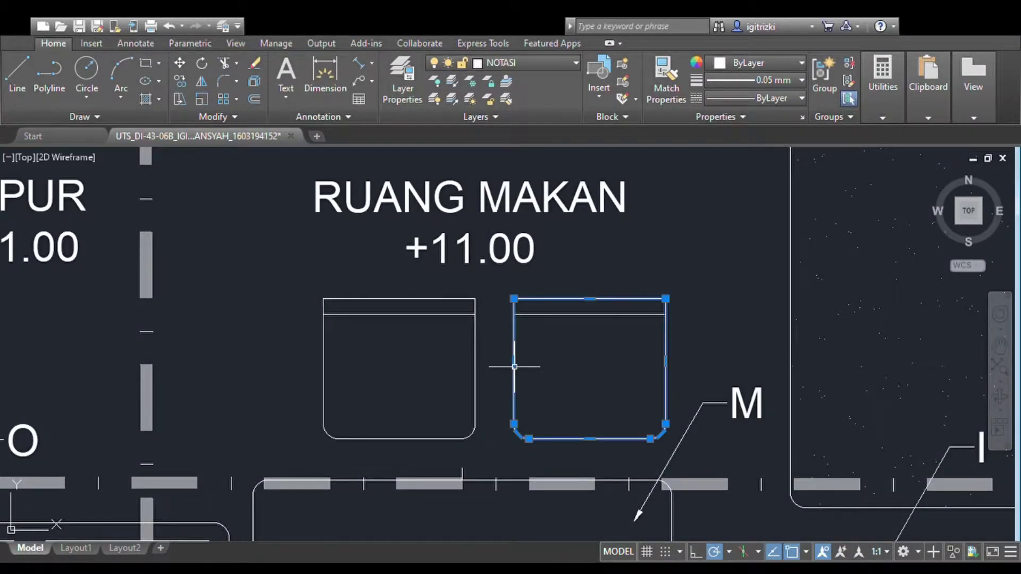
left_click(474, 354)
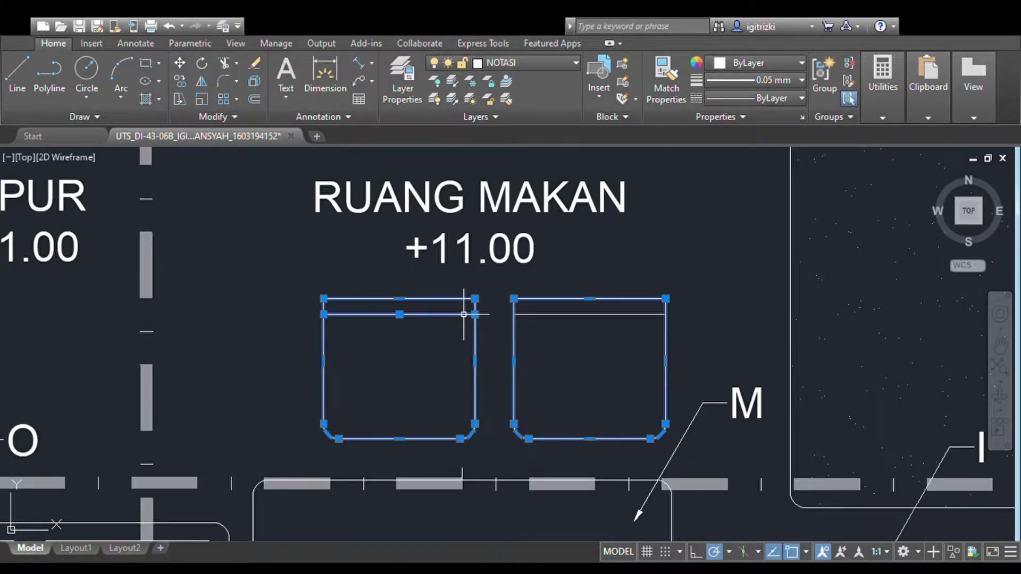
scroll(536, 335, "down", 4)
scroll(536, 334, "down", 2)
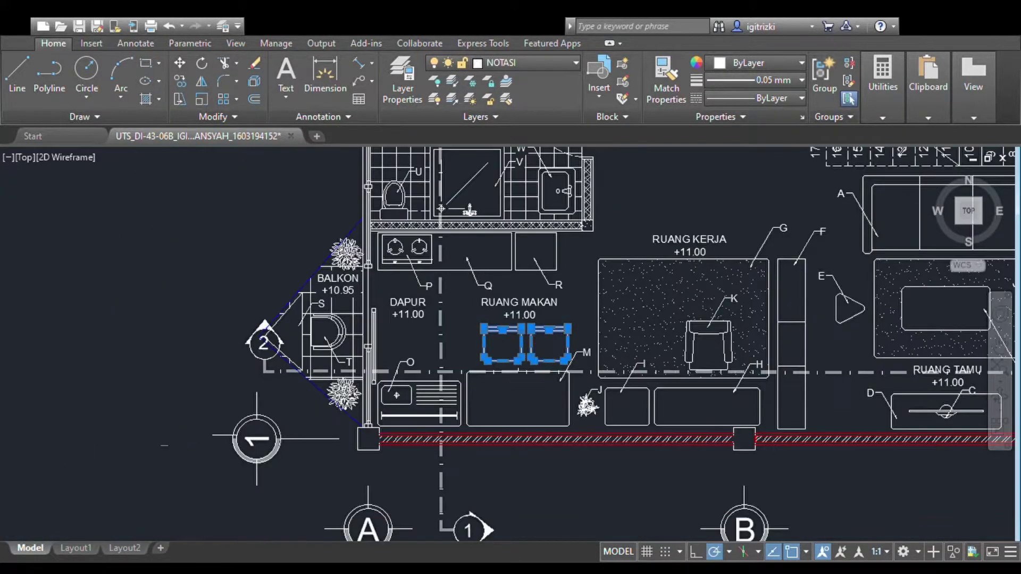
scroll(536, 399, "up", 4)
Add table M to the chair selection and copy it from a chair-corner base point
left_click(536, 459)
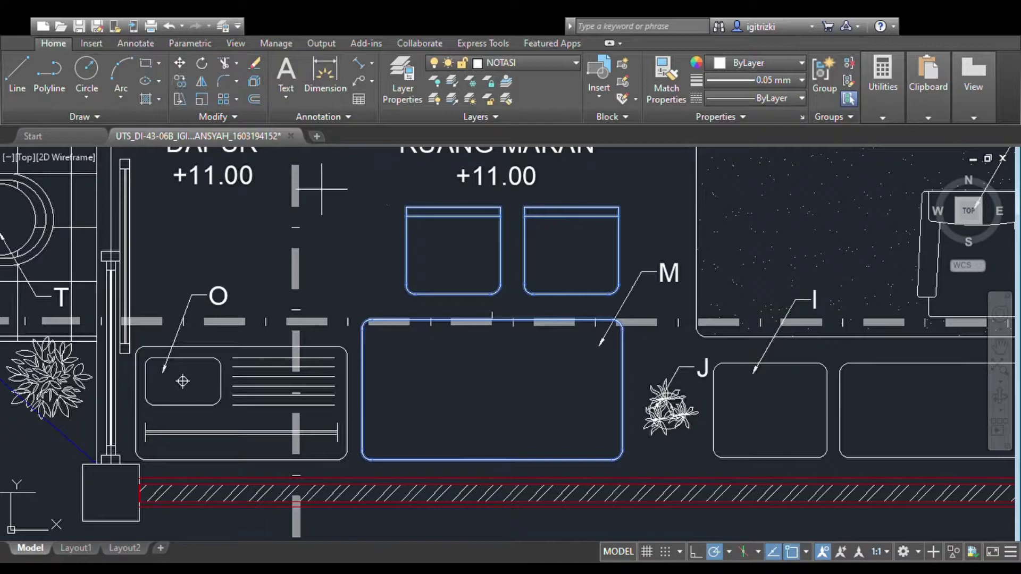
left_click(406, 205)
scroll(405, 212, "down", 5)
Cancel the pending copy of the dining chairs and table
scroll(372, 234, "down", 7)
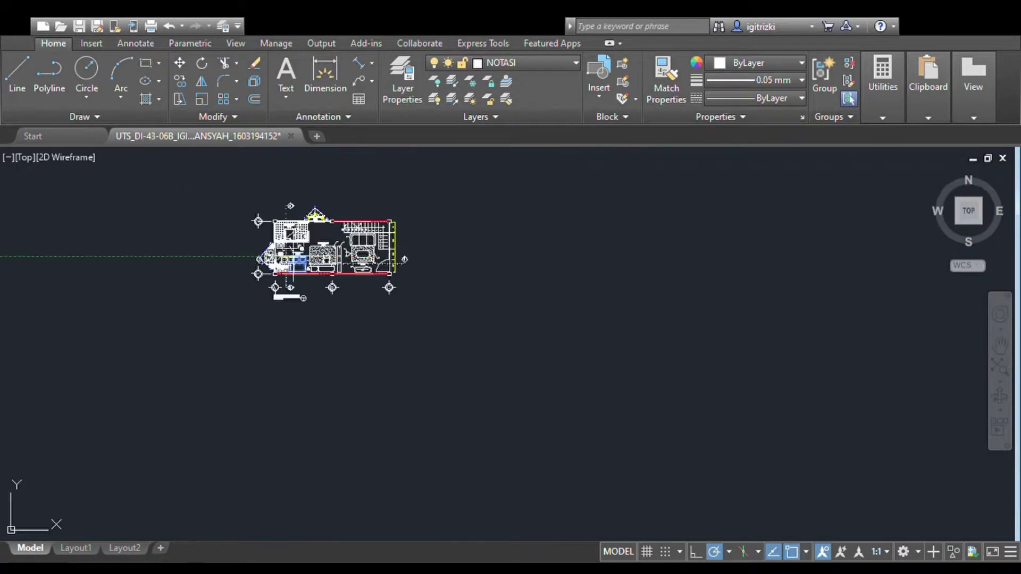
scroll(541, 242, "up", 5)
scroll(305, 237, "up", 4)
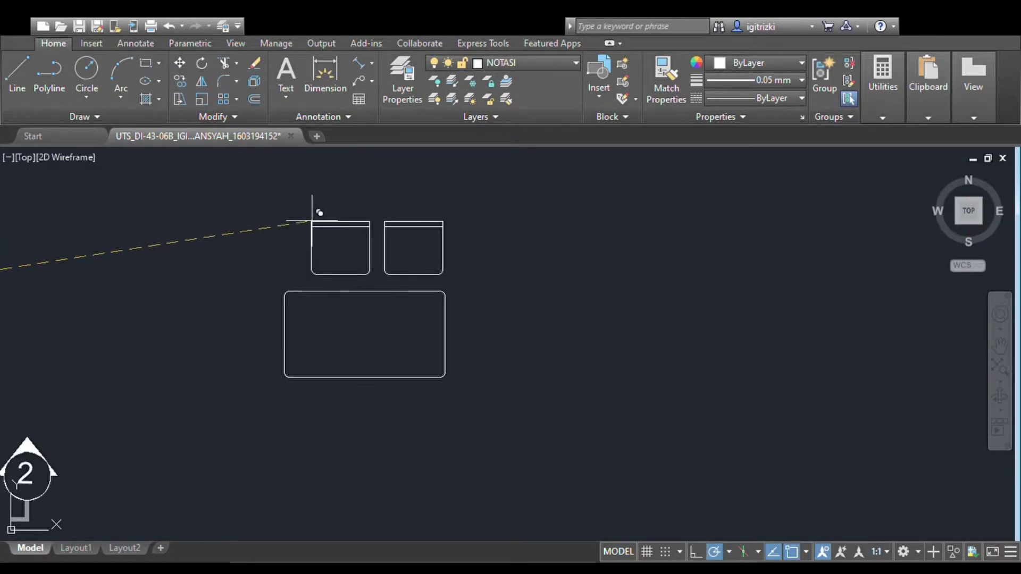
key("Escape")
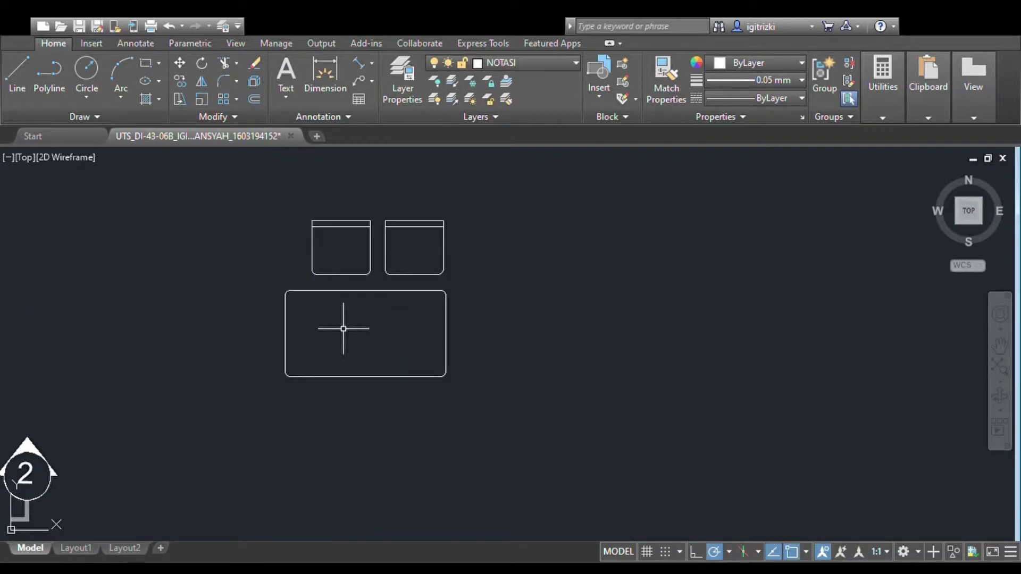
scroll(342, 325, "up", 2)
scroll(342, 205, "down", 2)
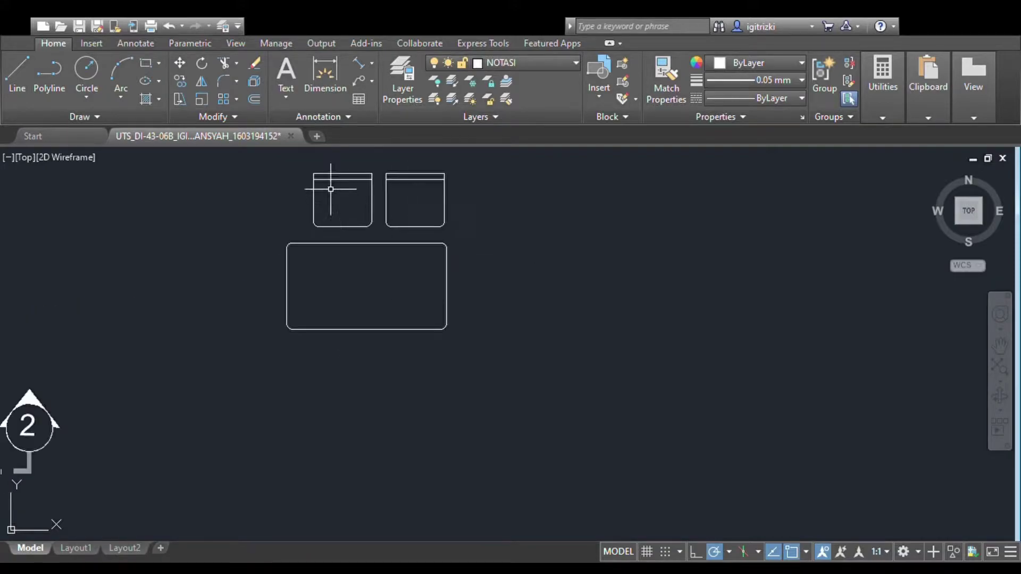
Try window and crossing selections around the chairs and table, cancelling each one
left_click(306, 160)
key("Escape")
left_click(465, 232)
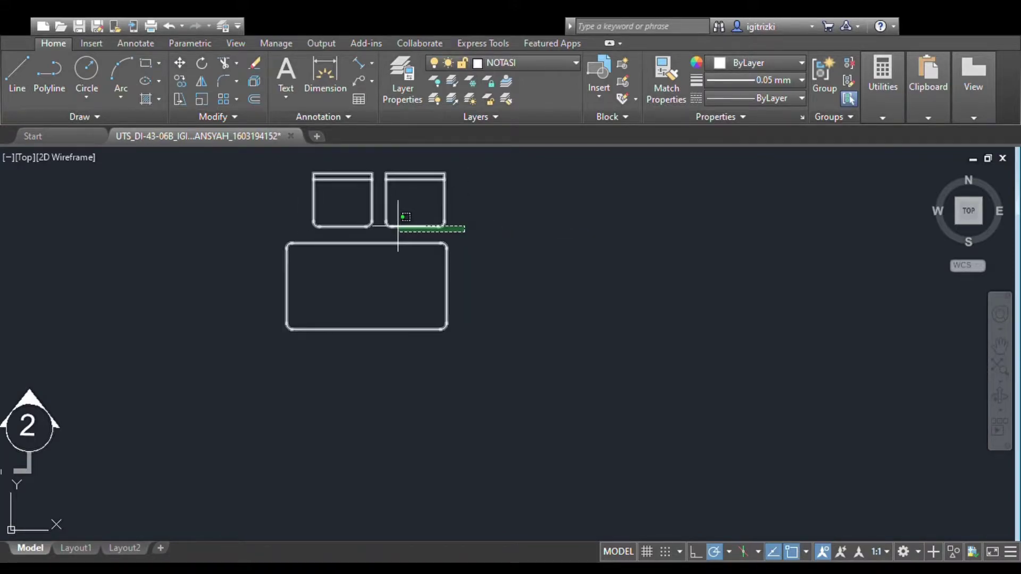
key("Escape")
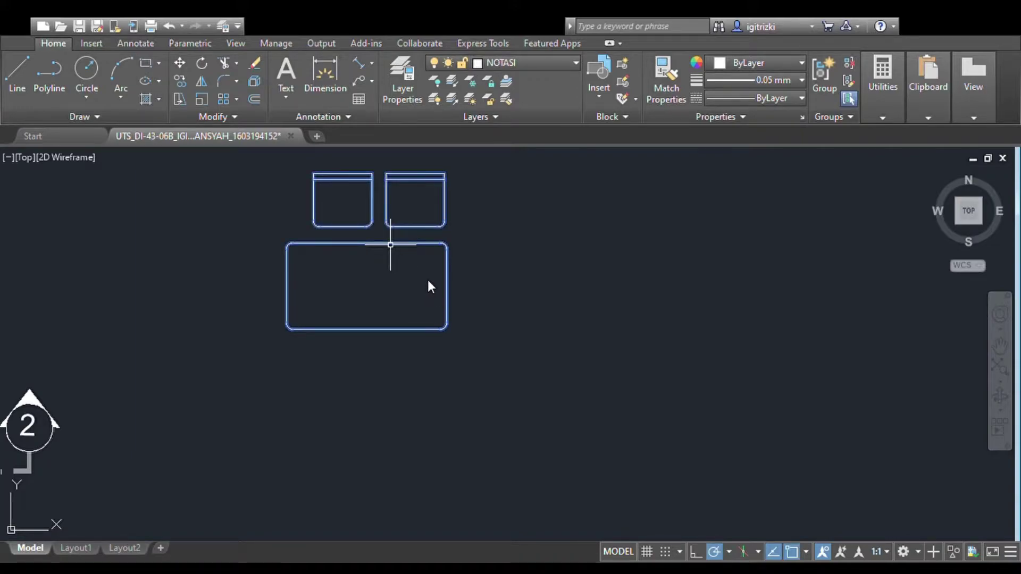
key("Escape")
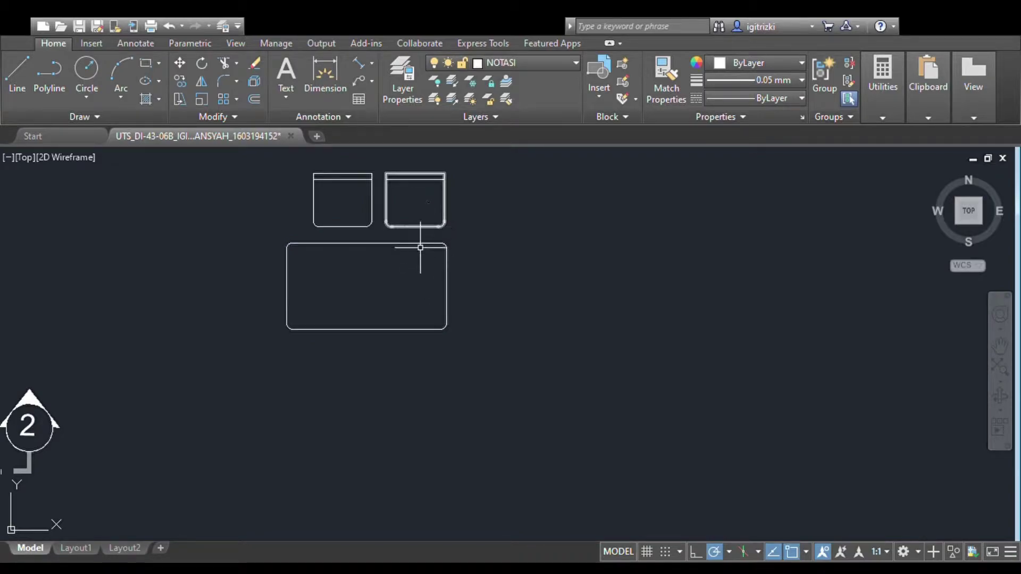
left_click(465, 341)
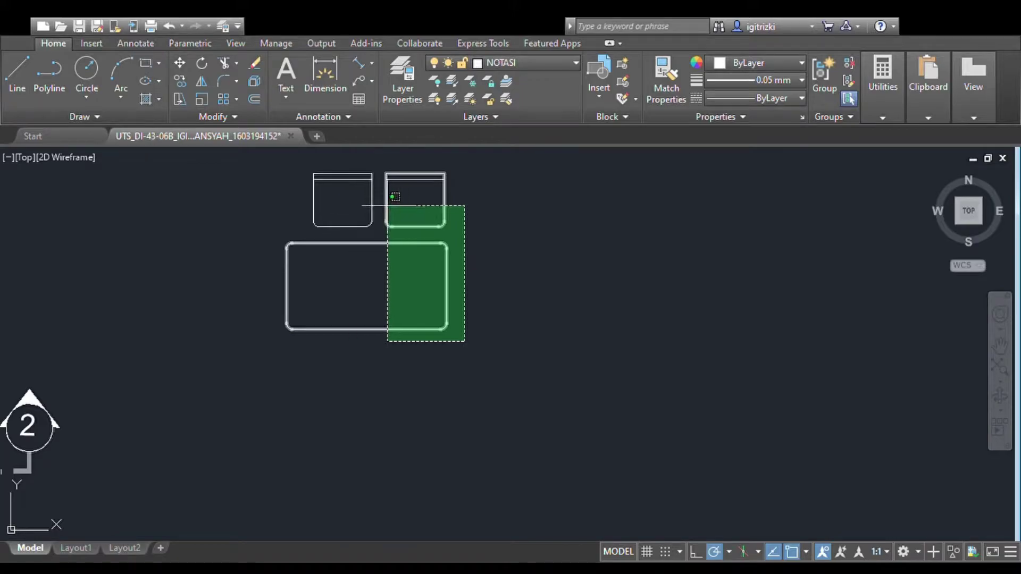
key("Escape")
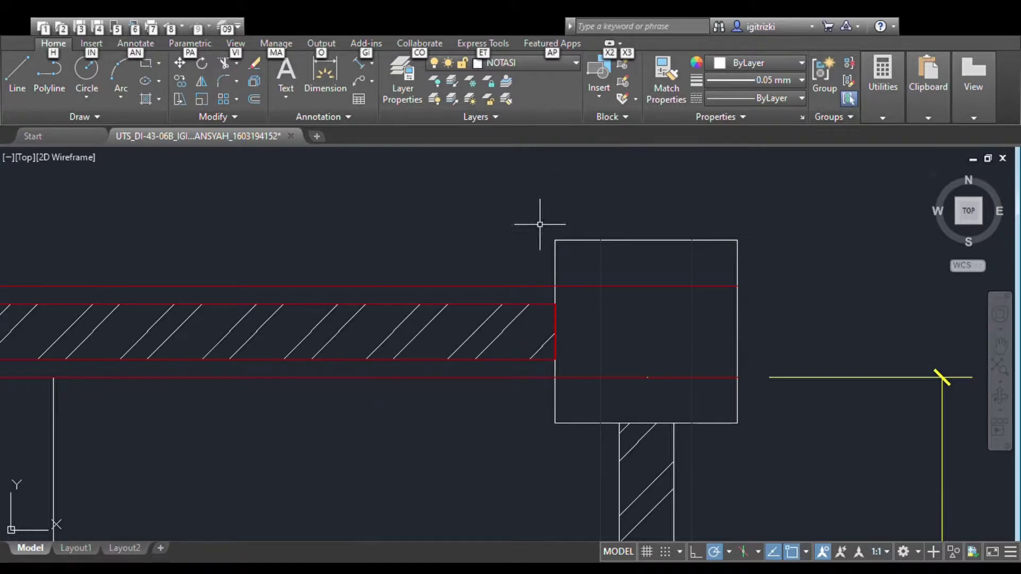
left_click(517, 208)
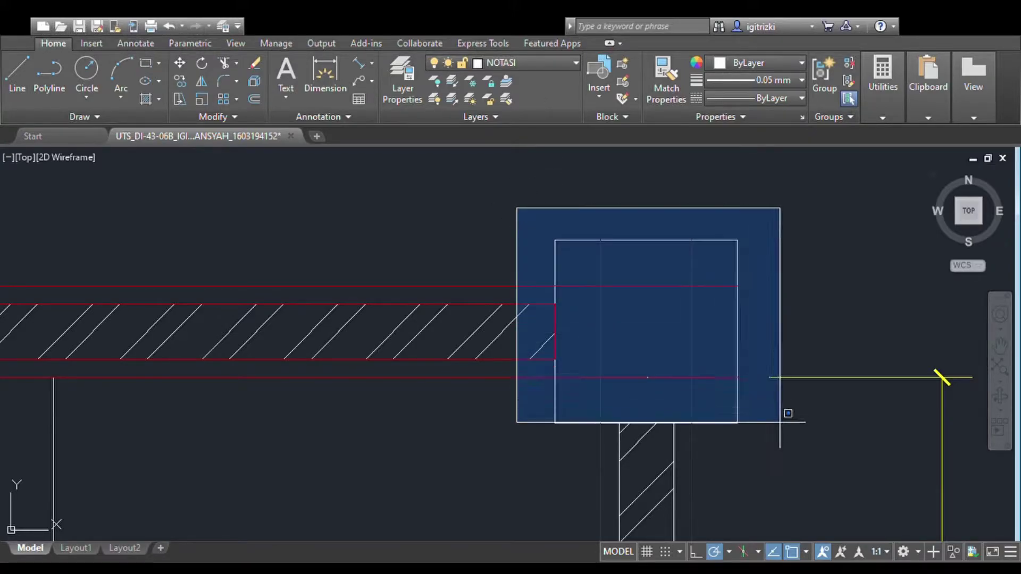
left_click(774, 442)
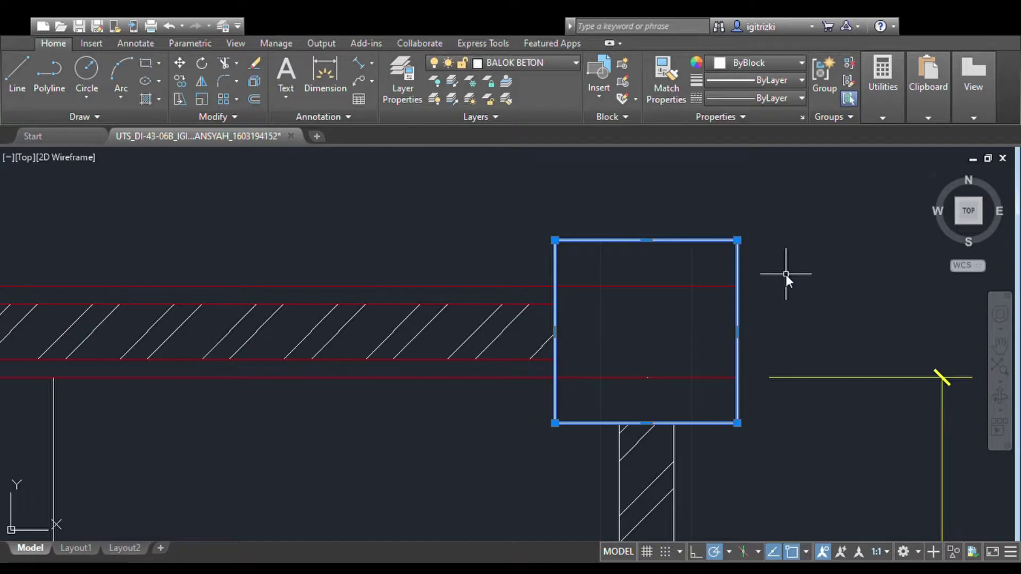
key("Escape")
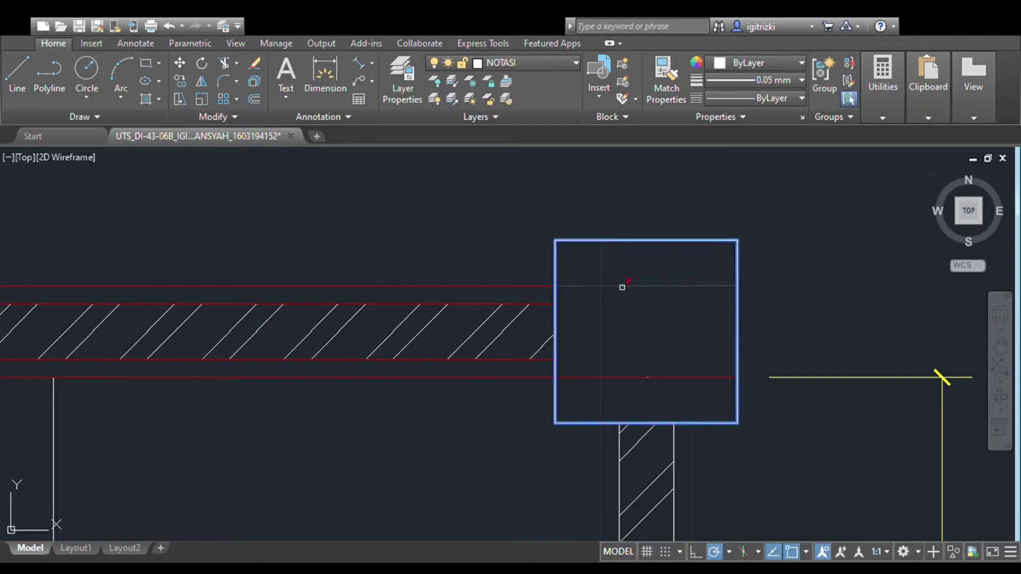
left_click(661, 329)
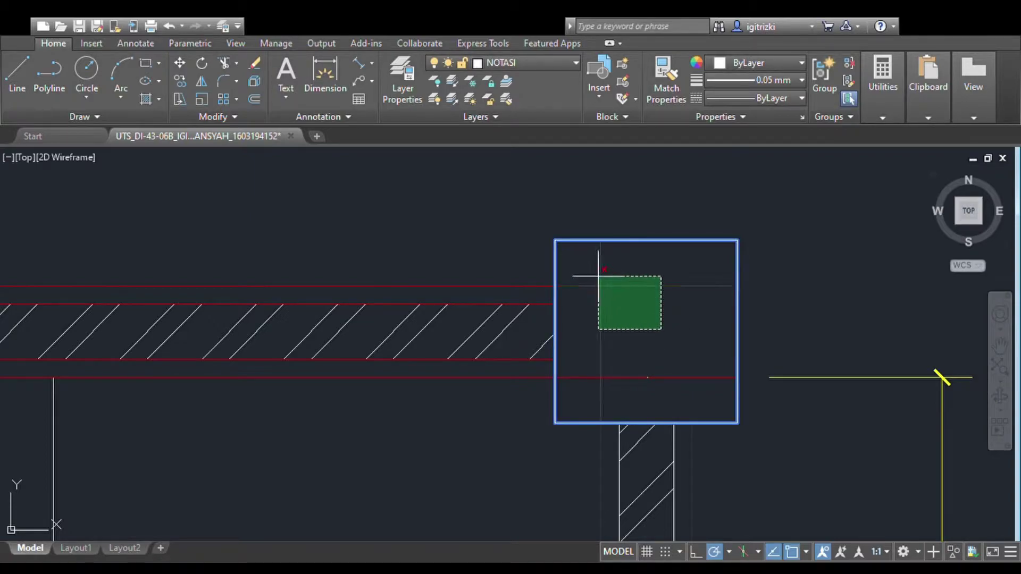
left_click(570, 271)
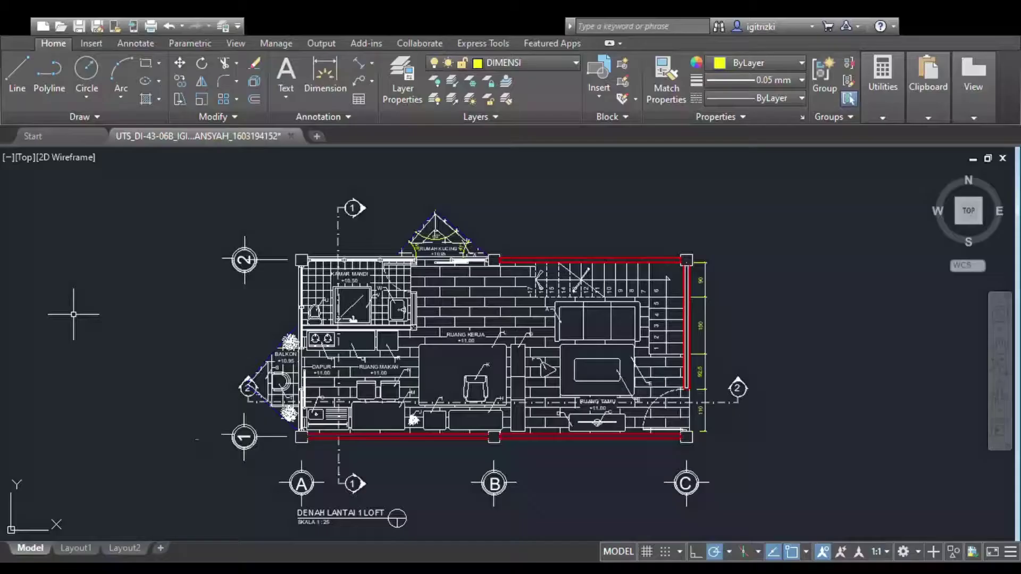
Show the ribbon KeyTips shortcut hints, then dismiss them
key("alt")
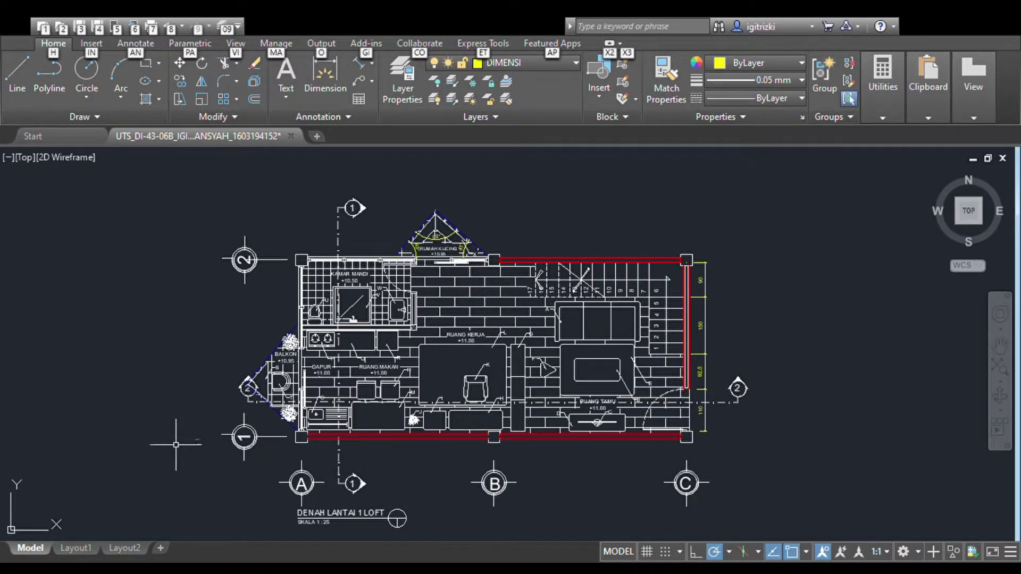
scroll(441, 461, "up", 4)
scroll(441, 460, "up", 2)
scroll(366, 431, "down", 4)
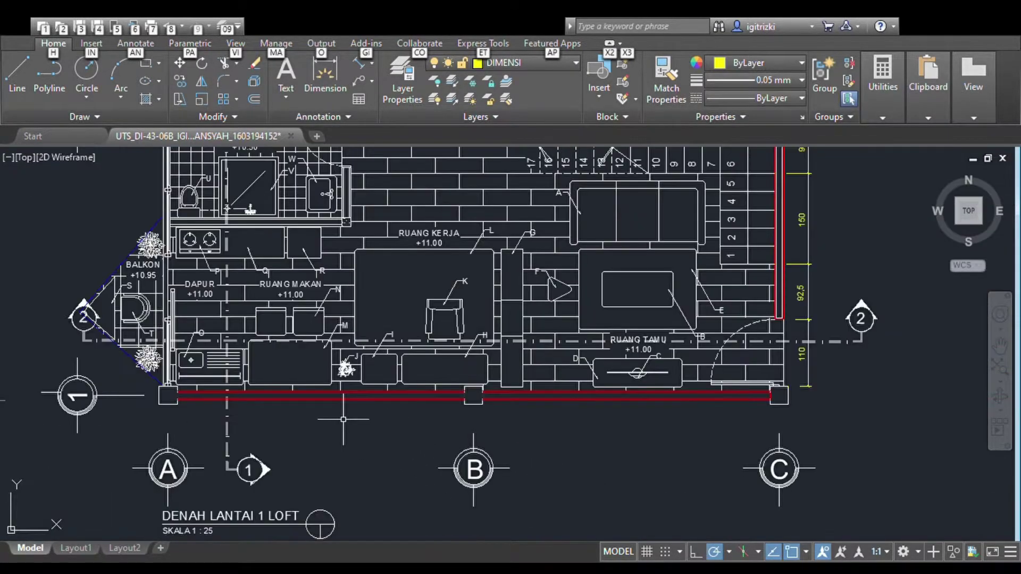
scroll(337, 421, "up", 2)
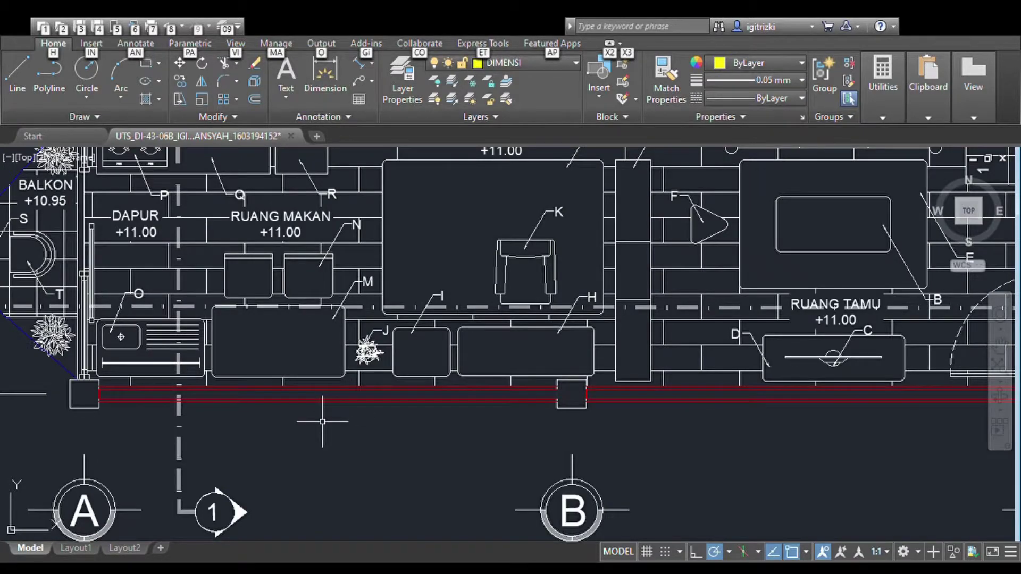
key("h")
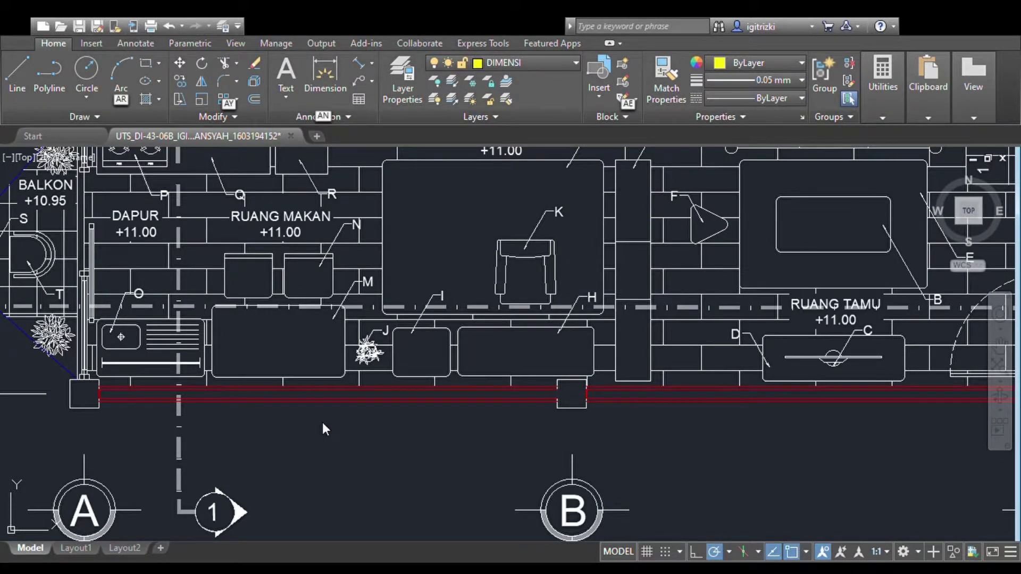
key("Escape")
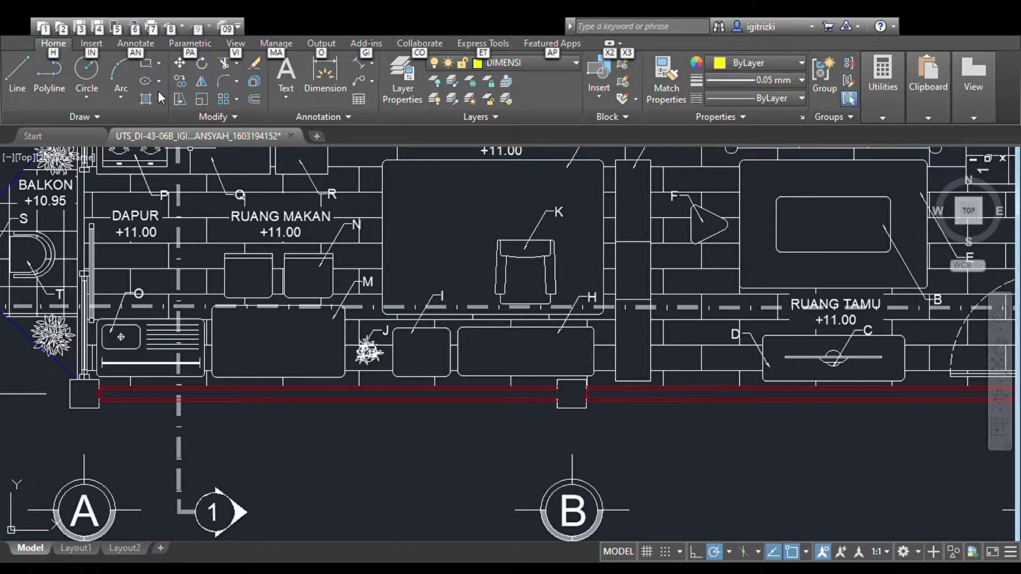
key("Escape")
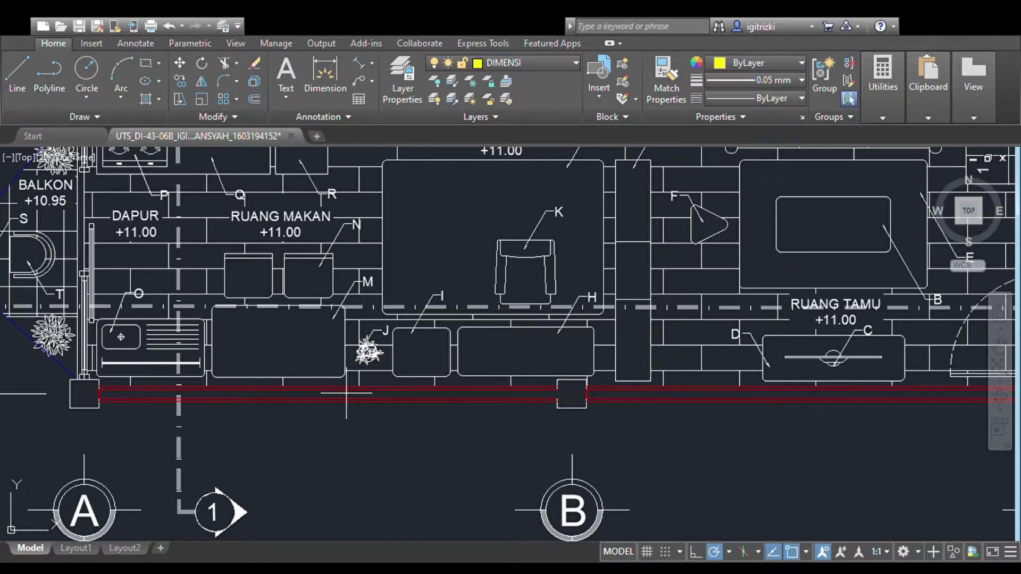
Start HATCH with the H alias in the lower wall strip, previewing ANGLE
type("h")
key("Return")
scroll(346, 394, "up", 3)
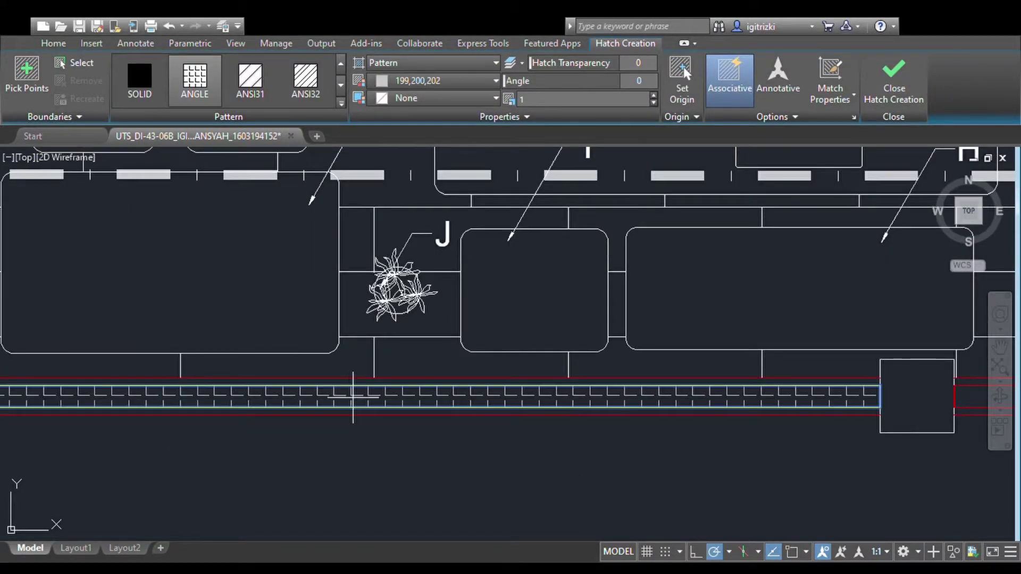
Fill the bottom, right and top wall strips with ANSI32 diagonal hatching
left_click(353, 396)
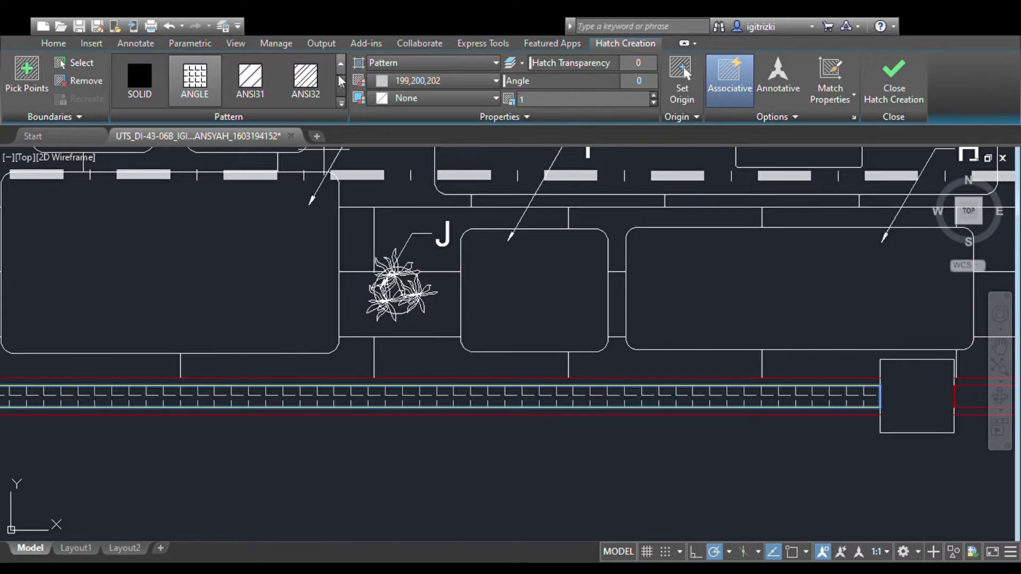
left_click(298, 87)
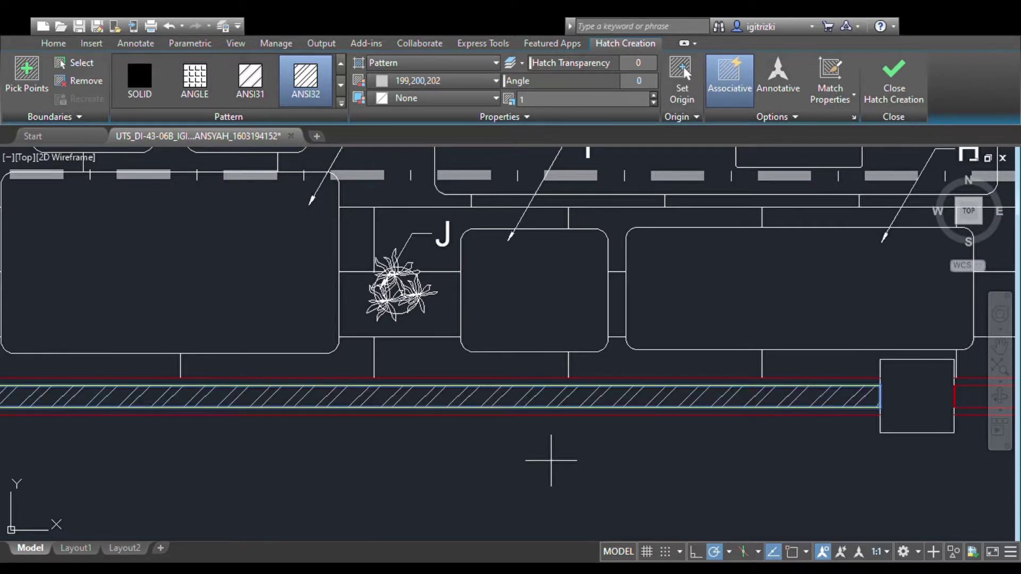
left_click(553, 463)
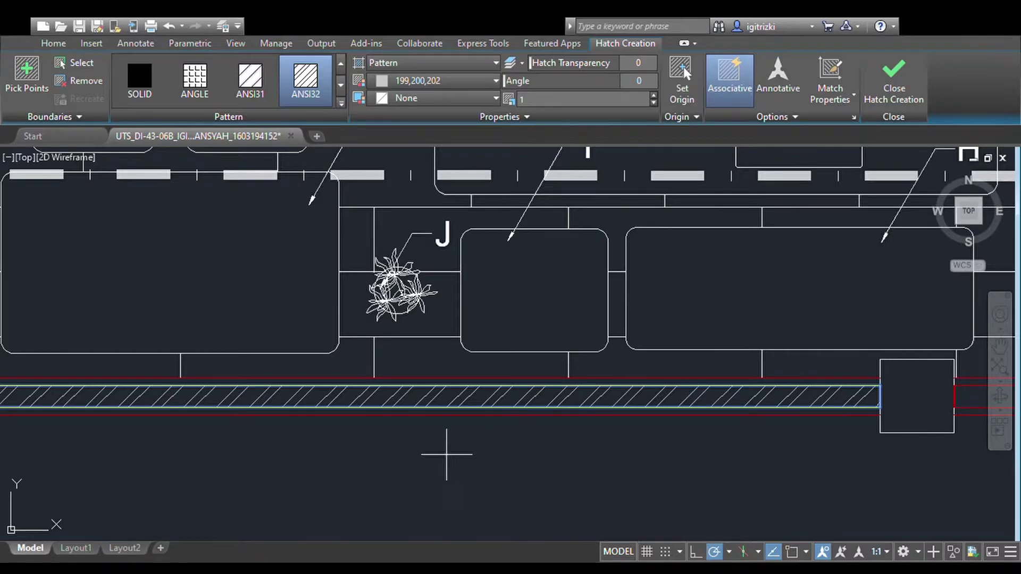
scroll(441, 452, "down", 2)
scroll(803, 423, "down", 2)
scroll(846, 422, "up", 3)
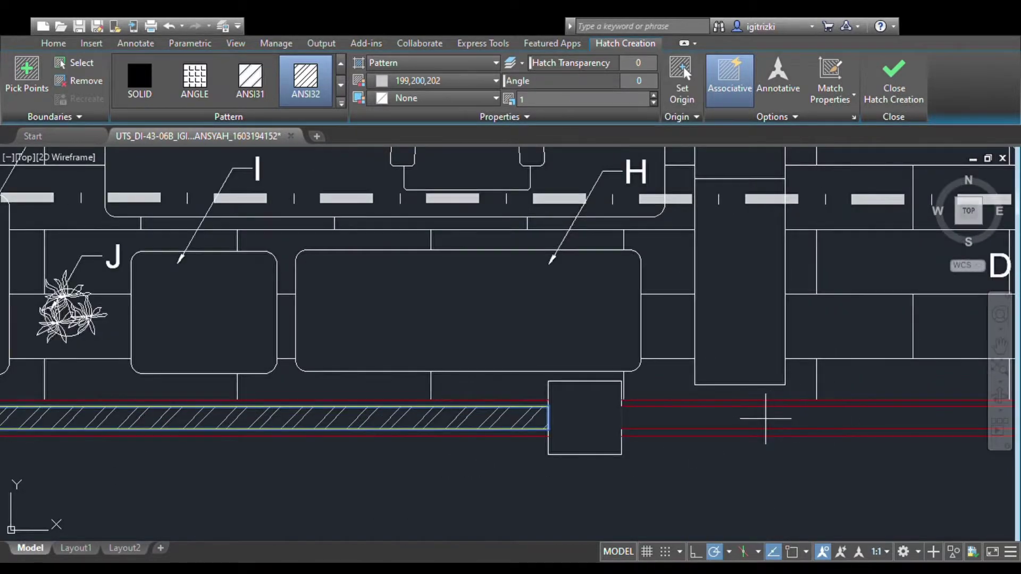
scroll(756, 421, "down", 3)
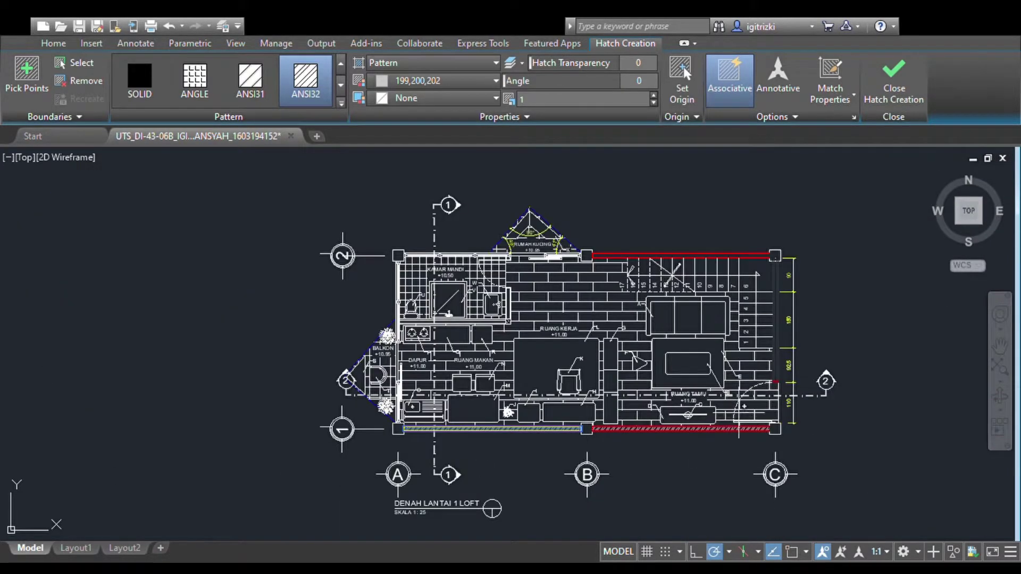
scroll(774, 356, "up", 3)
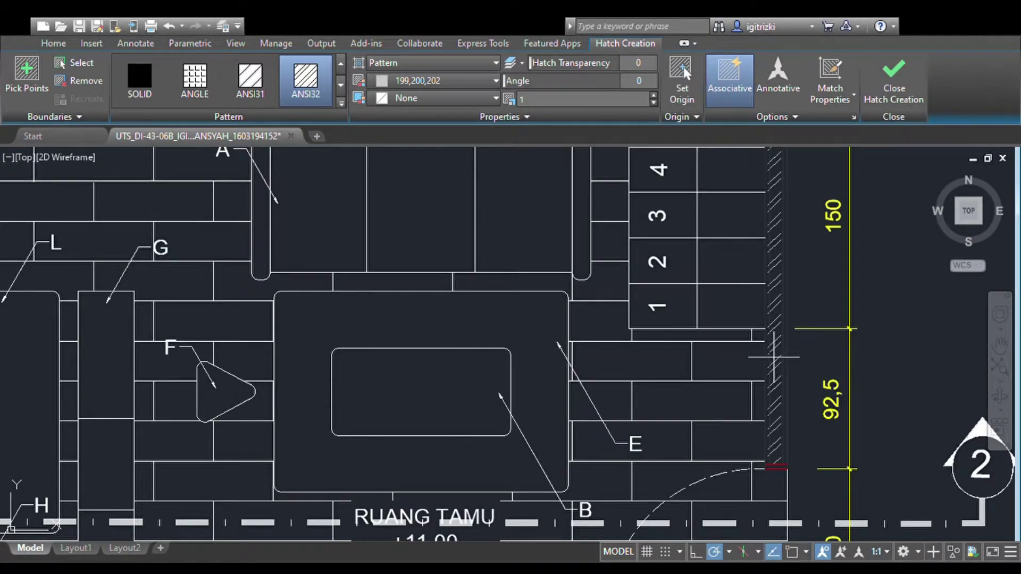
scroll(773, 356, "up", 2)
scroll(778, 356, "down", 1)
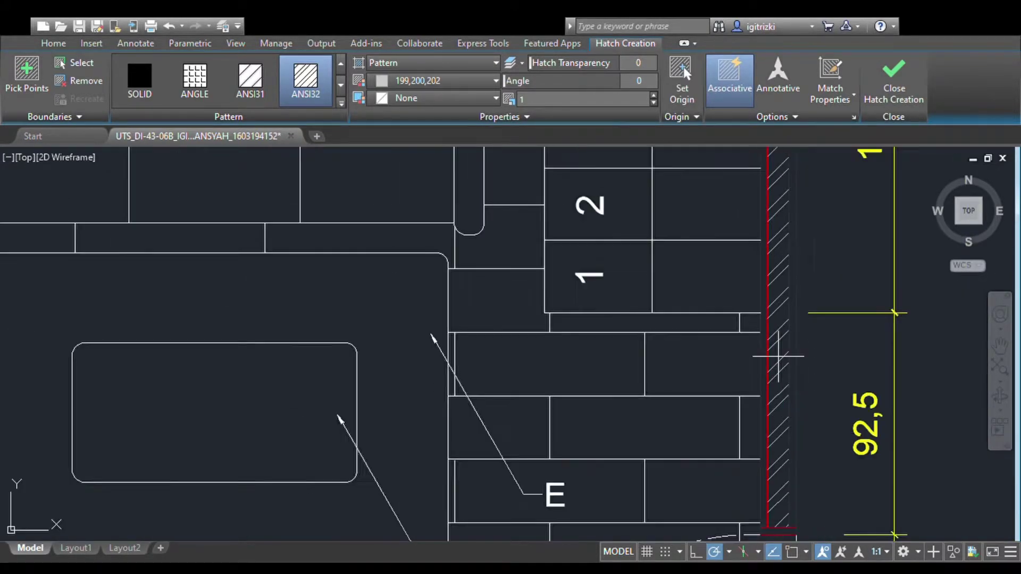
scroll(778, 357, "down", 2)
scroll(755, 223, "down", 3)
scroll(718, 203, "up", 4)
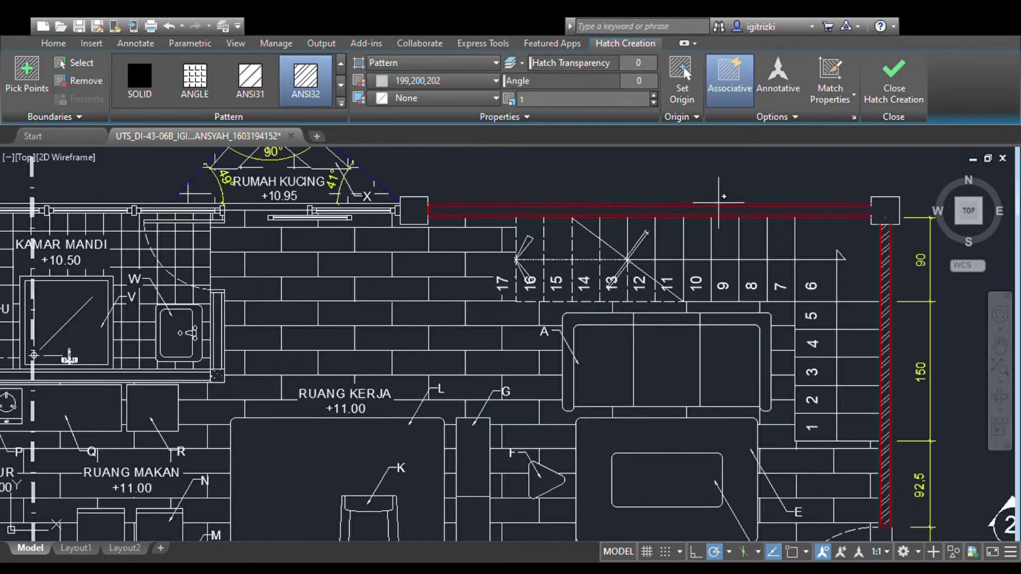
scroll(719, 203, "up", 5)
scroll(695, 235, "down", 7)
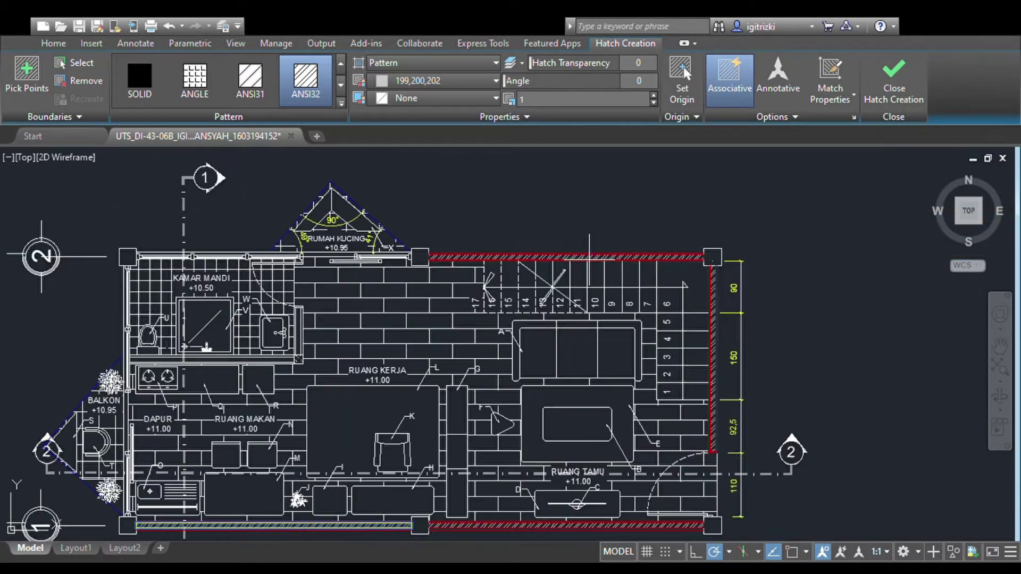
scroll(718, 254, "up", 5)
scroll(709, 266, "up", 1)
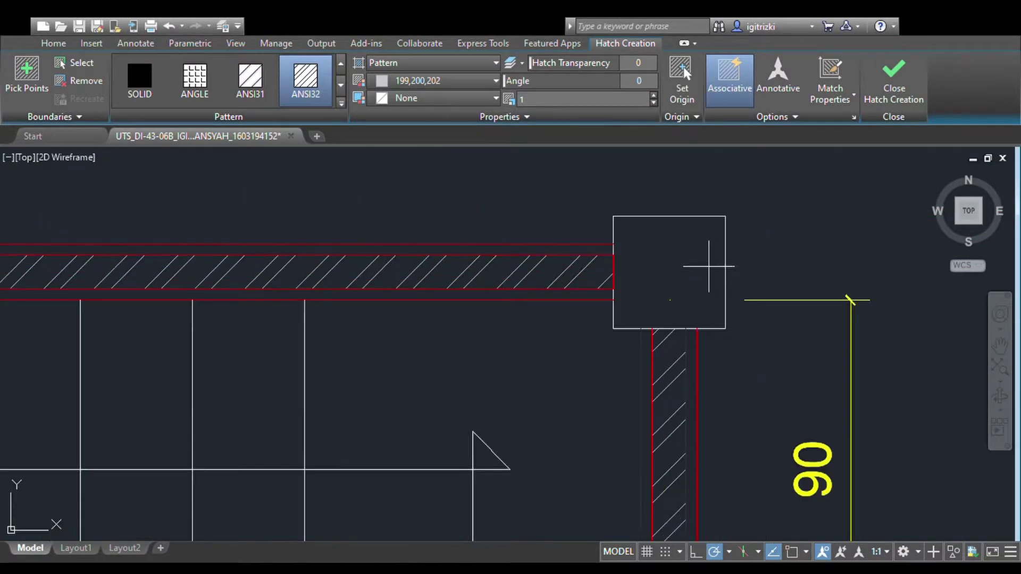
left_click(341, 85)
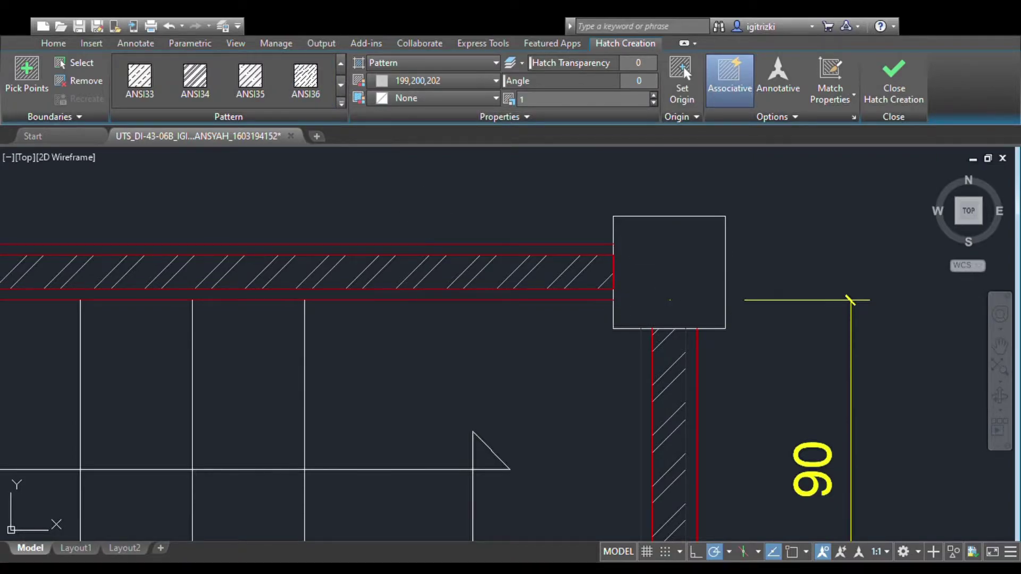
Finish the wall hatch and attempt an AR-CONC hatch, cancelling the wrong boundary
key("Return")
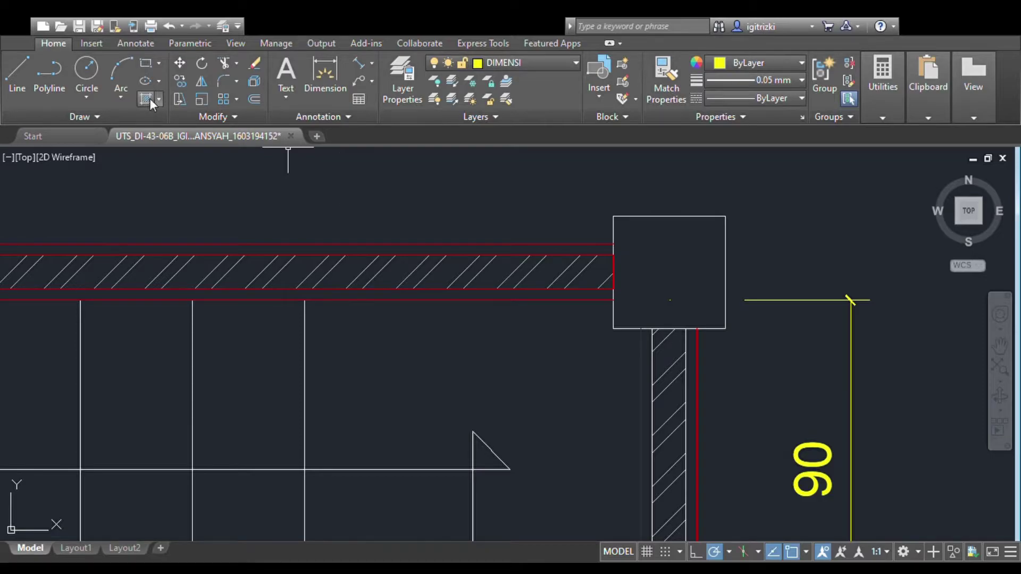
left_click(148, 98)
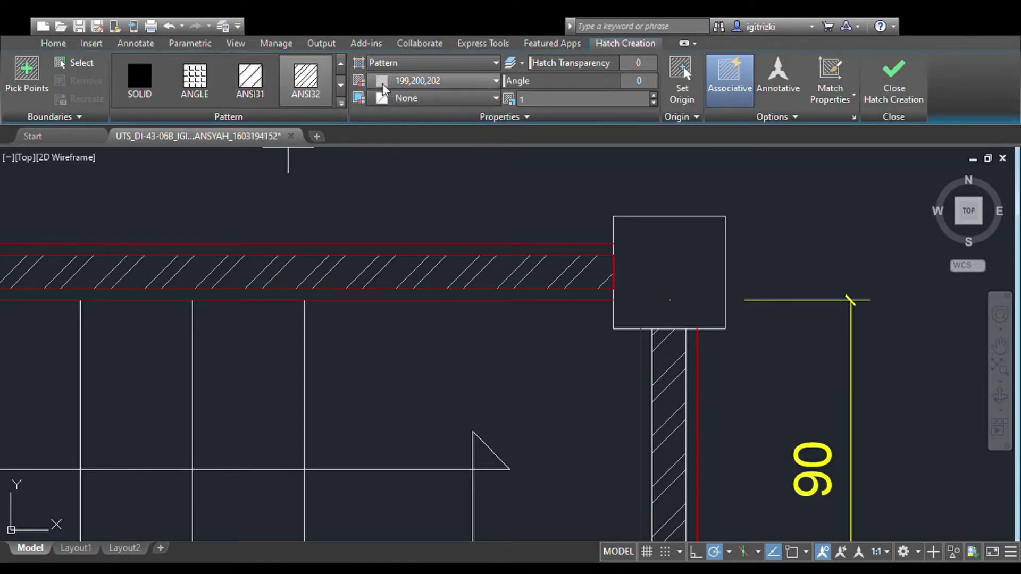
left_click(340, 84)
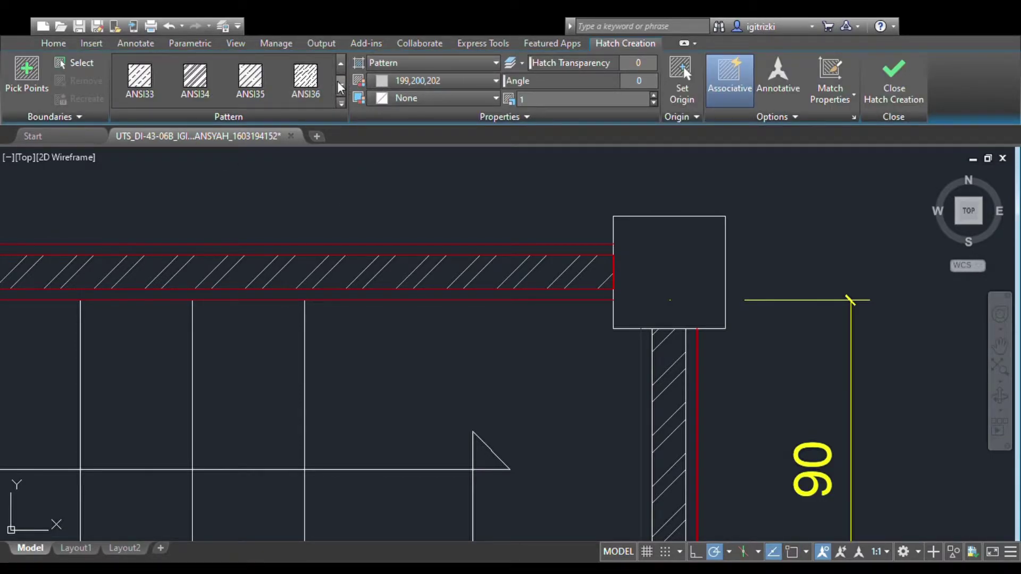
left_click(339, 86)
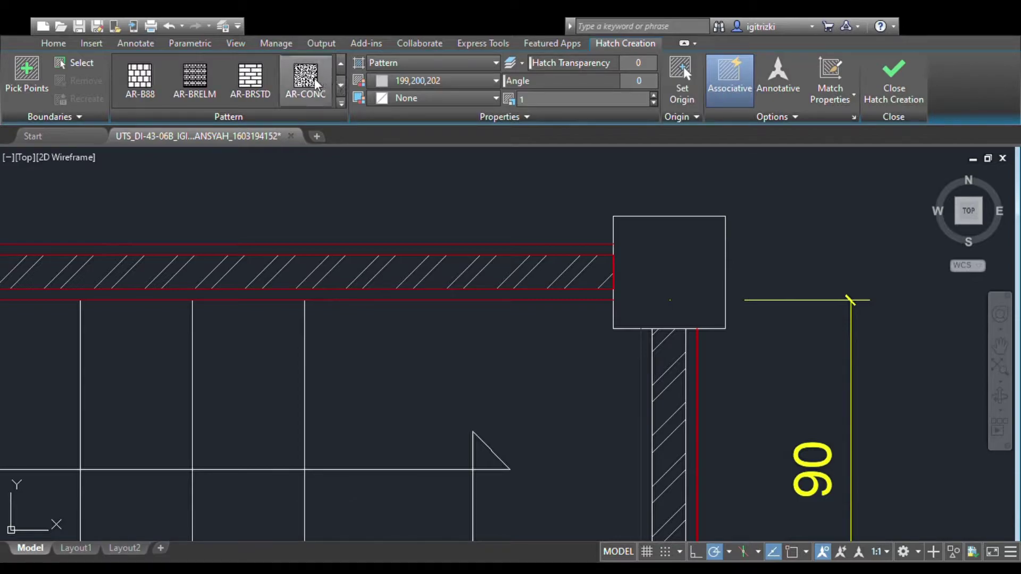
left_click(314, 82)
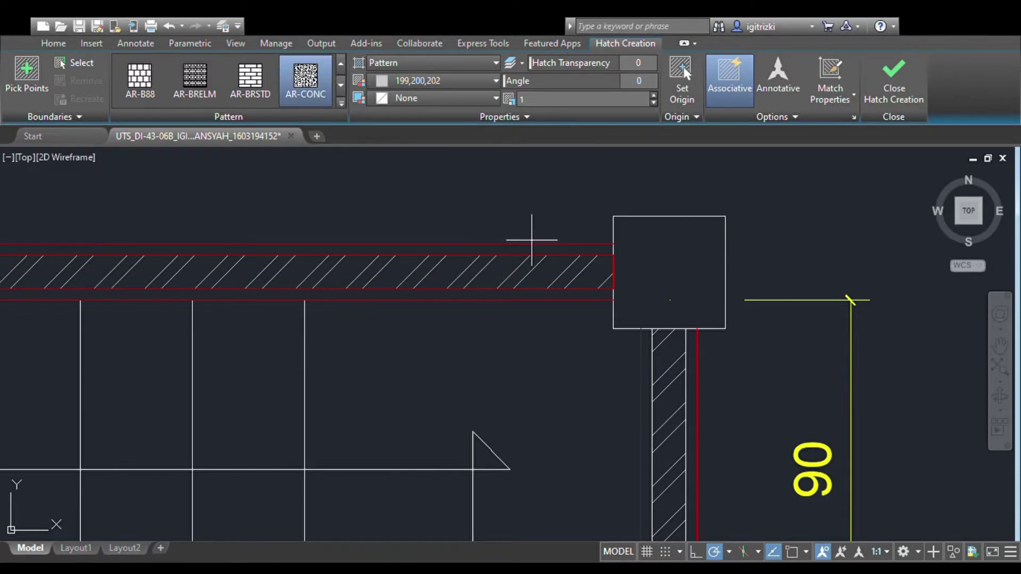
left_click(665, 274)
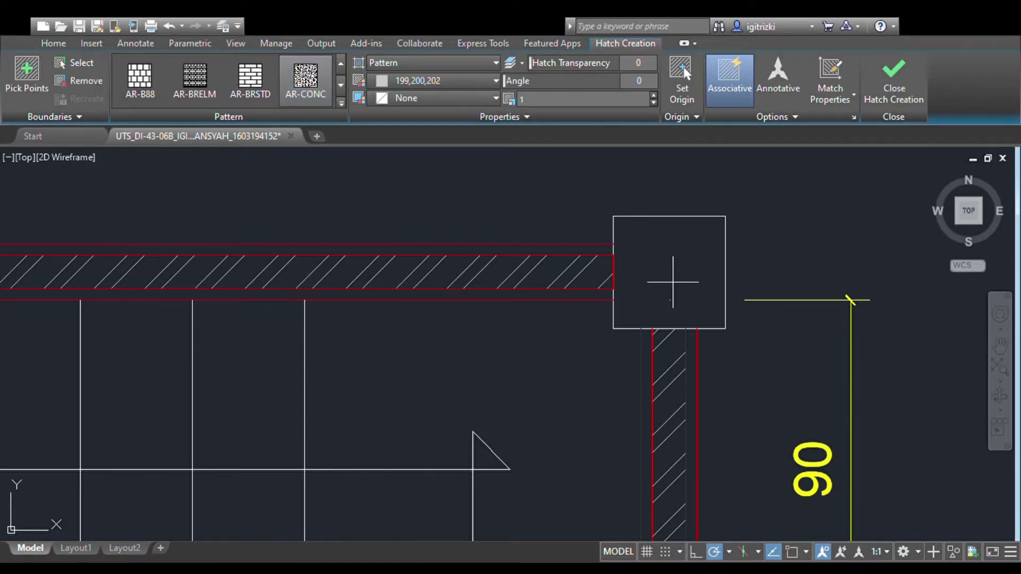
scroll(669, 301, "up", 5)
key("Return")
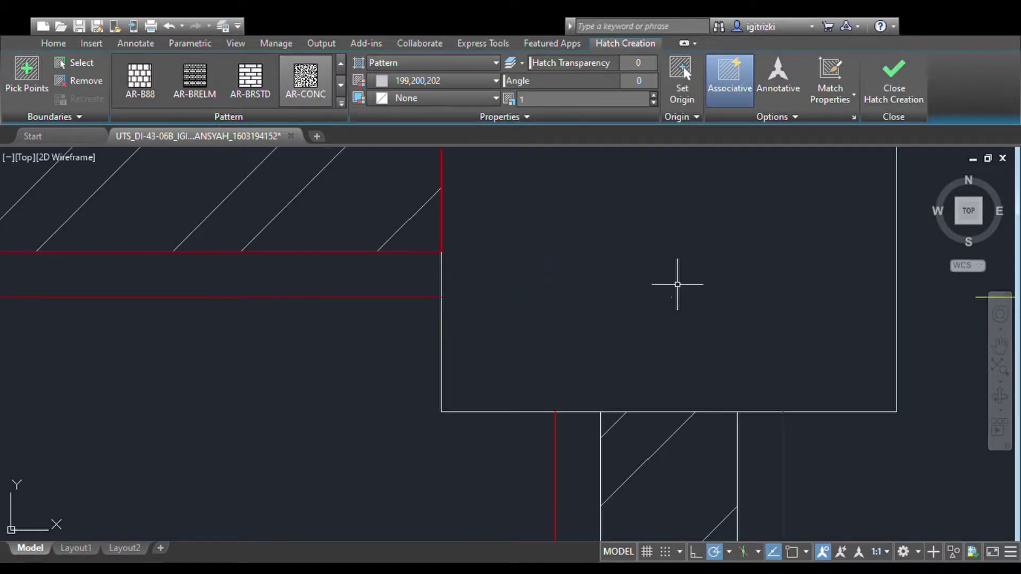
left_click(656, 269)
left_click(686, 296)
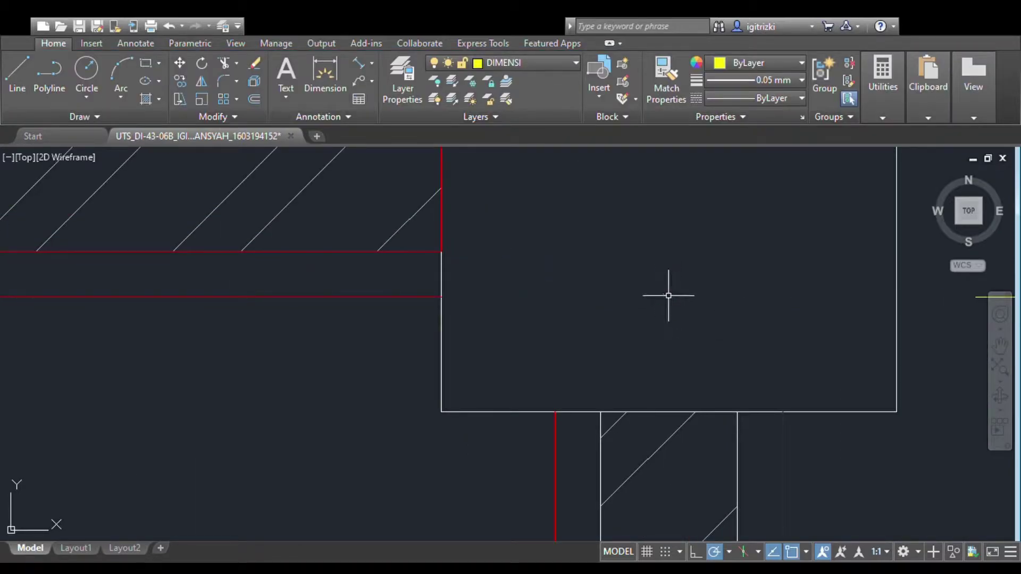
Fill the corner column square with AR-CONC concrete hatching at scale 0.1
left_click(152, 98)
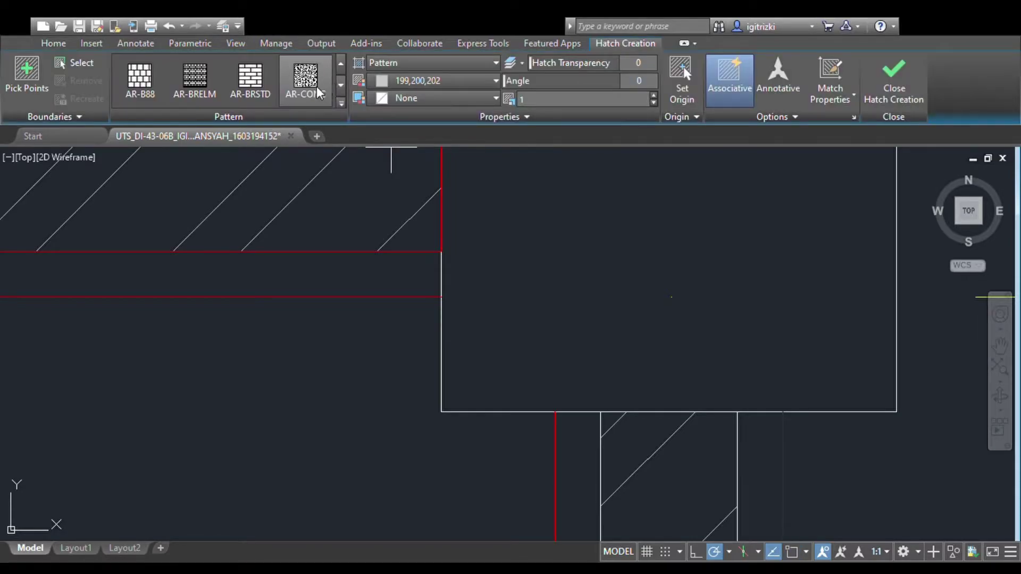
left_click(318, 93)
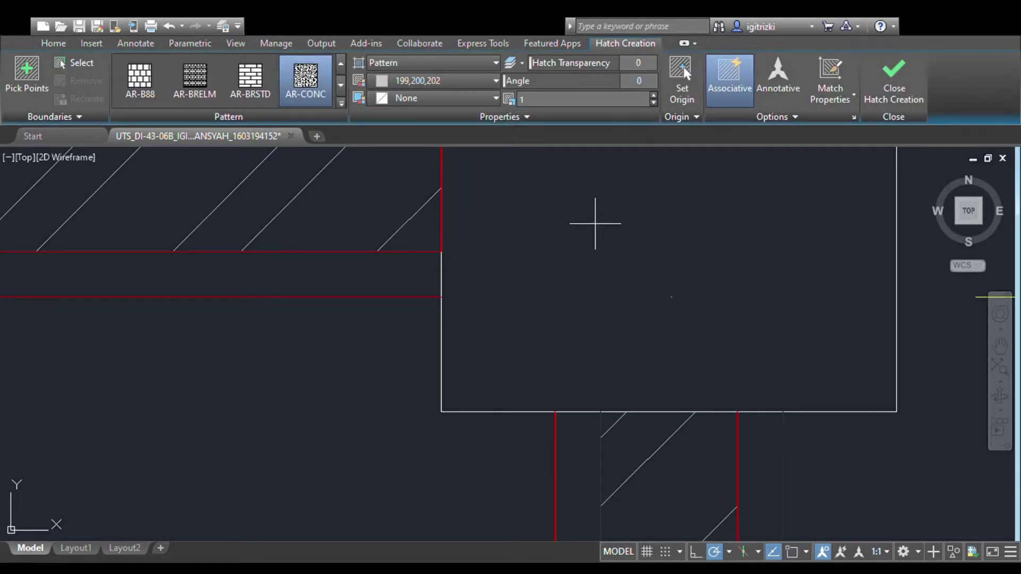
left_click(595, 223)
type("0.07")
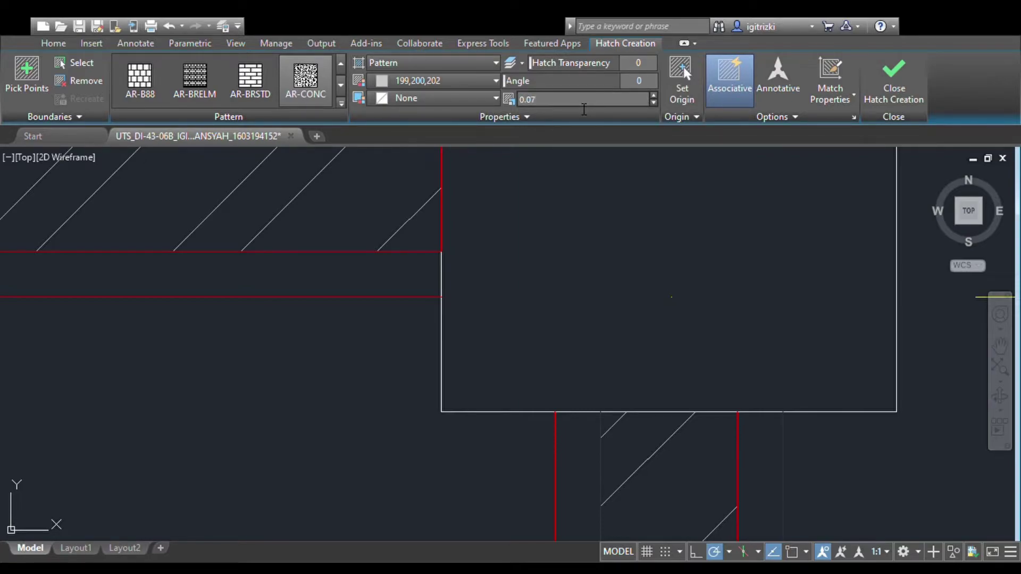
key("Return")
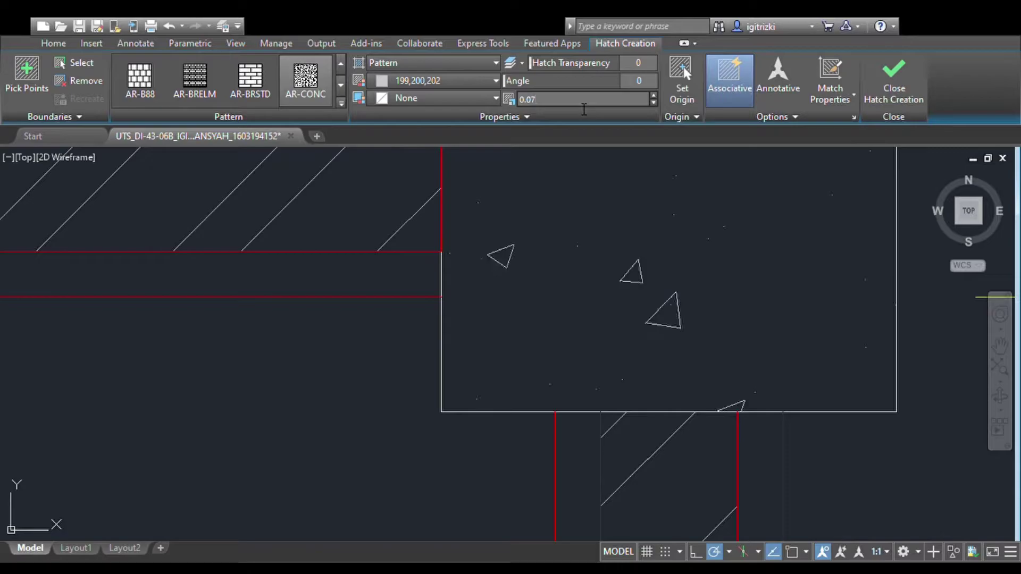
type("0.1")
scroll(639, 202, "down", 5)
scroll(645, 213, "down", 6)
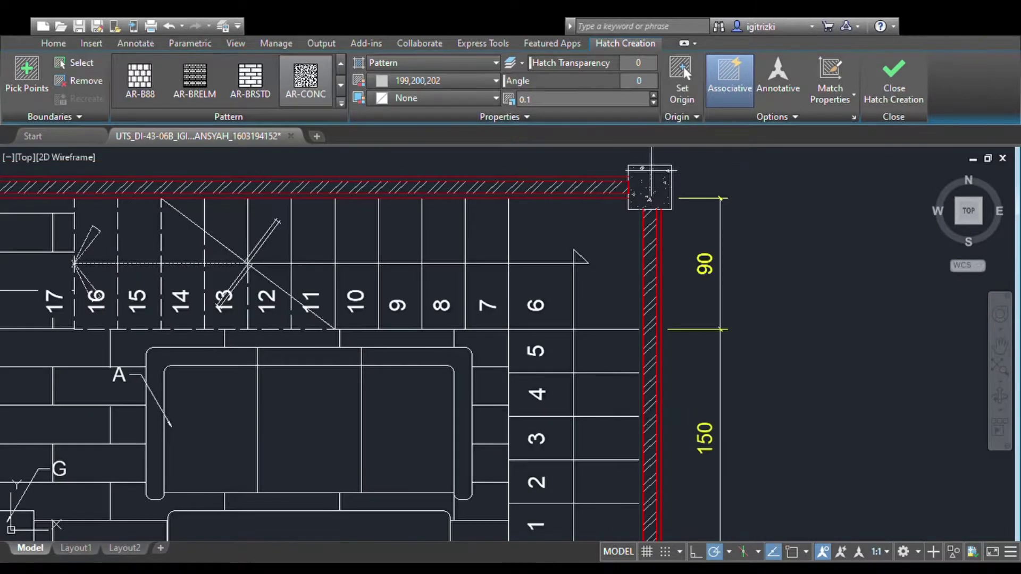
scroll(648, 156, "up", 3)
scroll(647, 156, "down", 4)
scroll(648, 175, "down", 2)
scroll(646, 213, "up", 6)
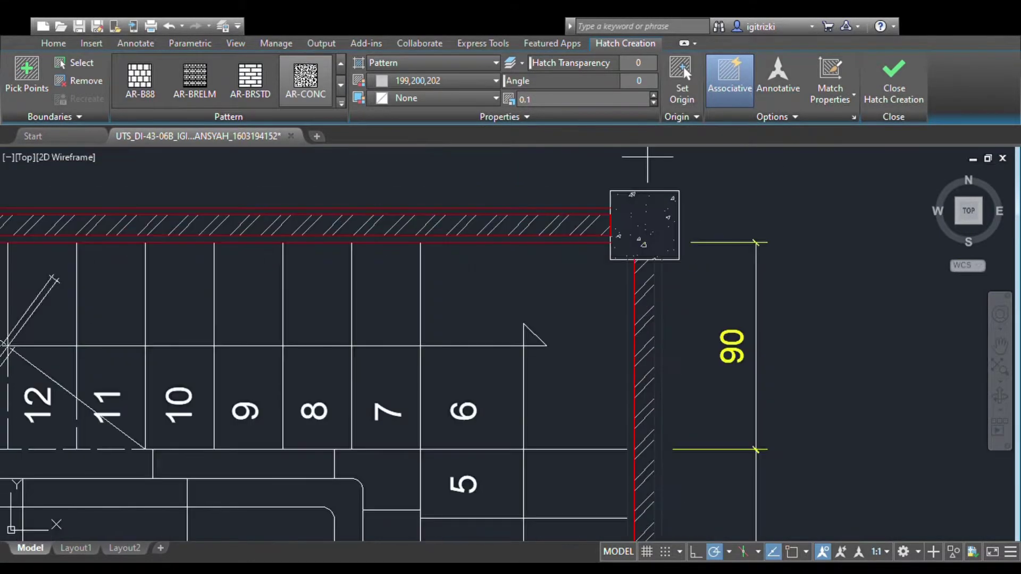
key("Return")
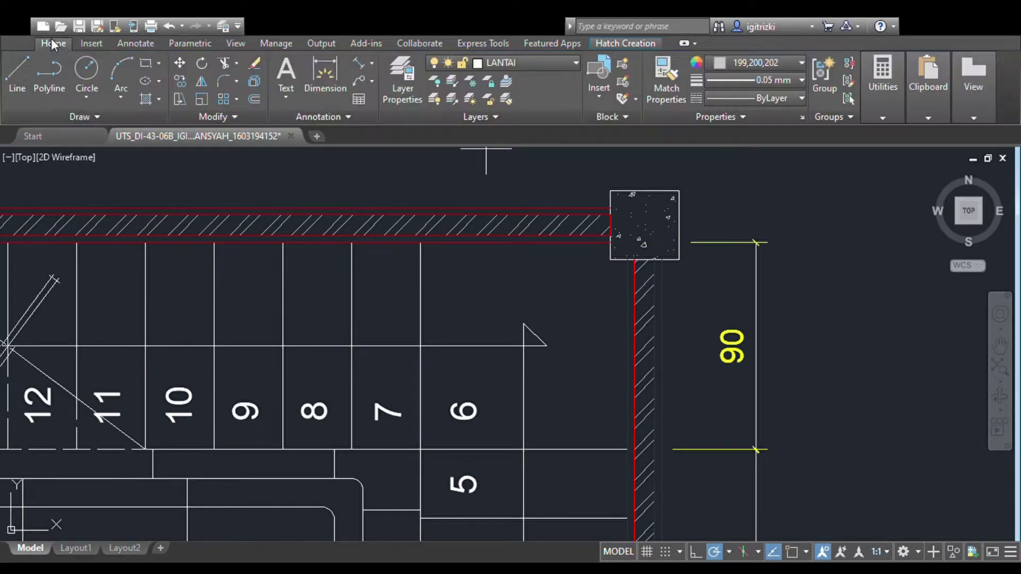
Check the new column hatch, then zoom around the plan to find the next column
left_click(635, 220)
key("Escape")
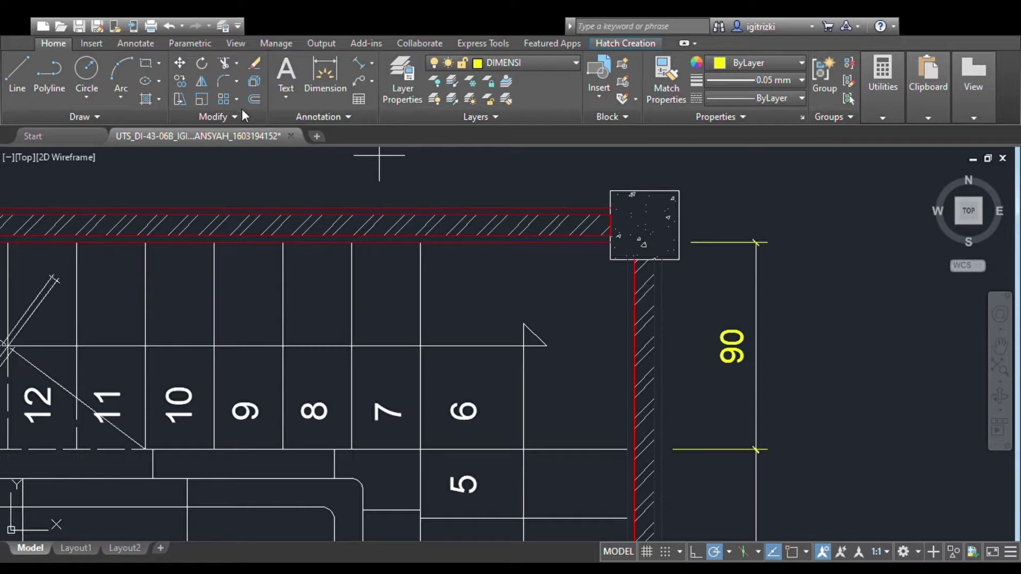
scroll(643, 301, "down", 2)
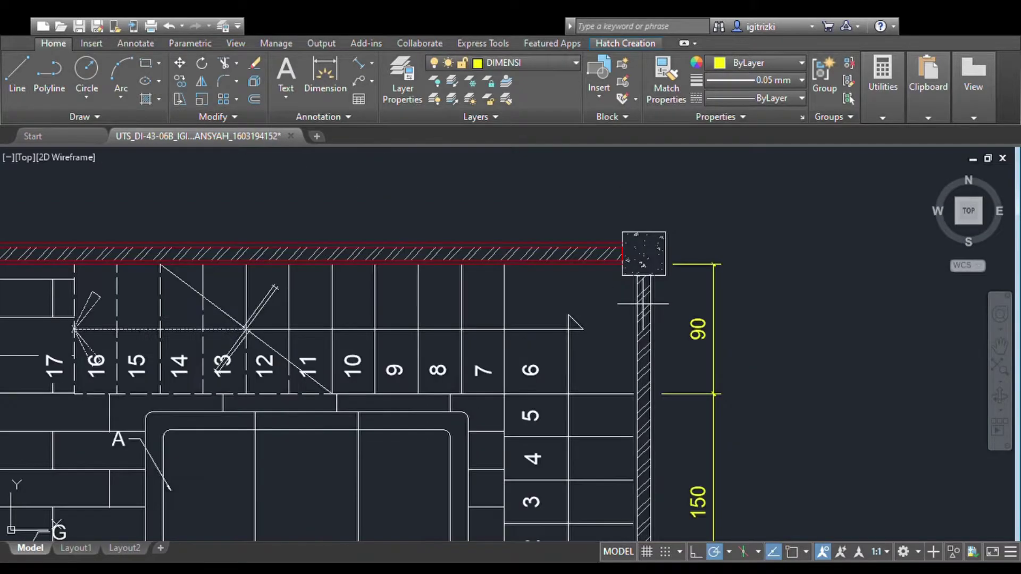
scroll(643, 304, "down", 5)
scroll(660, 489, "up", 4)
scroll(660, 492, "up", 2)
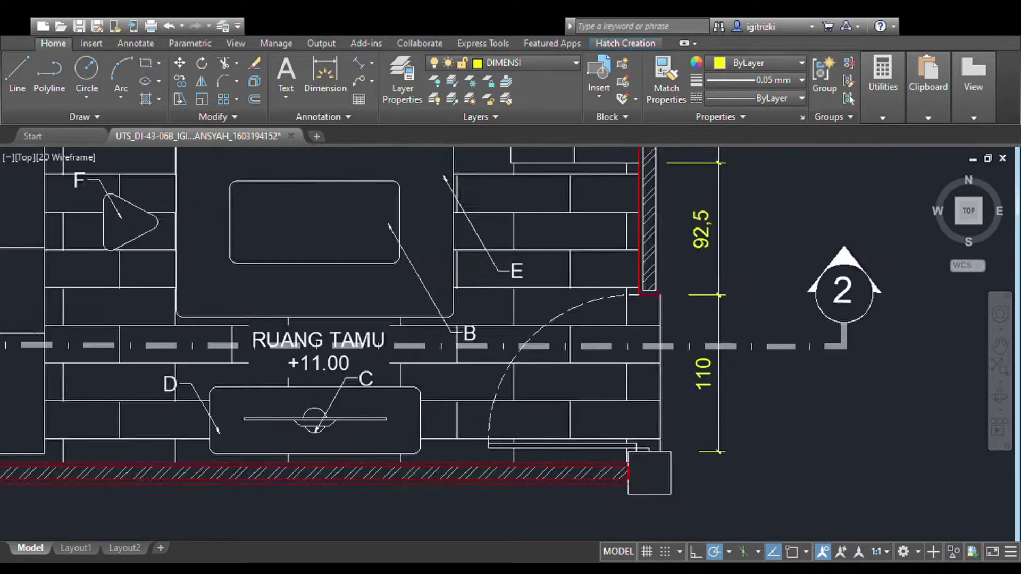
scroll(671, 503, "up", 2)
Fill the lower-right column with concrete hatching and zoom in on the KAMAR MANDI wall band
left_click(627, 447)
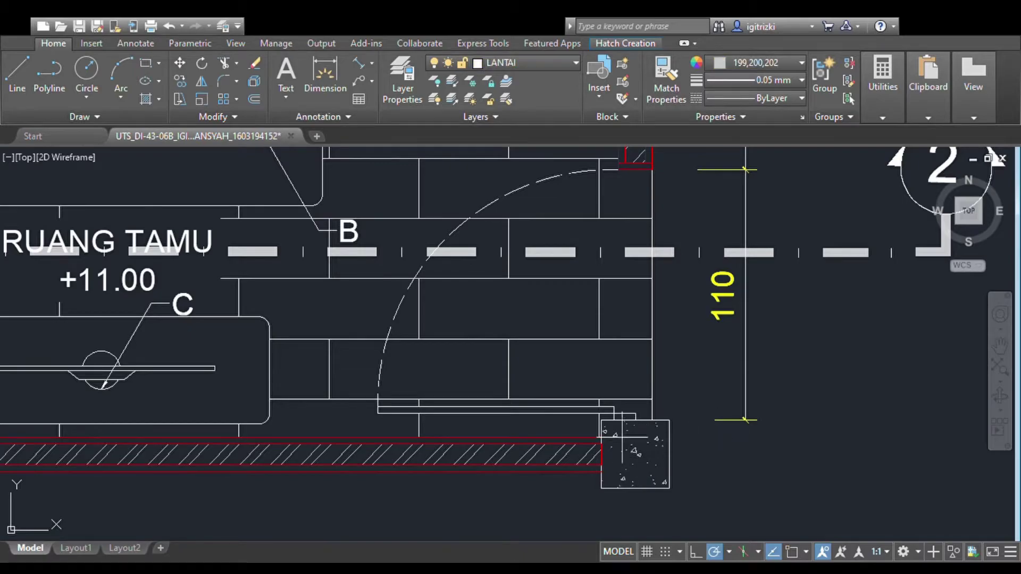
key("Return")
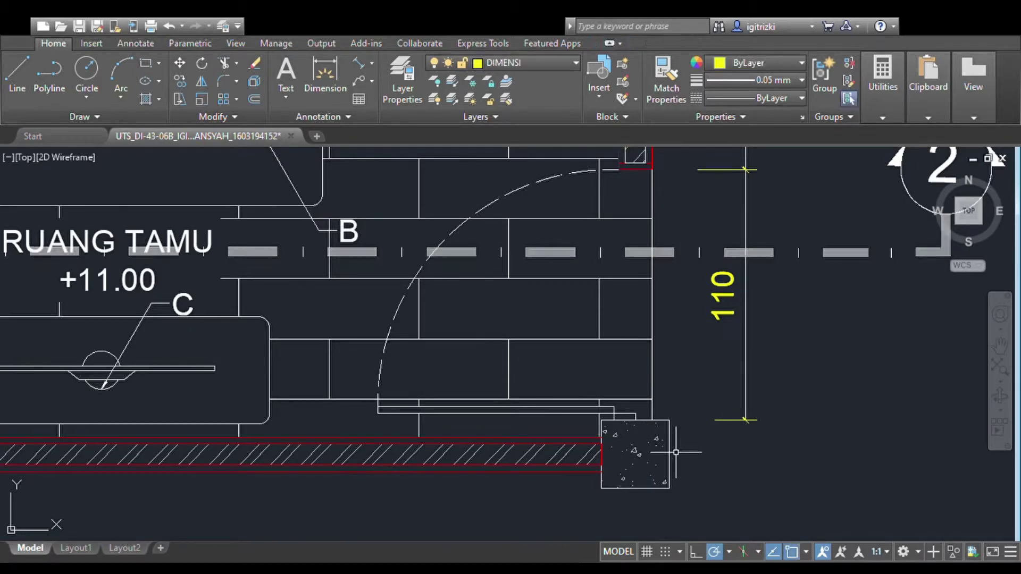
scroll(676, 452, "down", 3)
scroll(662, 438, "down", 2)
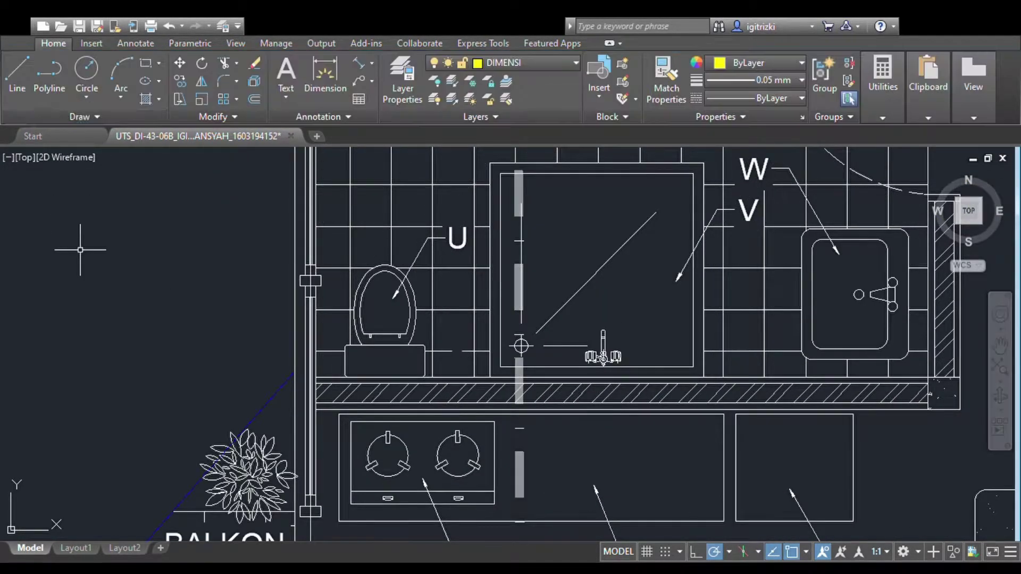
Change the bathroom wall band's ANSI32 hatch angle to 90°
left_click(145, 99)
scroll(641, 396, "up", 2)
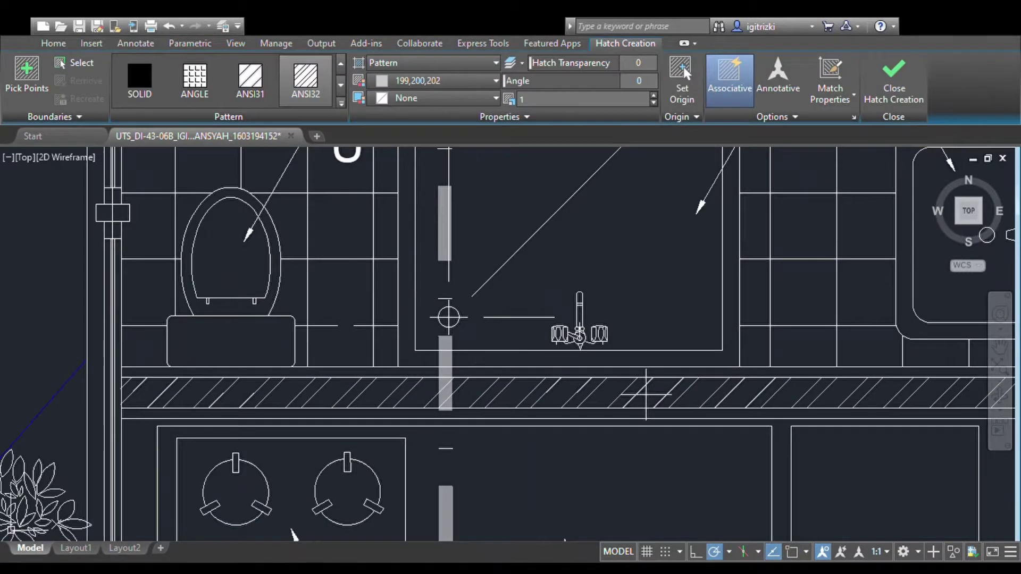
left_click(446, 372)
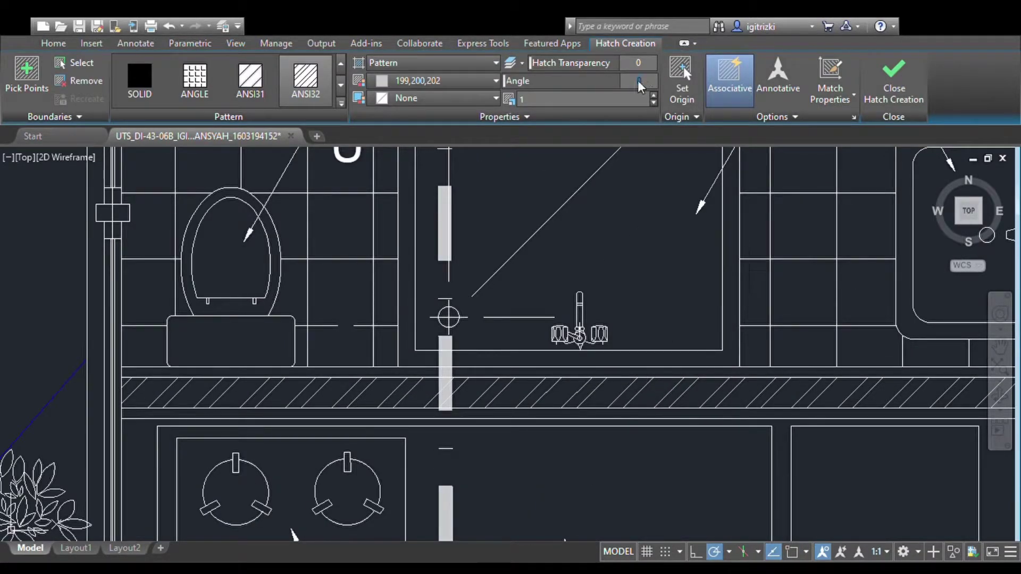
type("9")
left_click(639, 82)
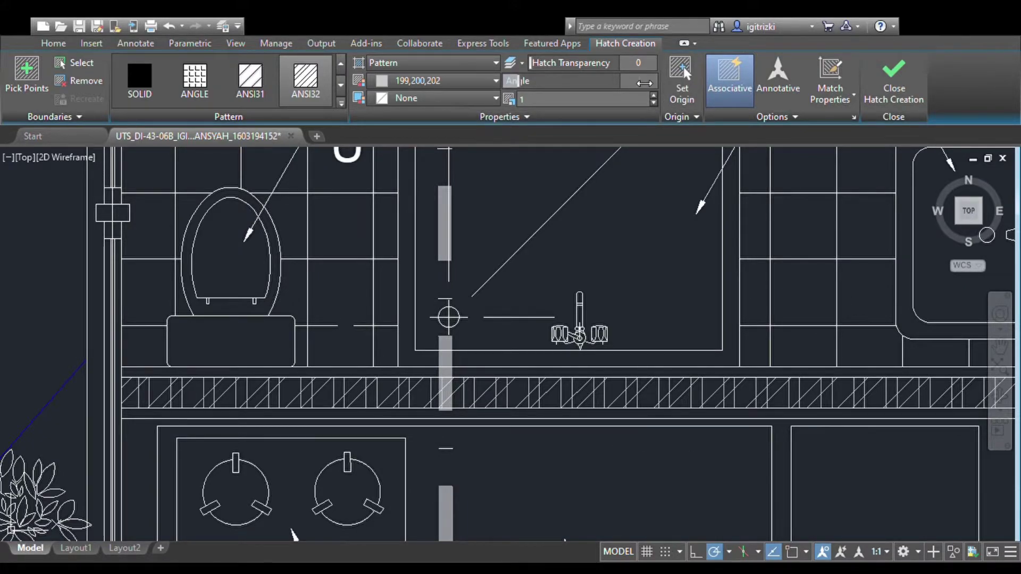
type("90")
key("Return")
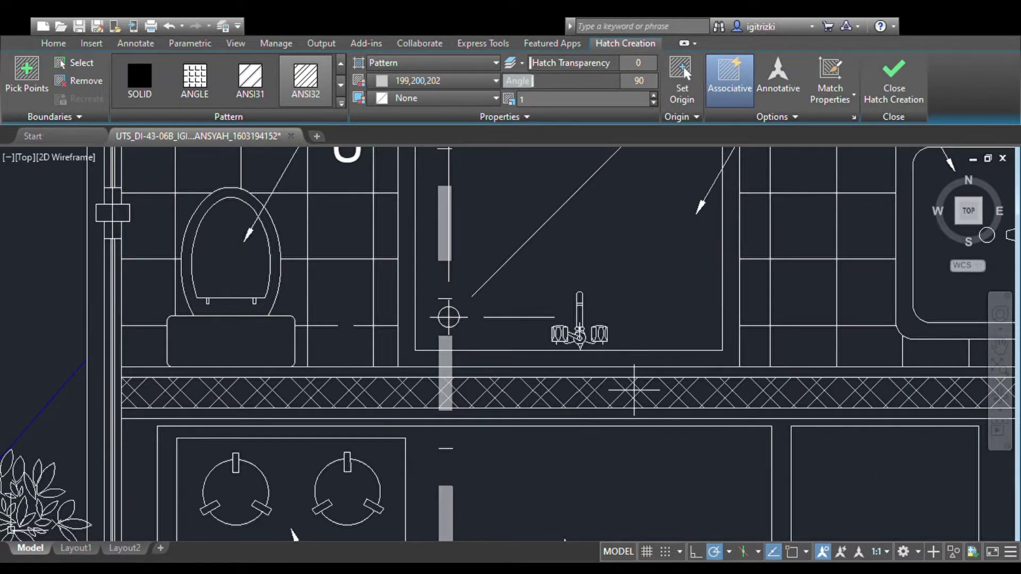
Confirm the hatch edit, then start a new hatch and browse the pattern gallery
scroll(634, 389, "down", 5)
scroll(844, 353, "up", 2)
scroll(803, 339, "down", 2)
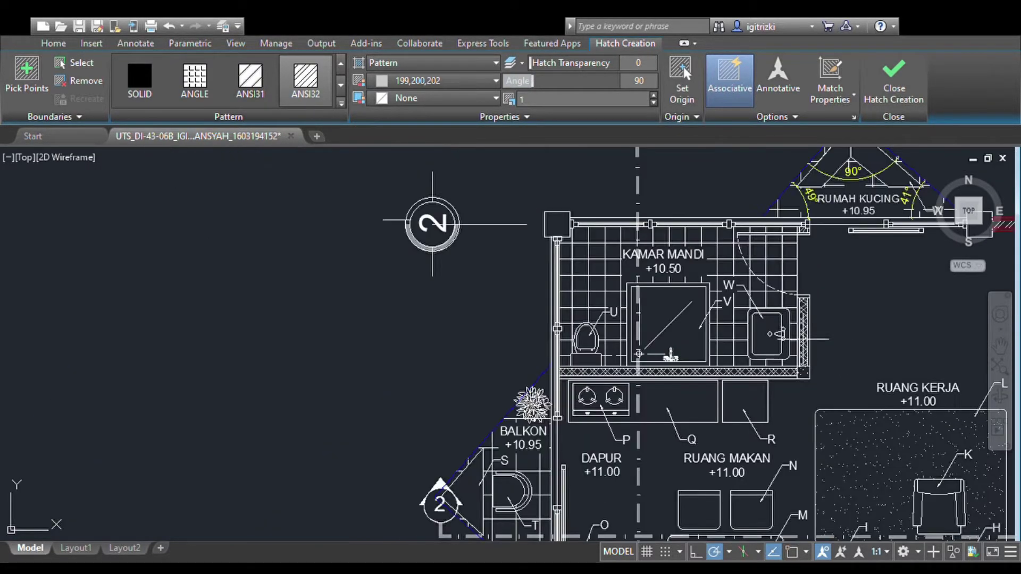
scroll(812, 230, "up", 4)
scroll(852, 378, "down", 2)
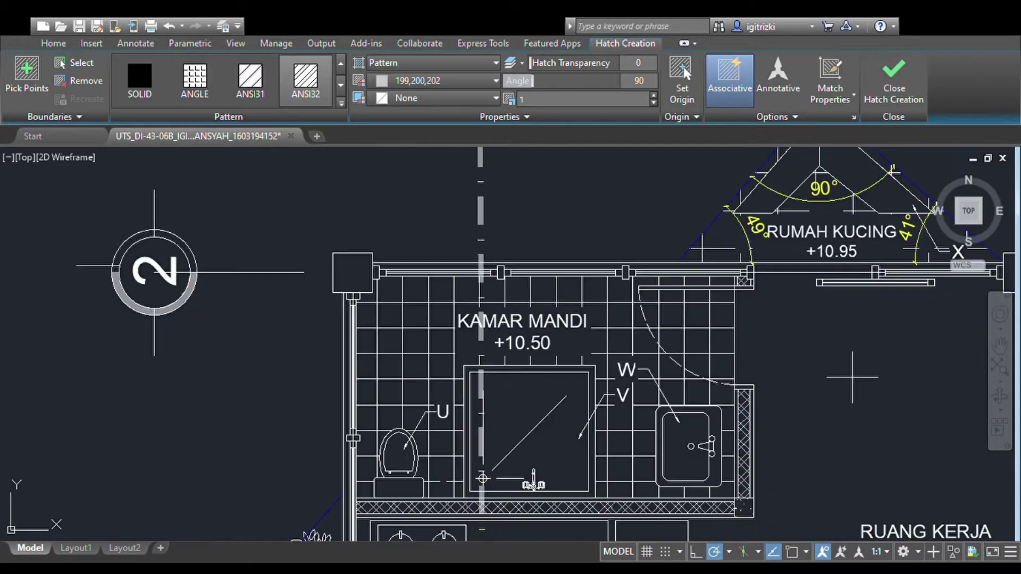
key("Return")
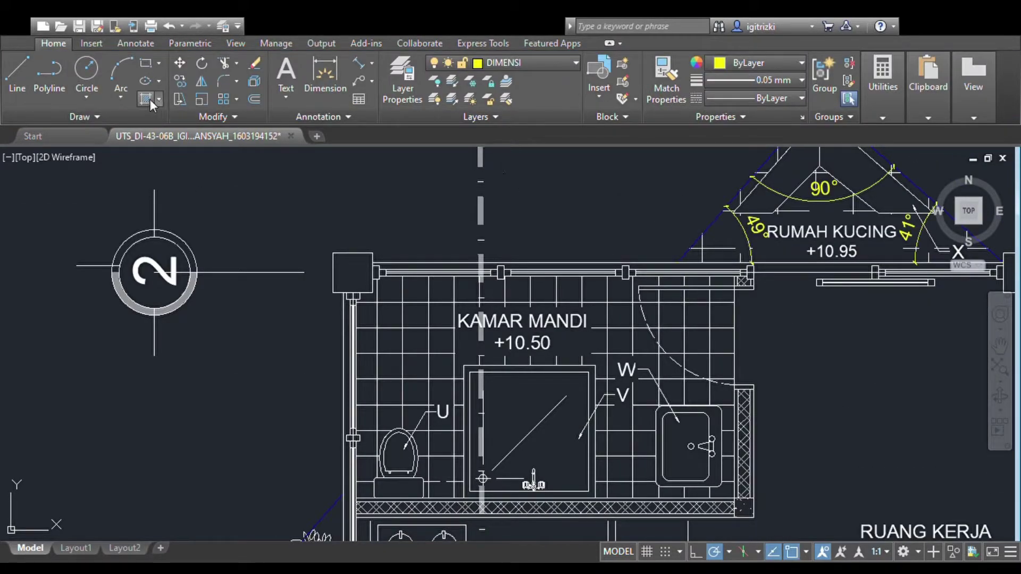
left_click(146, 99)
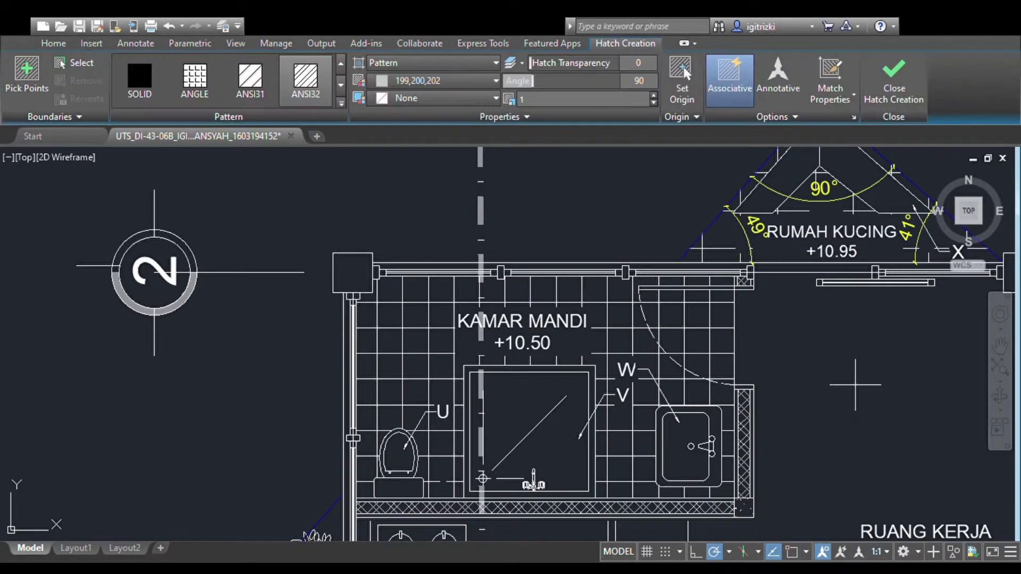
left_click(341, 84)
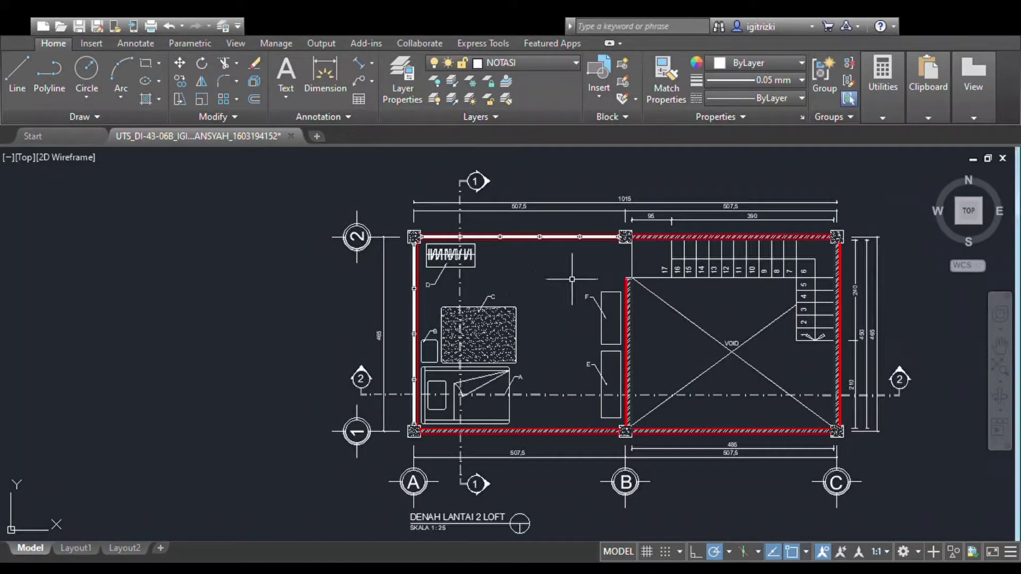
Add a two-line MTEXT room label reading KAMAR TIDUR and 14.15 beside bed C
scroll(537, 298, "up", 3)
scroll(546, 245, "up", 2)
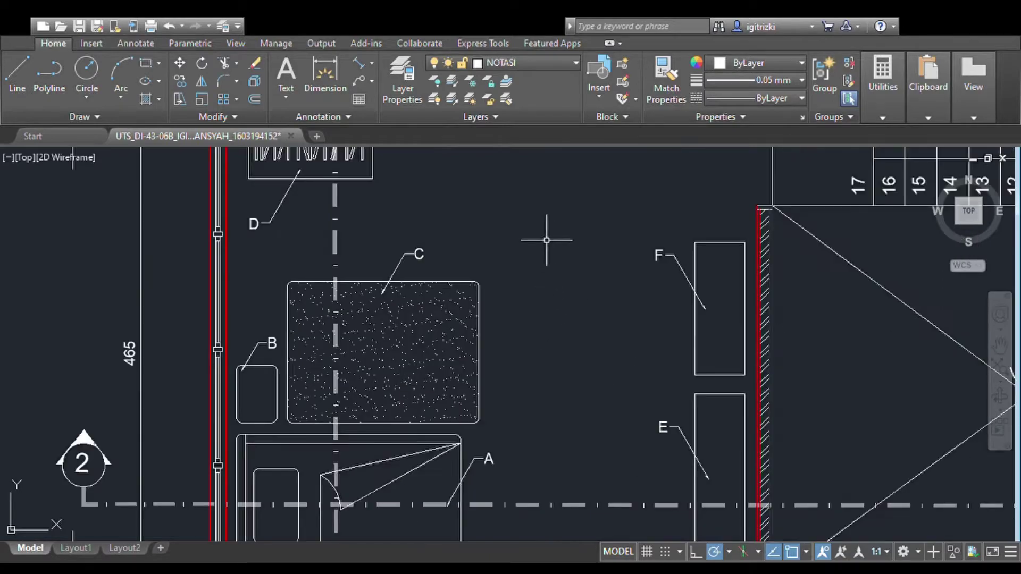
left_click(507, 259)
left_click(631, 300)
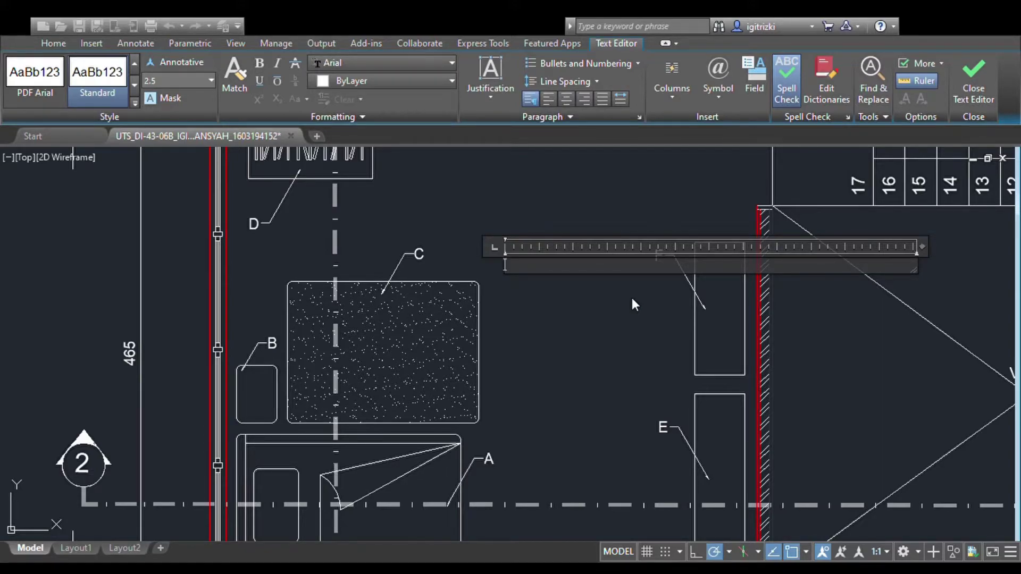
type("KAMAR TIDUR")
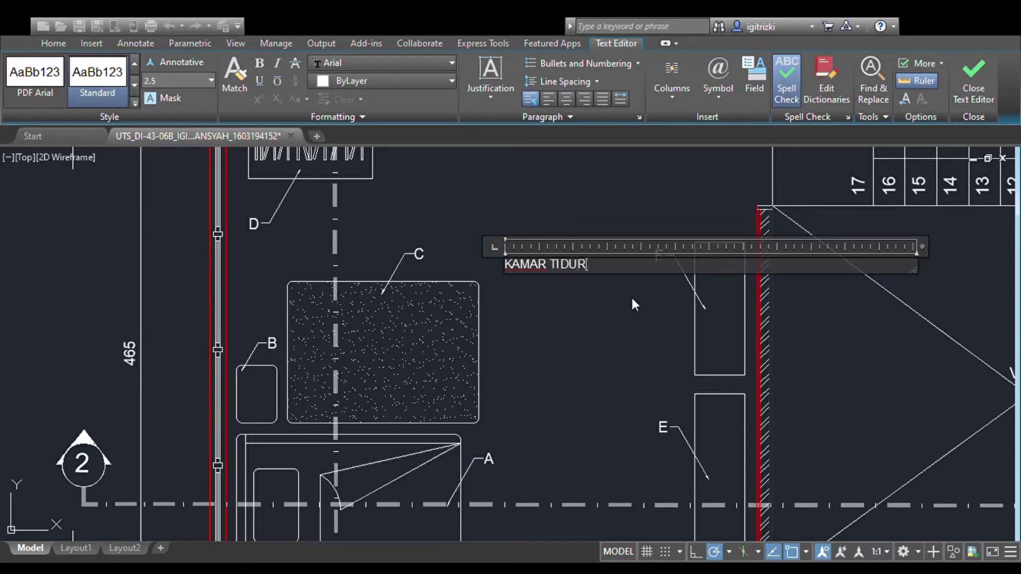
key("Return")
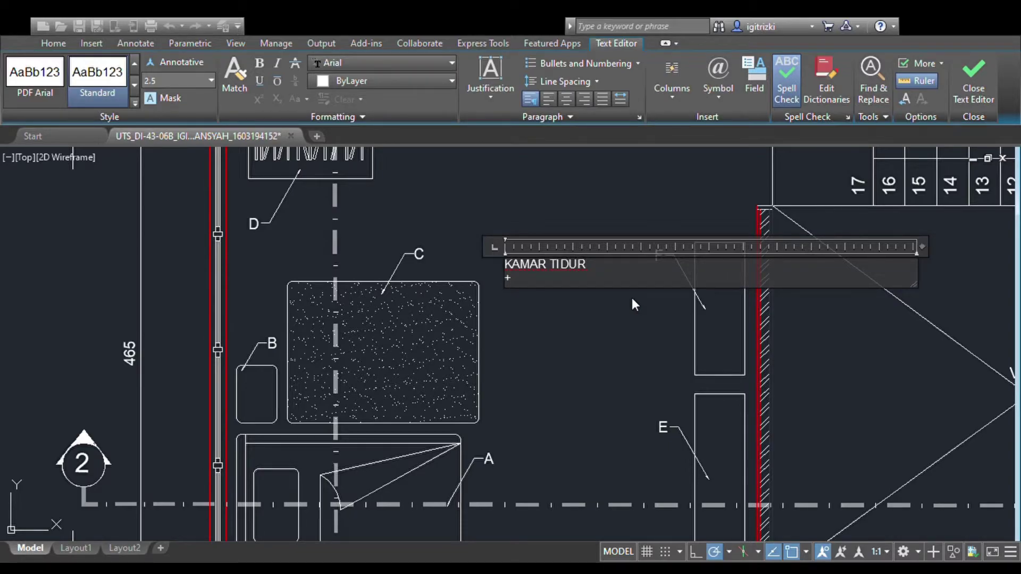
type("14.")
type("15")
left_click(553, 328)
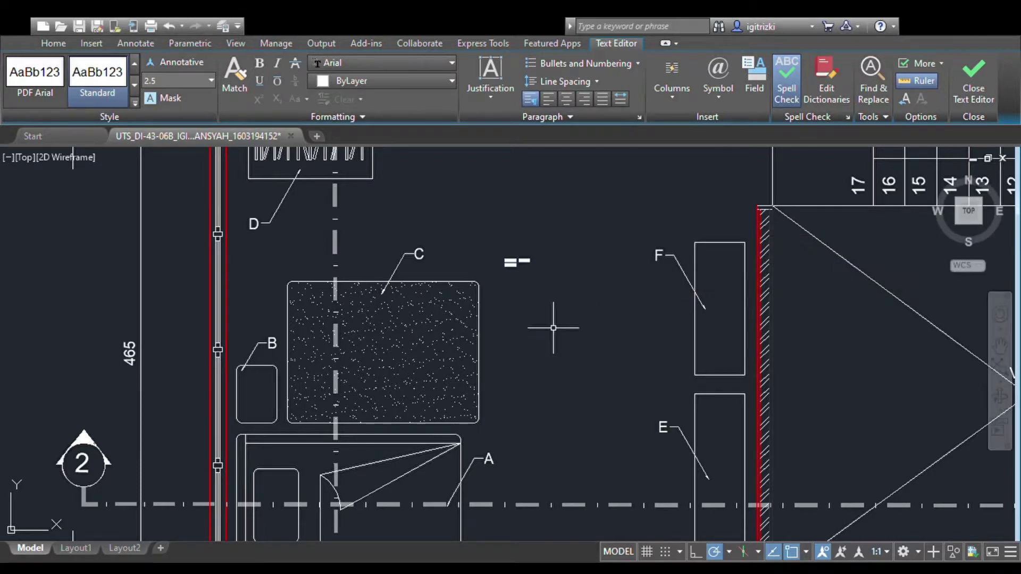
Set the whole KAMAR TIDUR label to text height 10
scroll(542, 319, "up", 5)
double_click(564, 314)
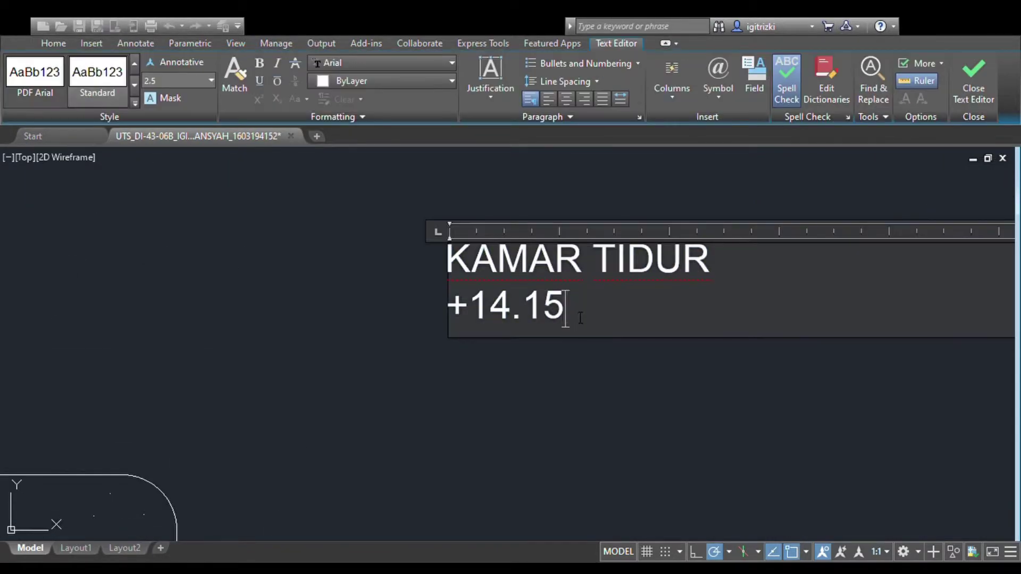
left_click_drag(580, 318, 492, 183)
scroll(430, 189, "down", 3)
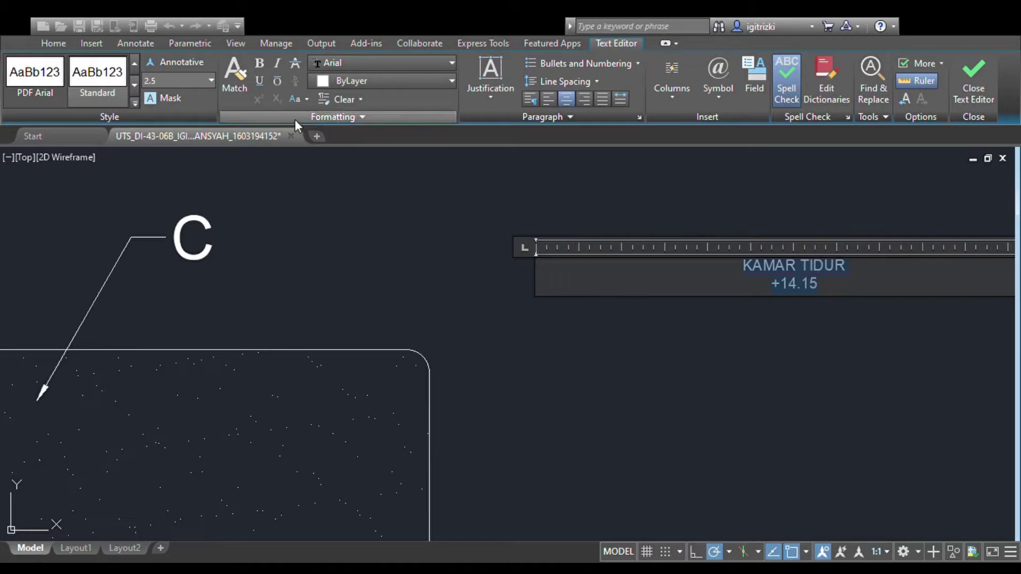
left_click(208, 78)
type("10")
key("Return")
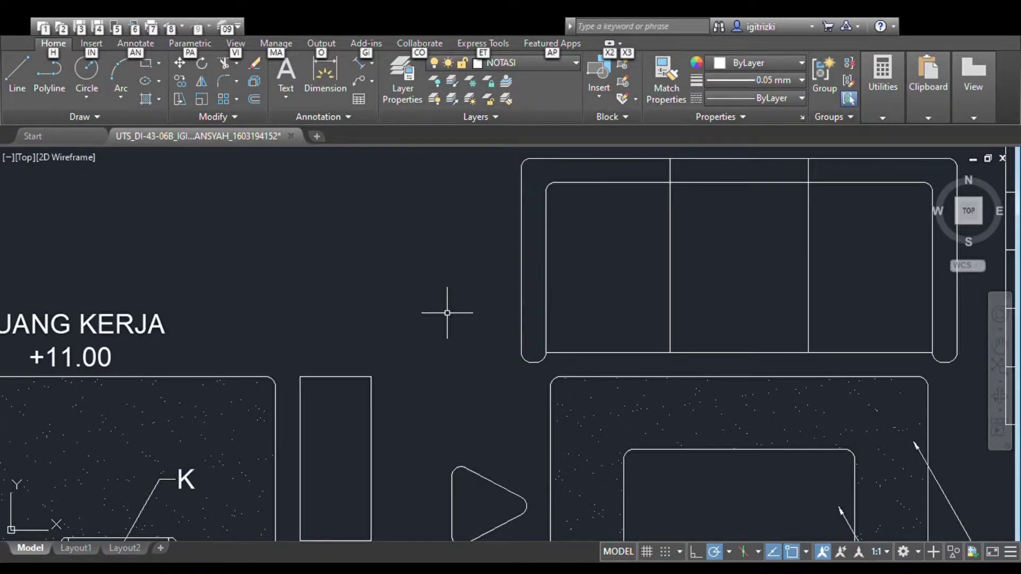
Draw a multileader from the sofa in RUANG KERJA labelled A
key("alt")
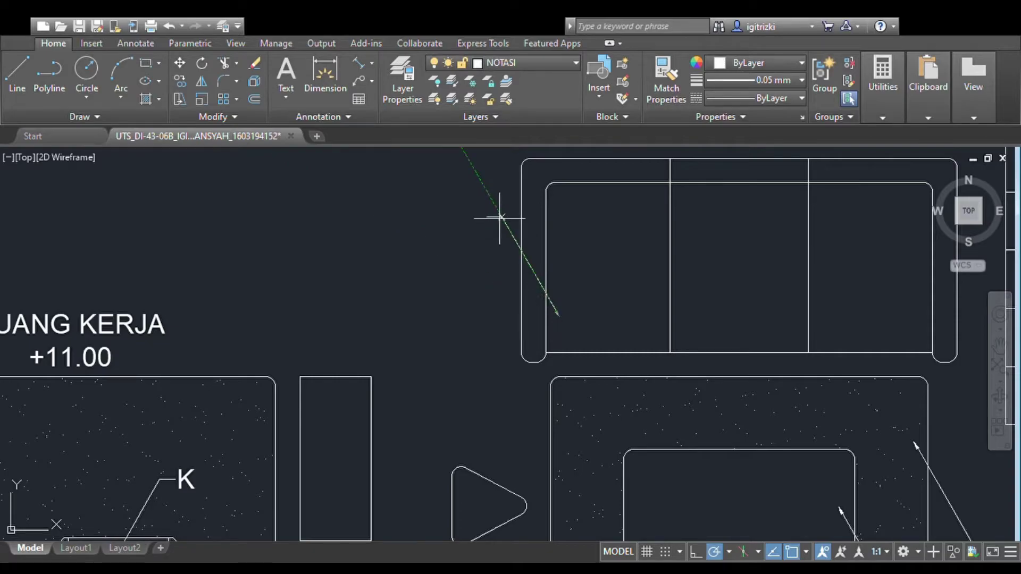
left_click(561, 321)
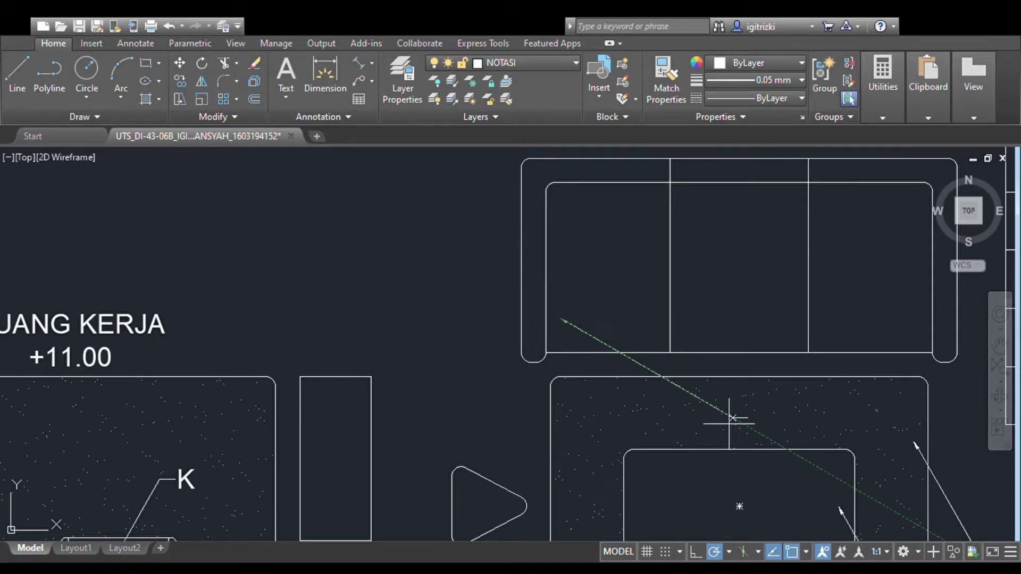
left_click(495, 203)
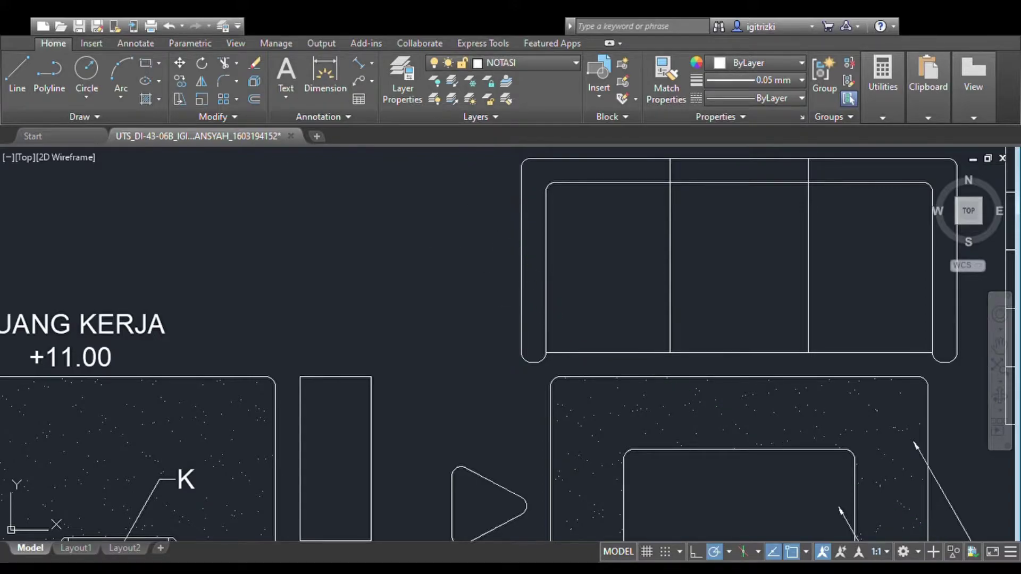
left_click(565, 266)
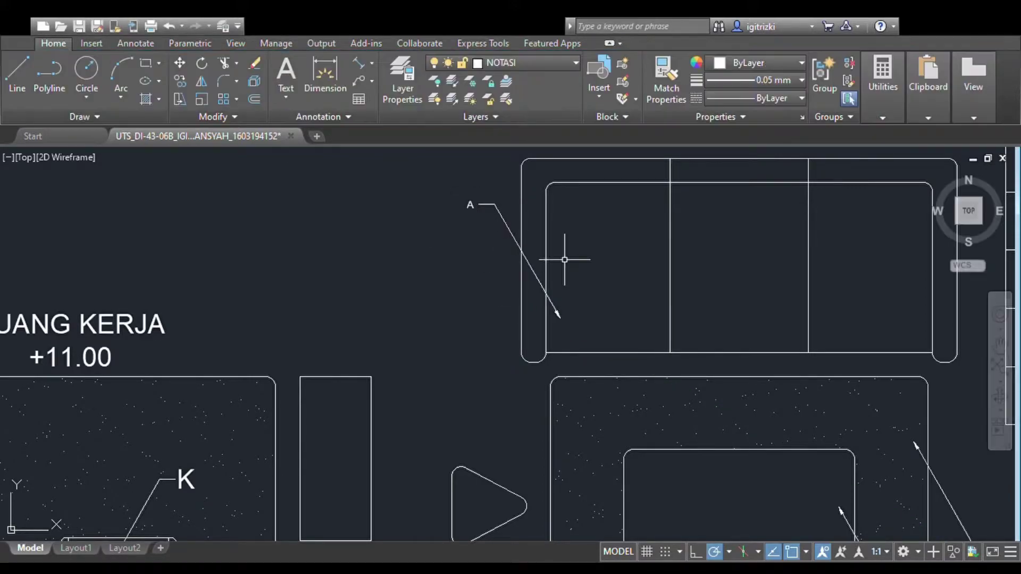
Set the A leader's letter to text height 10
left_click(470, 207)
double_click(470, 207)
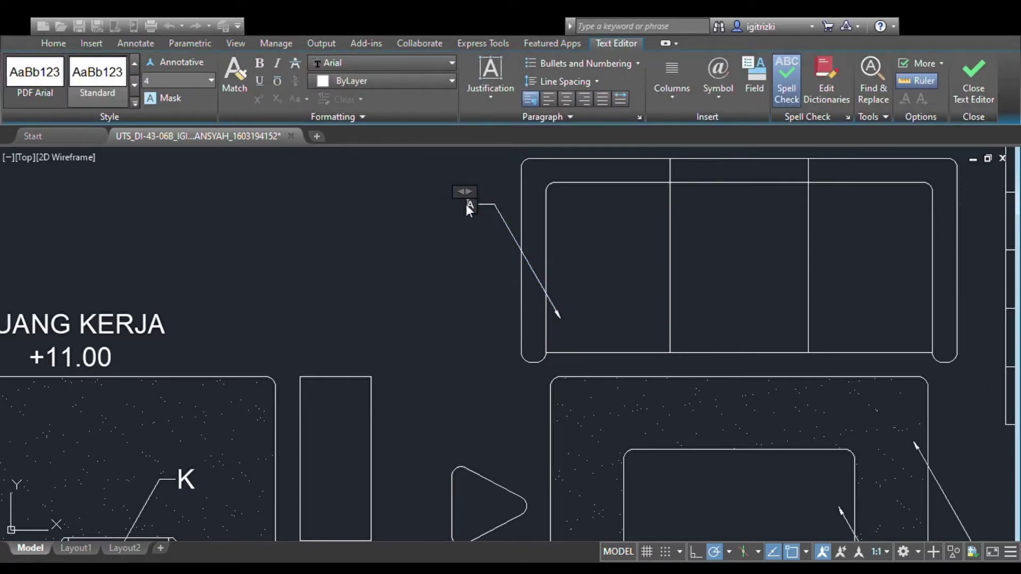
left_click_drag(478, 210, 462, 210)
type("10")
key("Return")
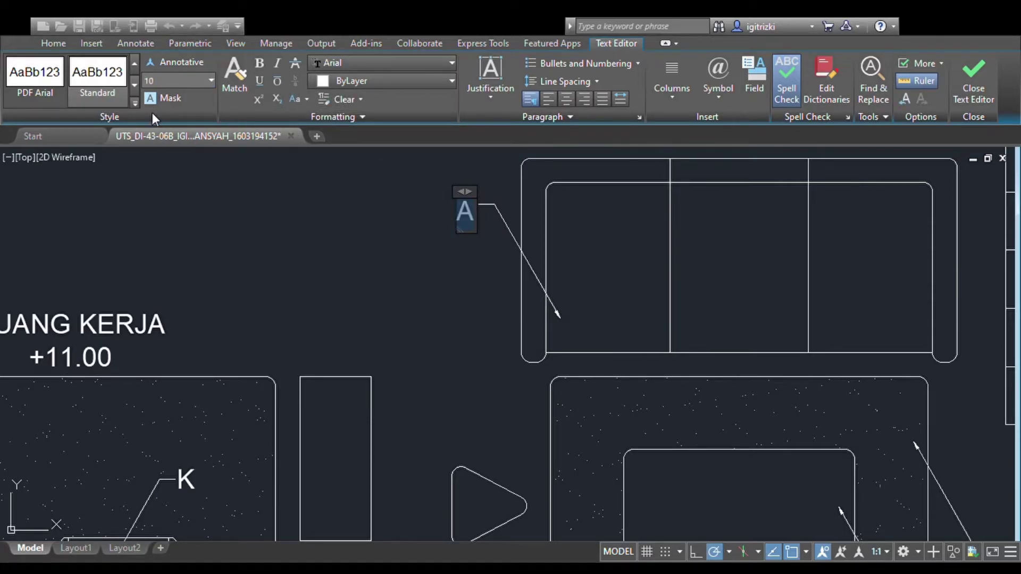
left_click(469, 281)
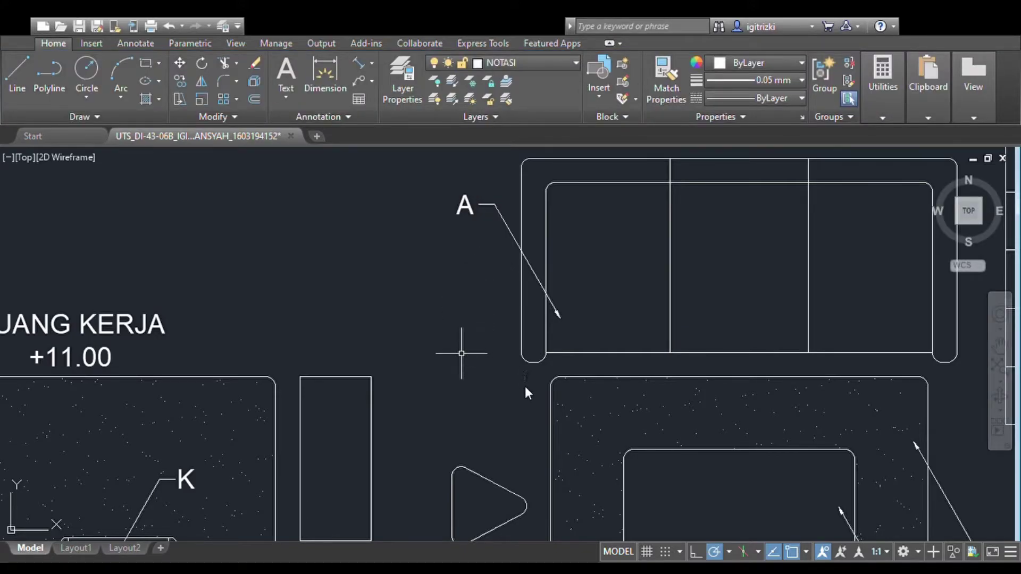
Add leaders labelled F to the narrow cabinet and G to the desk
left_click(344, 391)
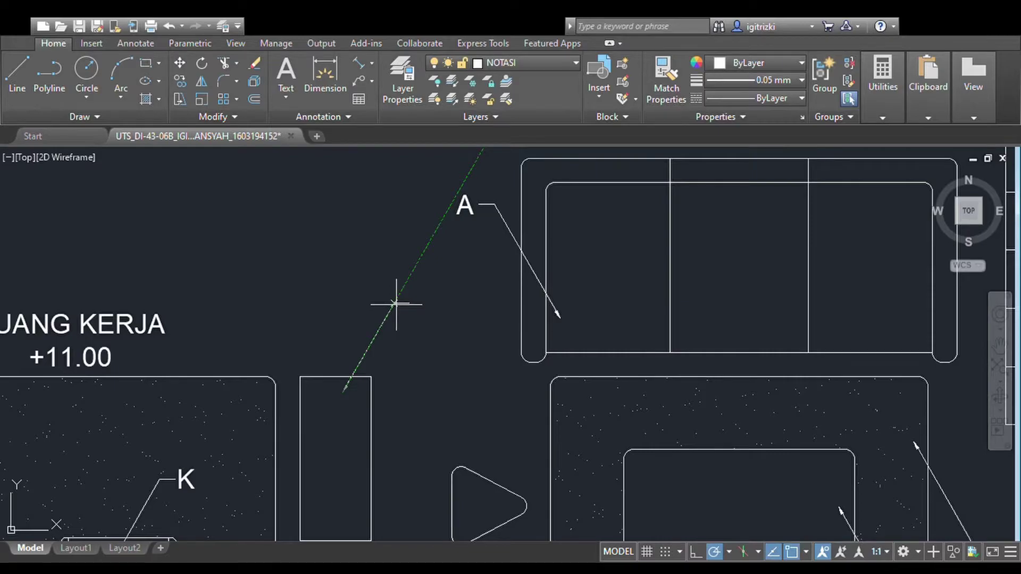
left_click(395, 304)
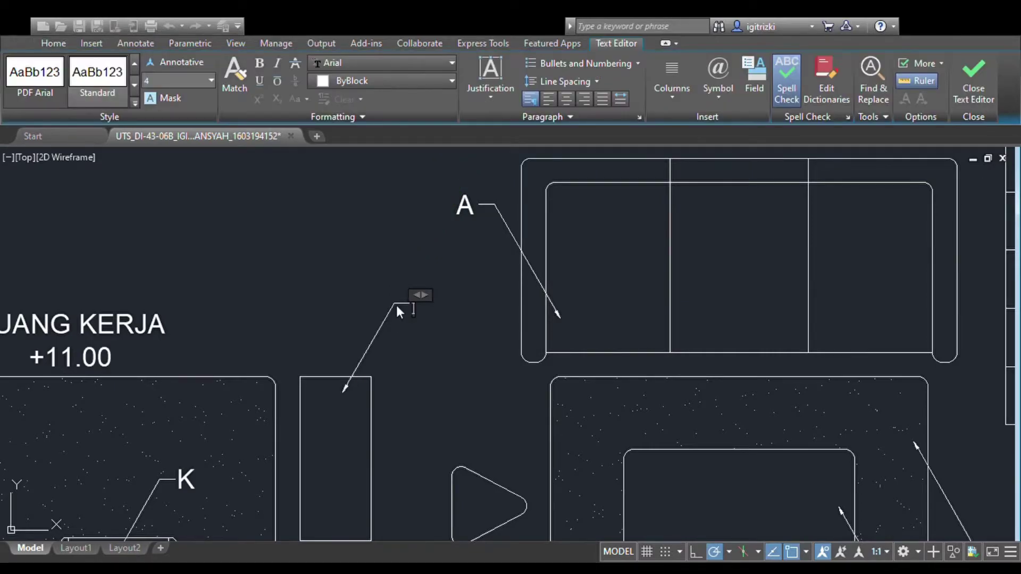
type("F")
left_click(452, 327)
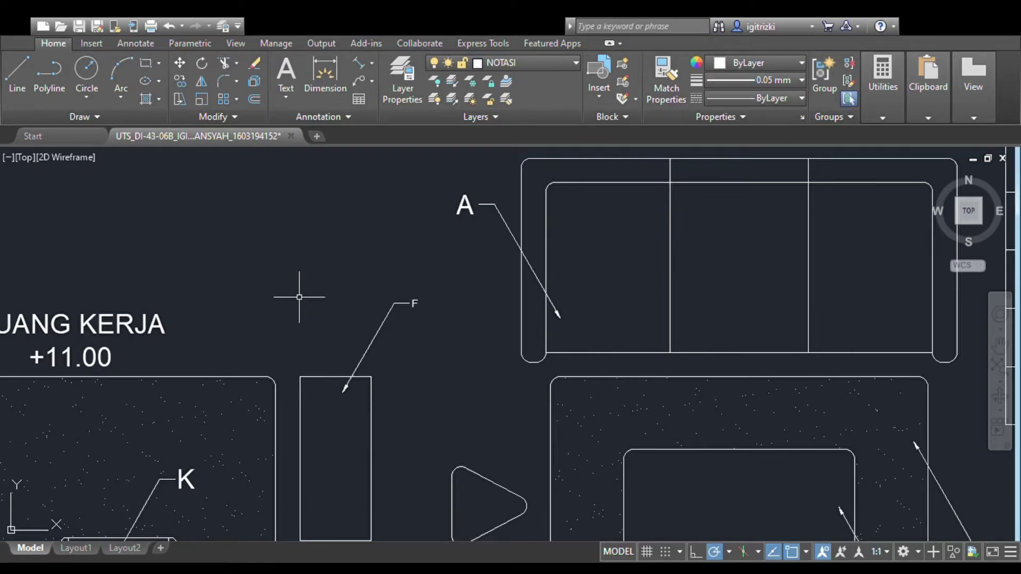
key("space")
left_click(290, 294)
type("G")
left_click(412, 350)
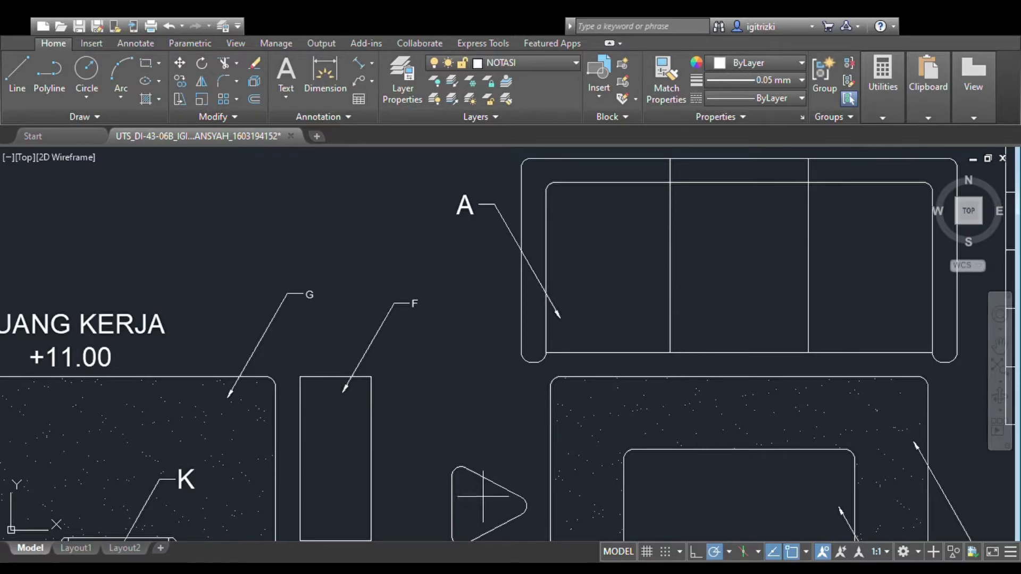
Start a leader to the triangular piece, erasing a mistyped F label
left_click(443, 420)
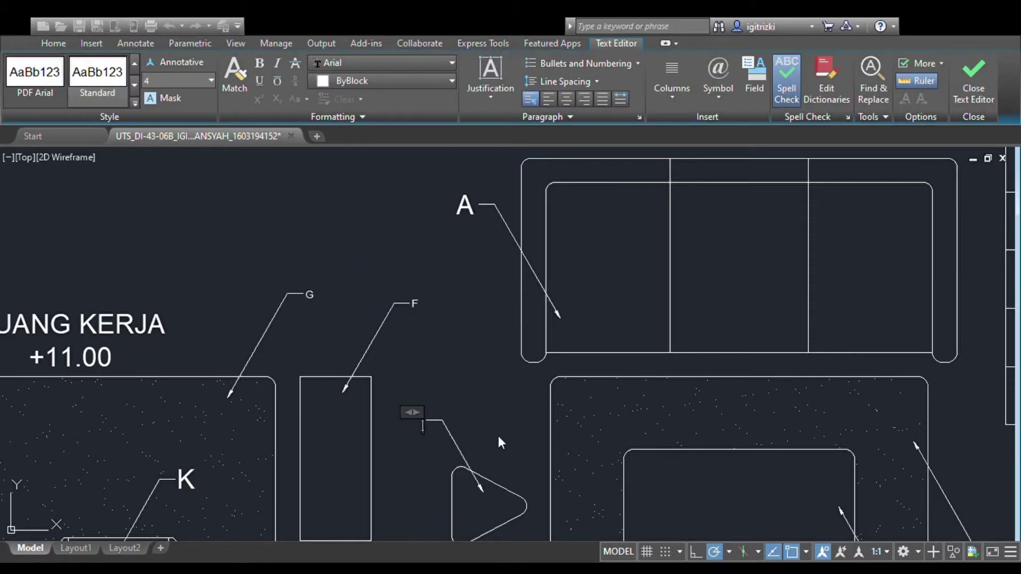
type("F")
key("BackSpace")
Label the triangle leader E, then match E, F and G to the A label's text size
type("E")
left_click(486, 410)
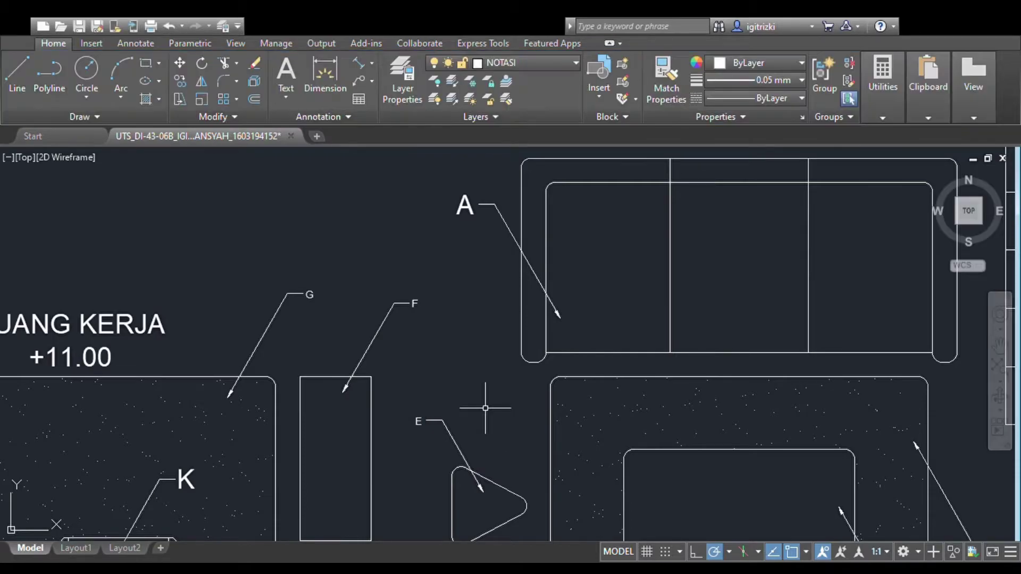
left_click(674, 82)
left_click(456, 205)
left_click(428, 412)
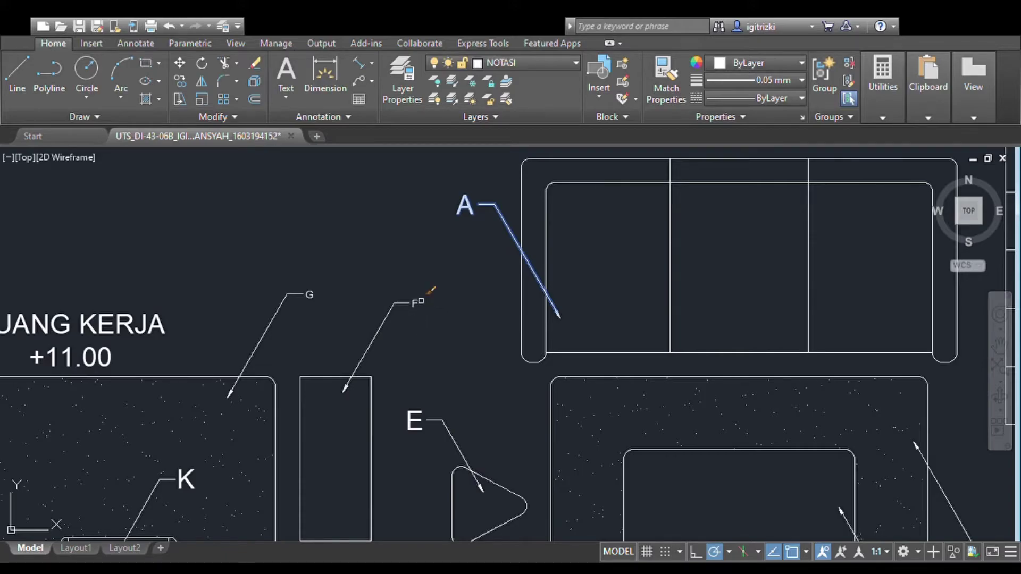
left_click(420, 301)
left_click(310, 296)
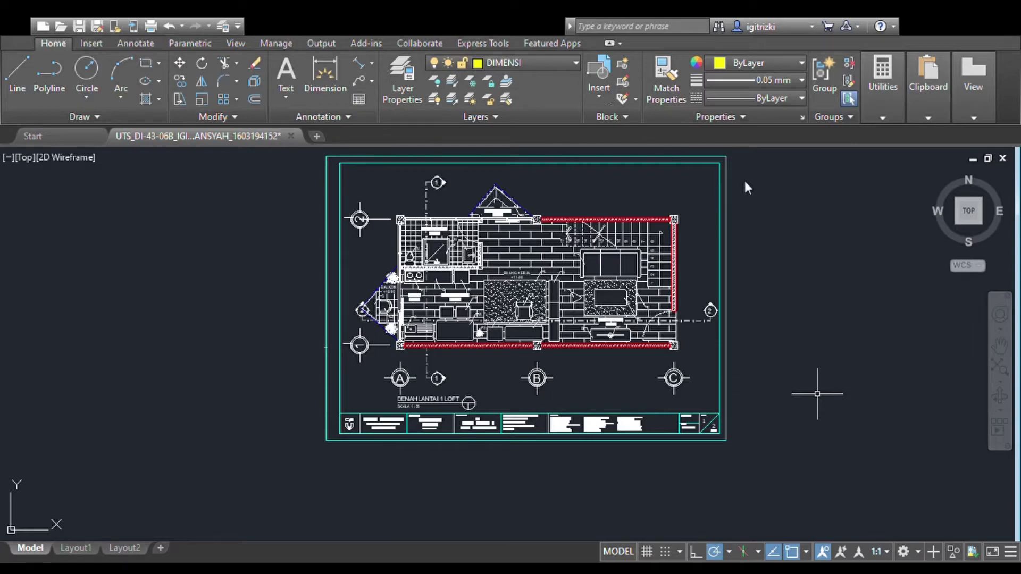
Add a vertical dimension from the pillar corner along the right wall, placing 92,5
scroll(690, 342, "up", 4)
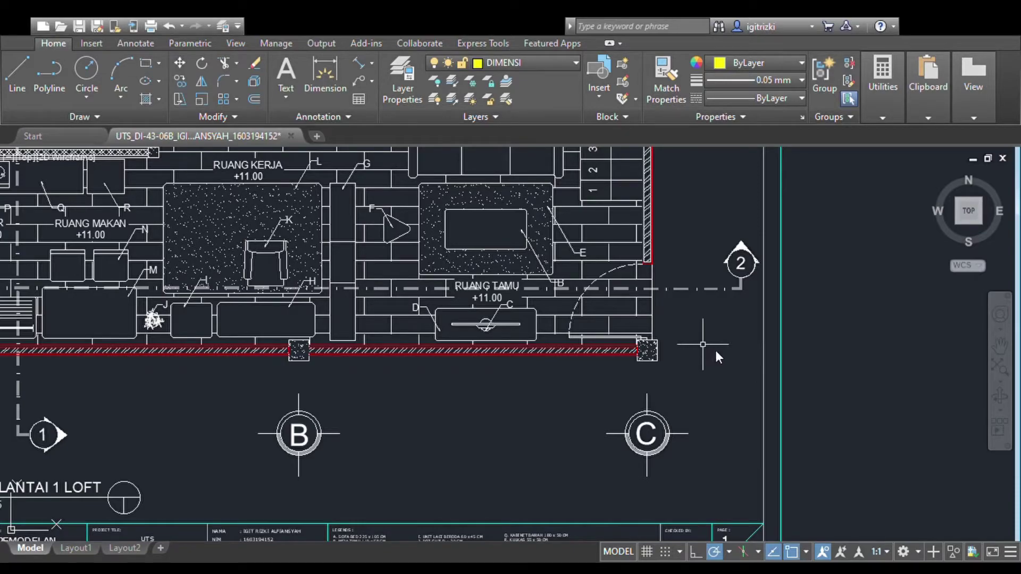
scroll(654, 340, "up", 4)
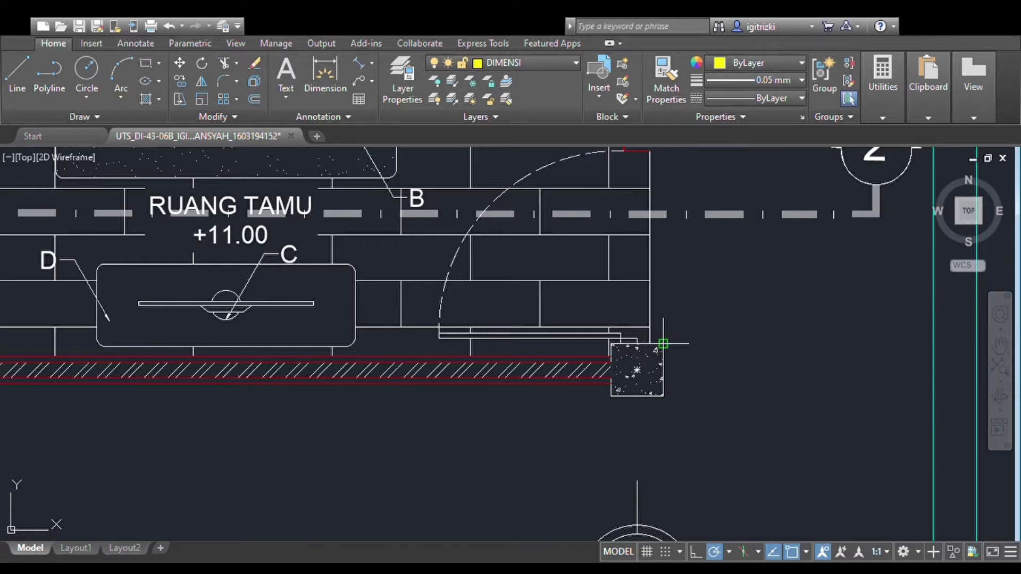
scroll(663, 343, "down", 4)
scroll(651, 269, "up", 6)
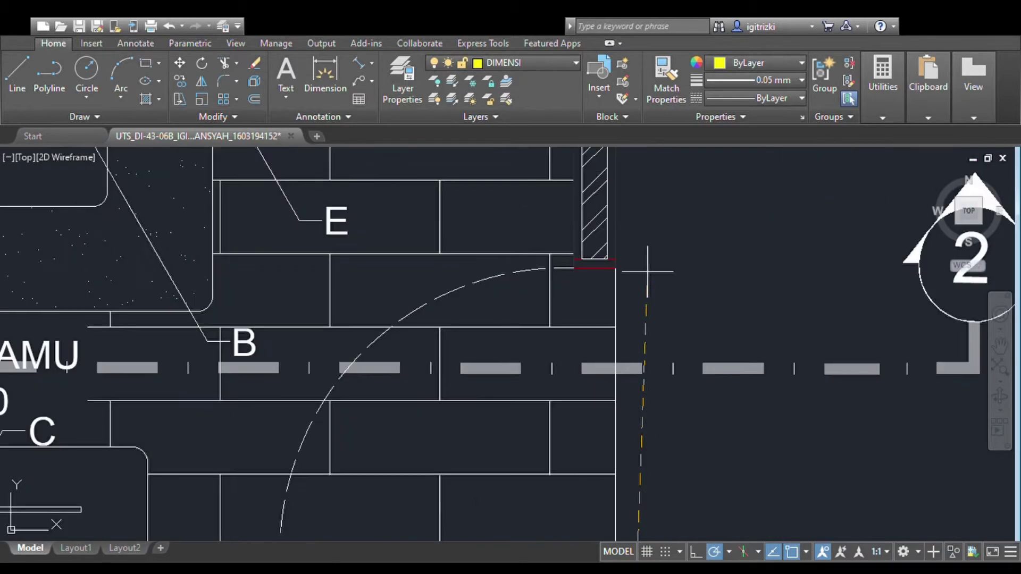
left_click(615, 267)
scroll(755, 296, "down", 4)
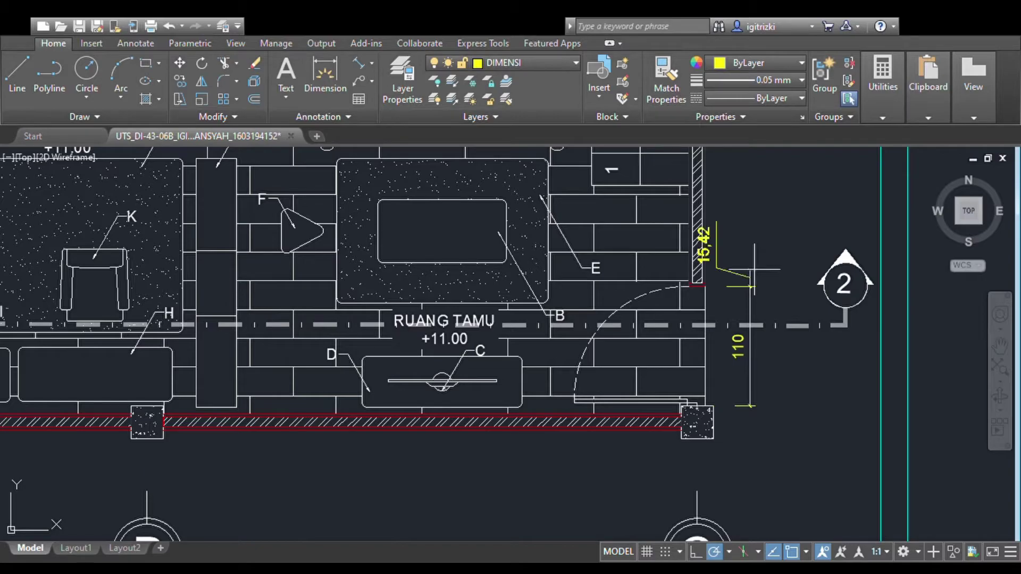
scroll(756, 266, "down", 3)
scroll(750, 225, "up", 4)
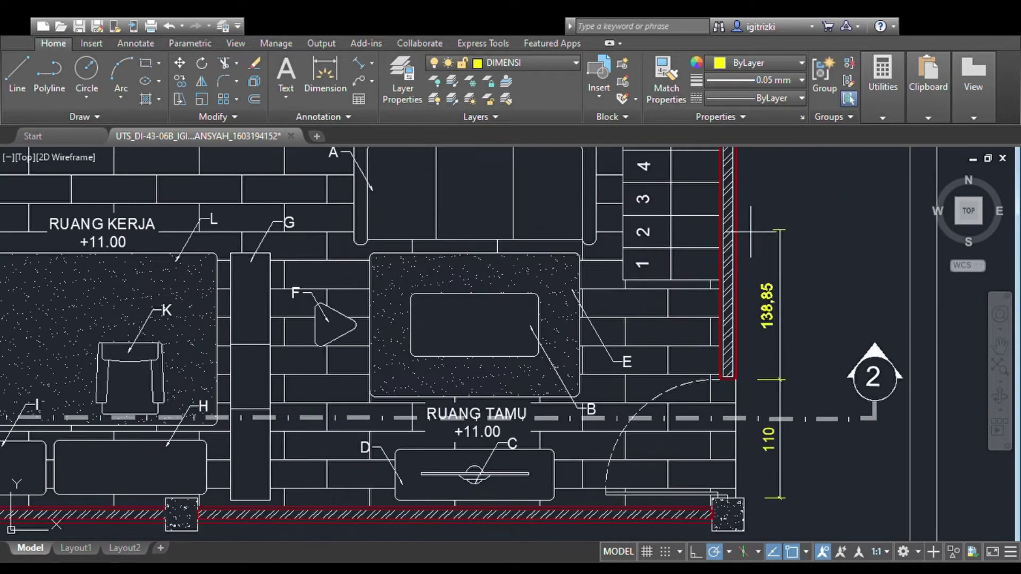
scroll(737, 290, "up", 2)
scroll(715, 280, "up", 2)
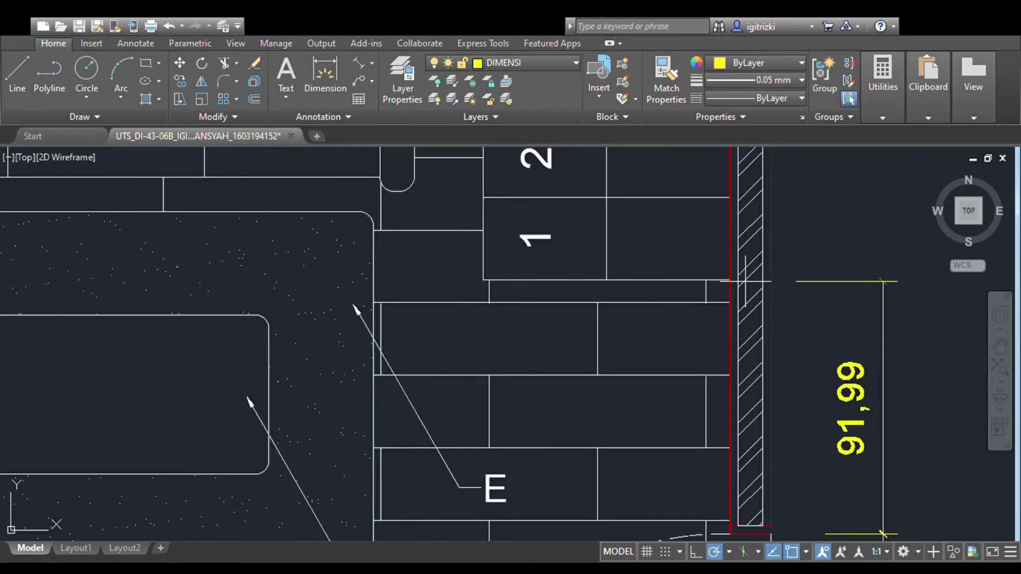
left_click(795, 287)
Continue the vertical dimension chain up to the top column corner, ending with 90,32
scroll(851, 277, "down", 3)
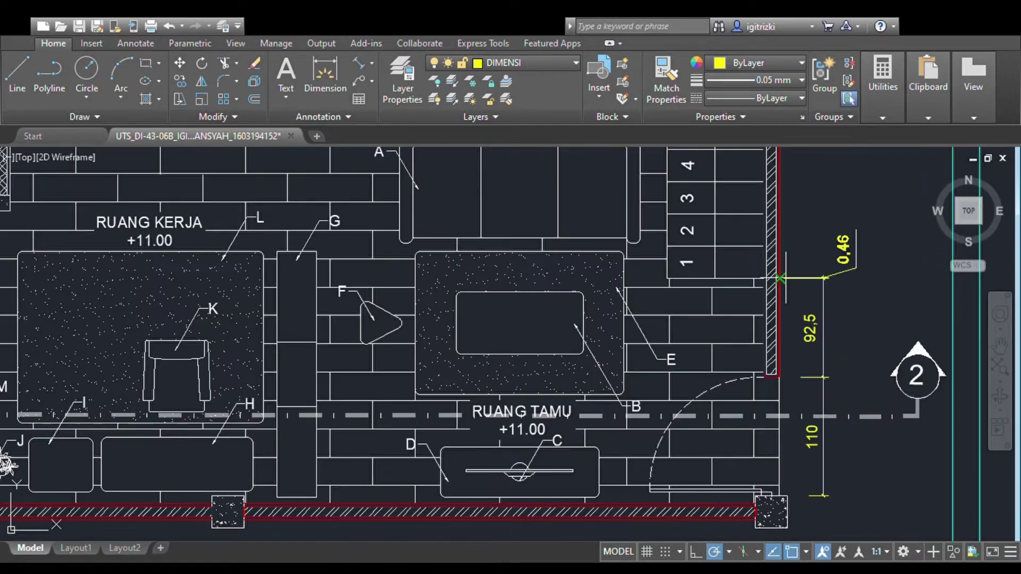
scroll(876, 261, "down", 2)
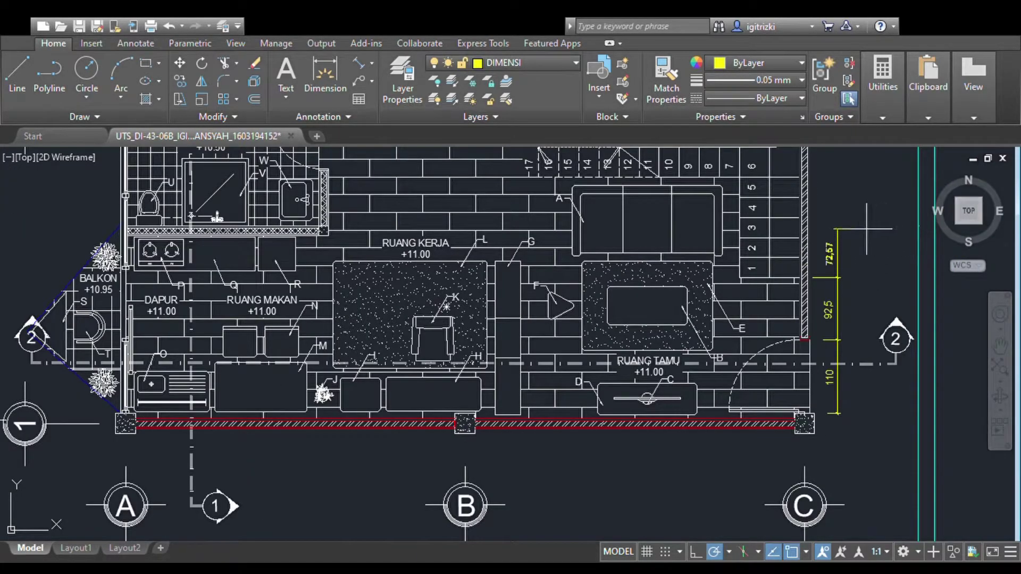
scroll(834, 226, "up", 4)
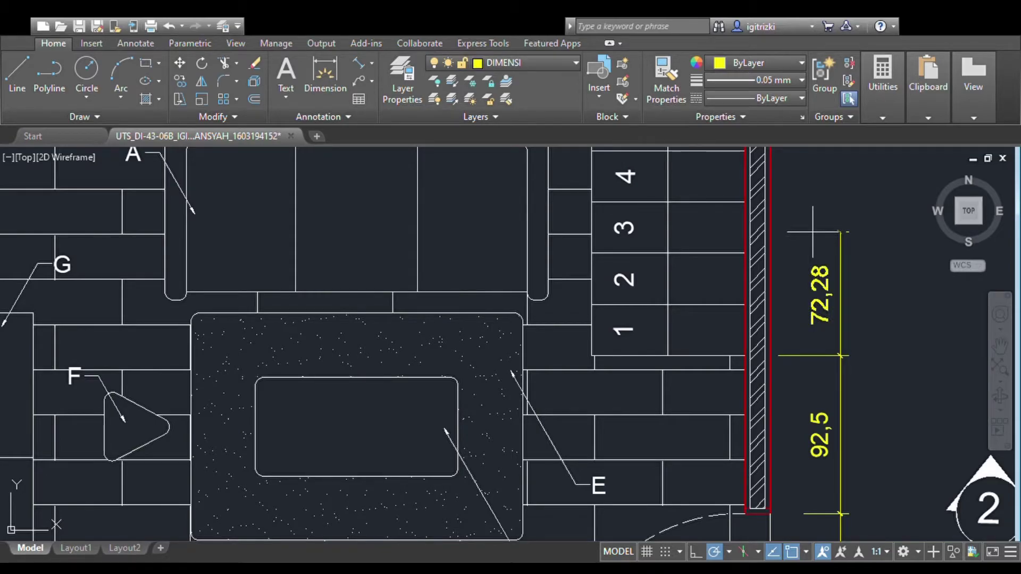
scroll(812, 232, "down", 3)
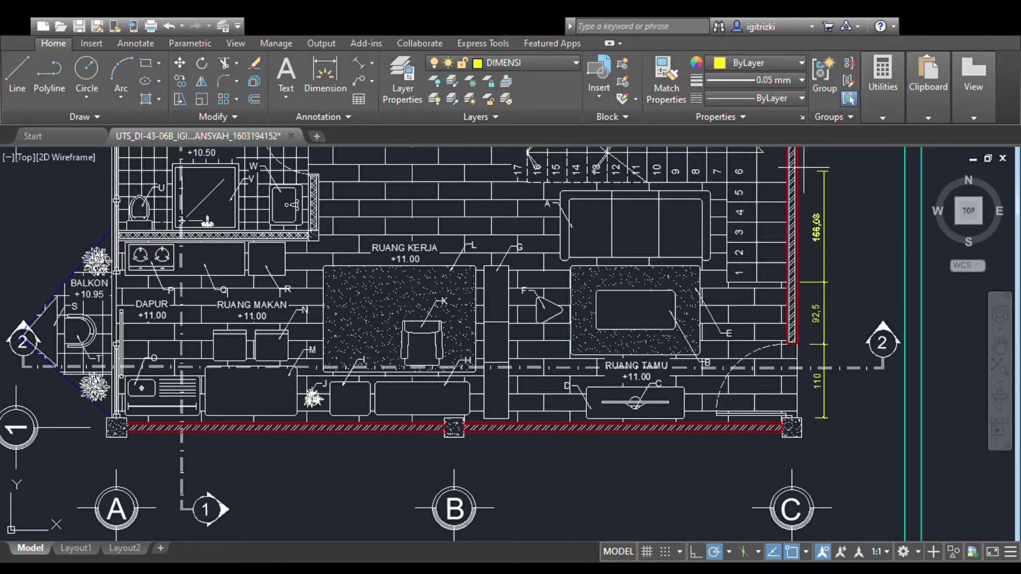
scroll(793, 173, "up", 4)
scroll(745, 224, "up", 2)
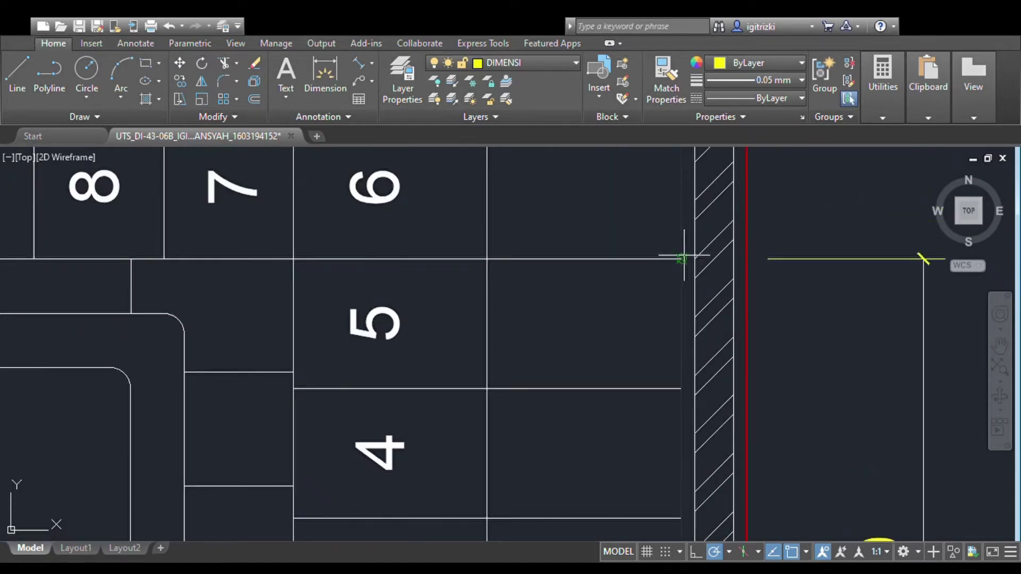
scroll(683, 253, "down", 3)
scroll(720, 242, "down", 2)
scroll(747, 213, "up", 5)
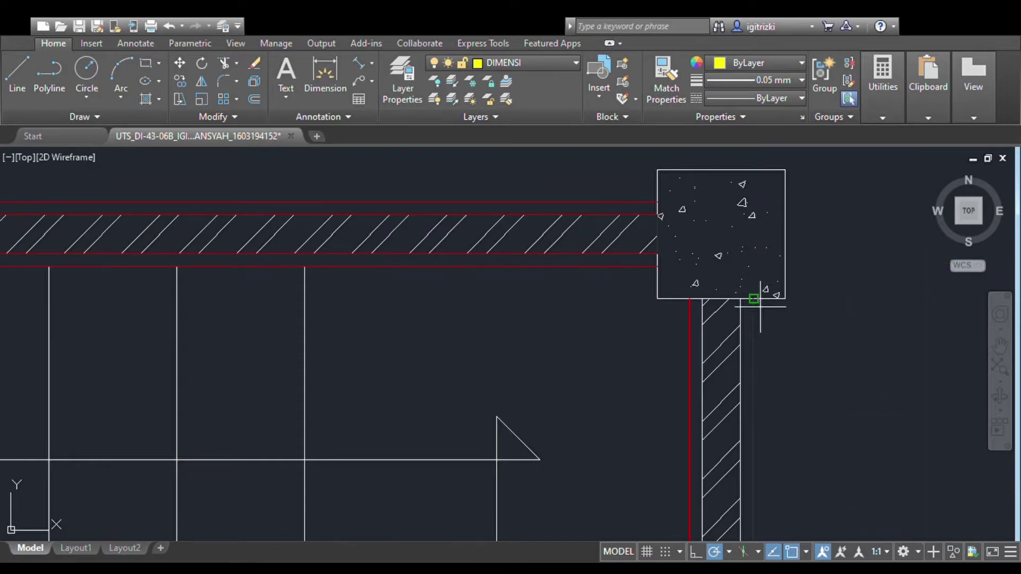
left_click(657, 266)
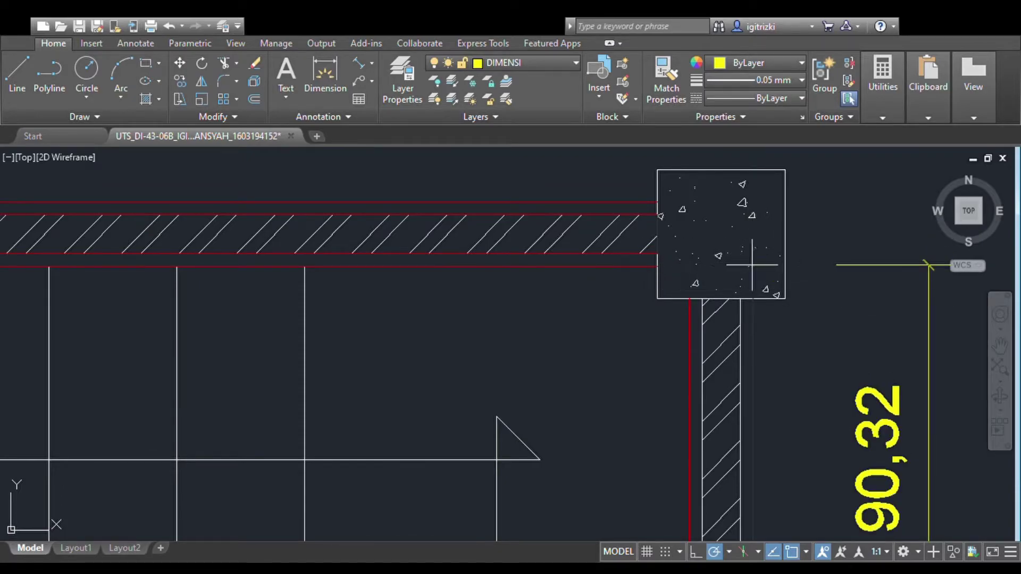
left_click(720, 265)
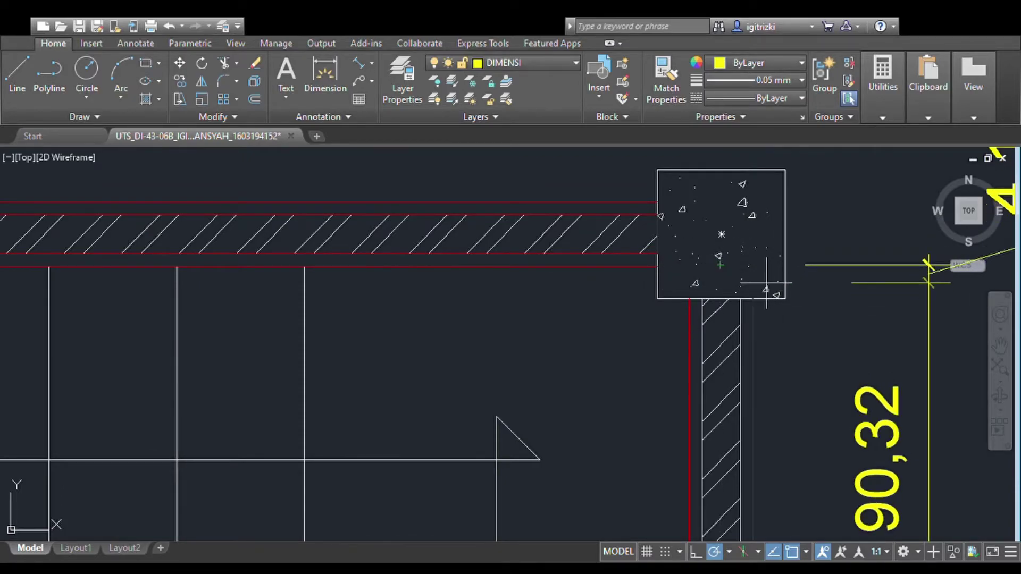
key("Escape")
scroll(766, 283, "down", 5)
Delete the 90,32 dimension from the right wall
scroll(776, 290, "down", 5)
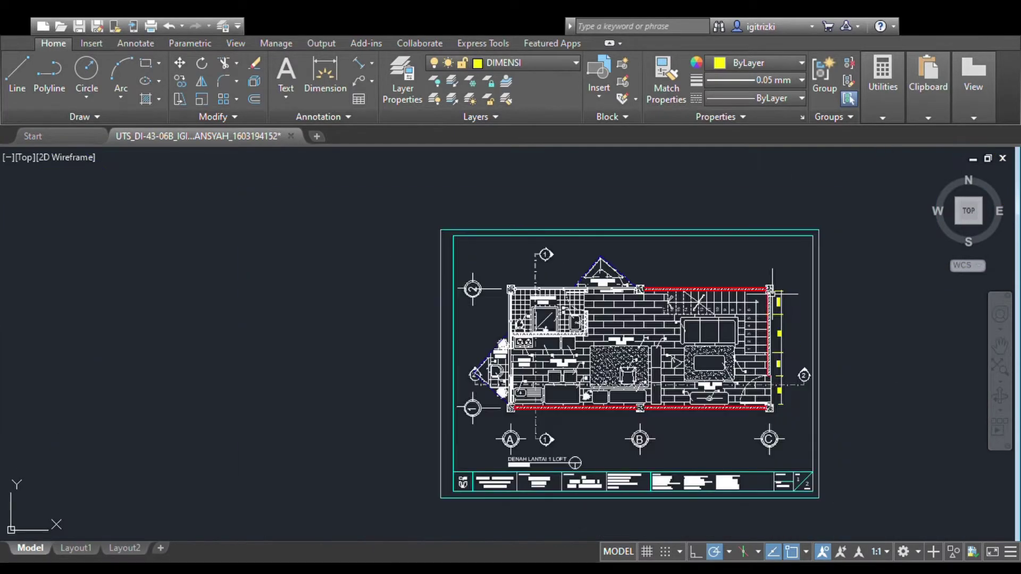
scroll(784, 295, "up", 5)
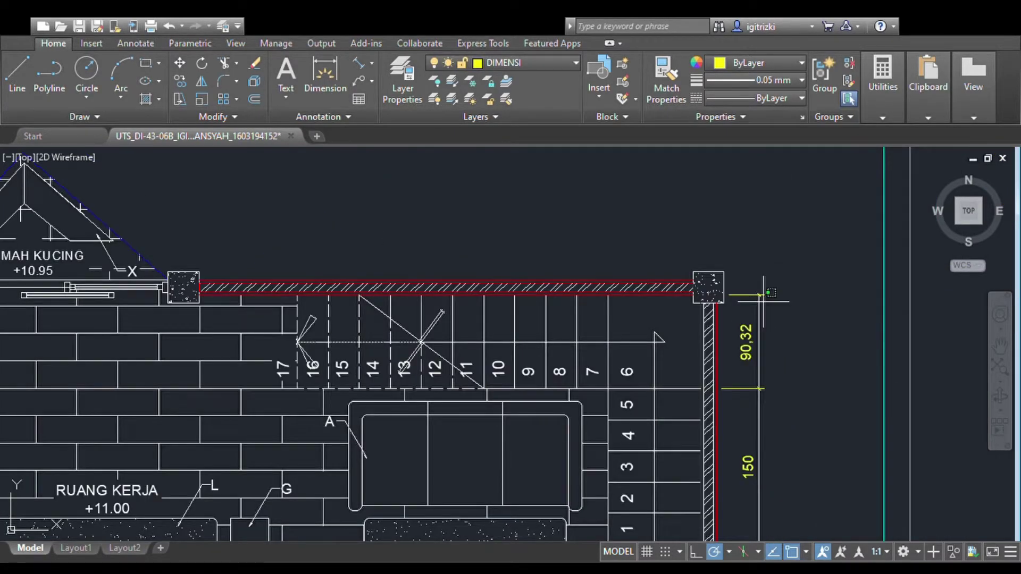
left_click(759, 299)
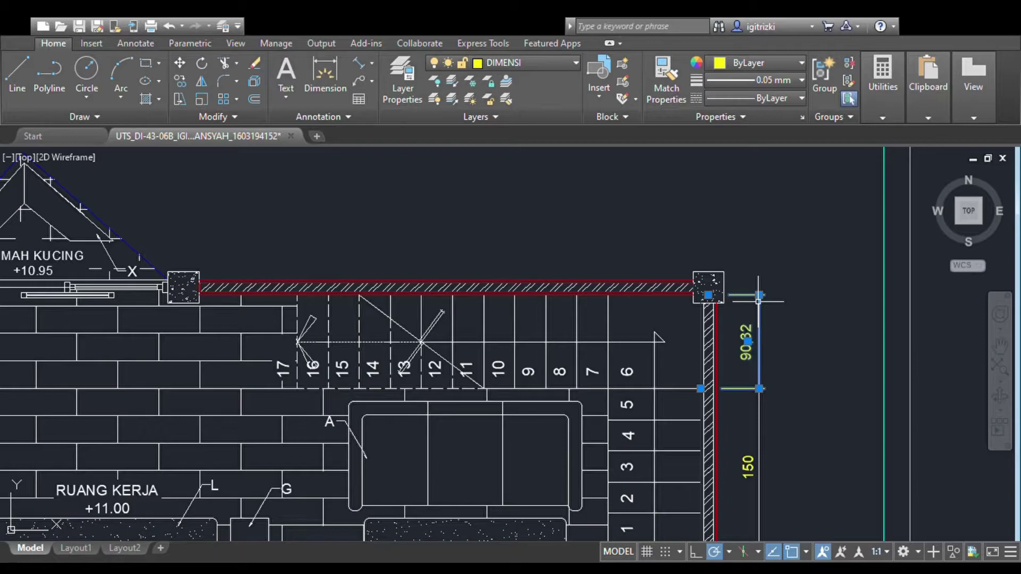
key("Delete")
scroll(769, 366, "down", 3)
scroll(772, 366, "up", 4)
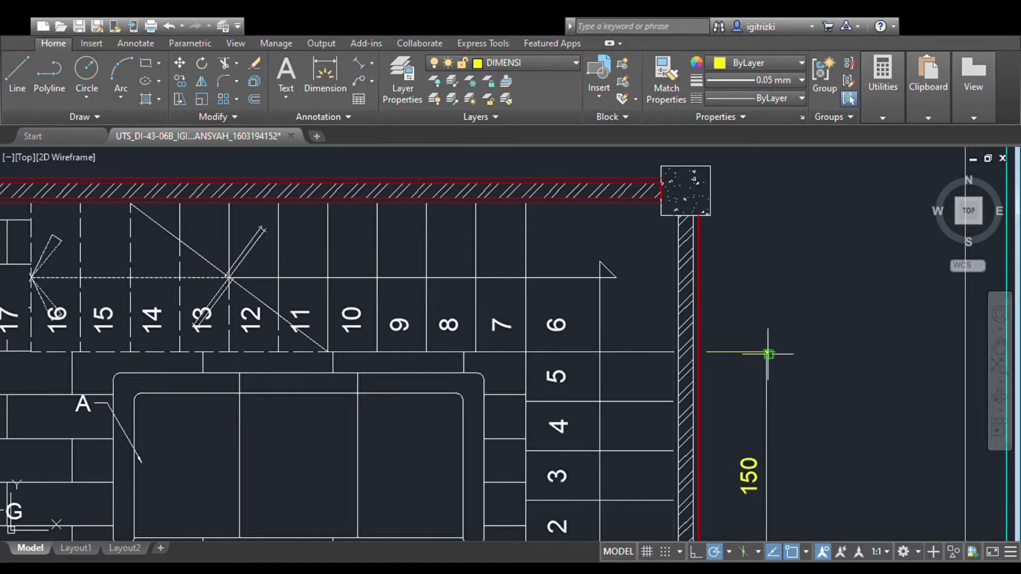
Continue from the 150 dimension with DCO, adding a 90 dimension at the wall top
type("dco")
key("Return")
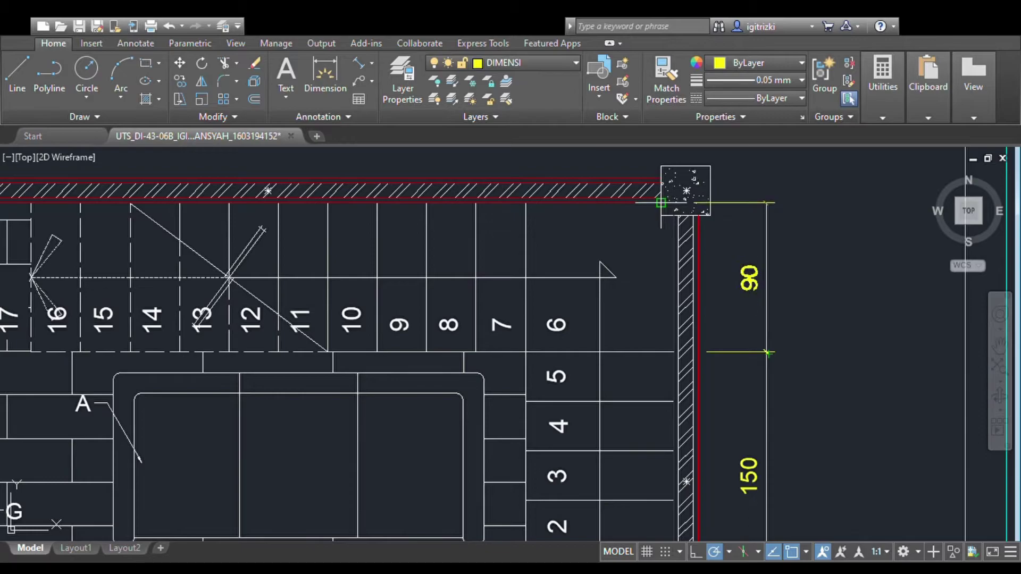
left_click(686, 202)
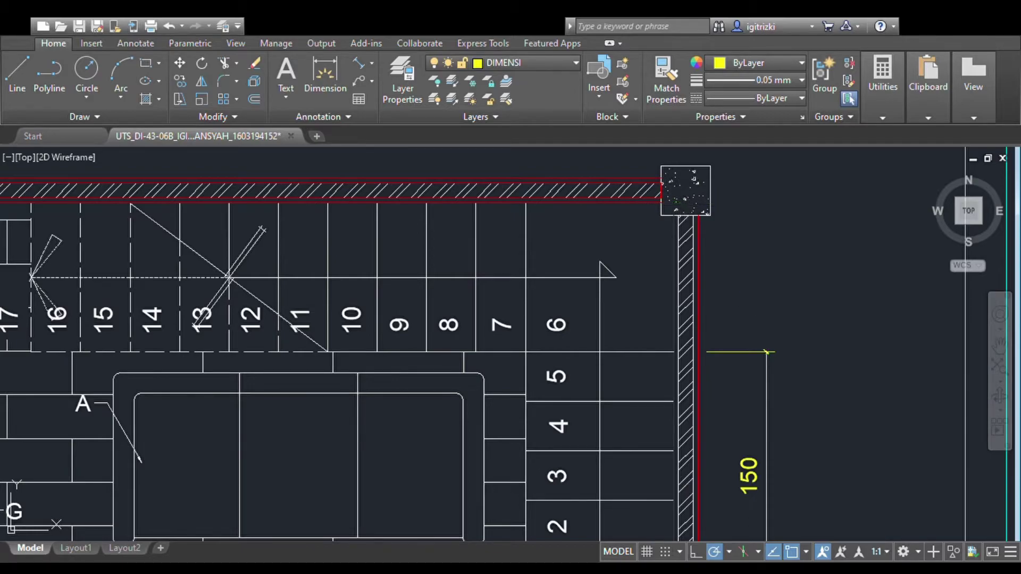
key("Escape")
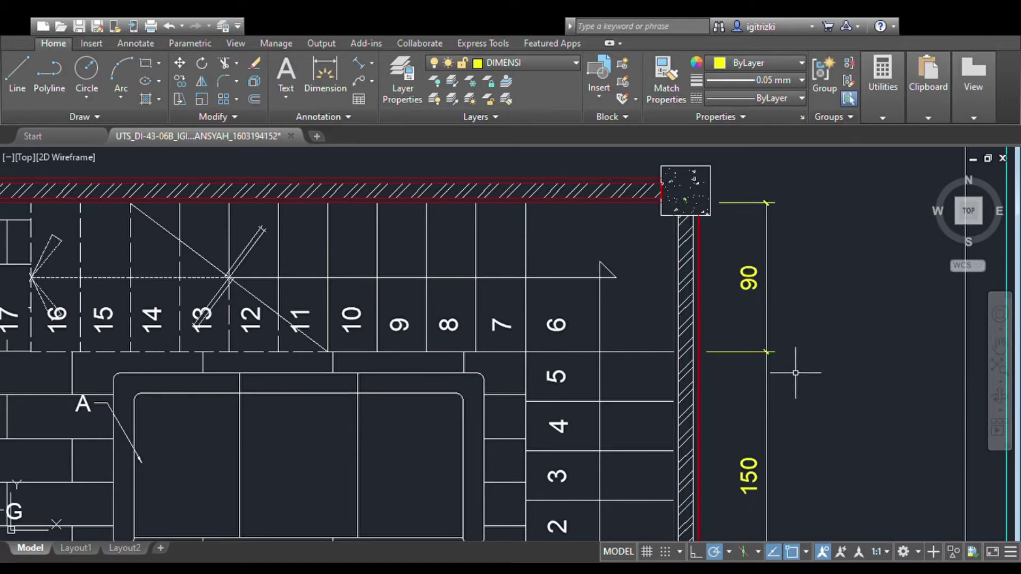
scroll(794, 472, "down", 10)
scroll(777, 410, "up", 10)
scroll(713, 393, "down", 8)
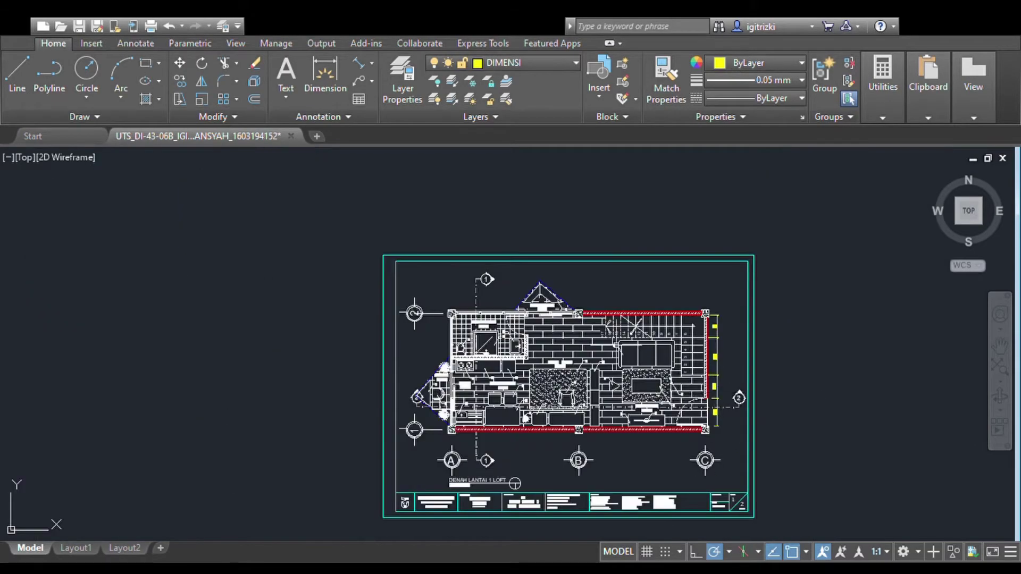
scroll(617, 346, "up", 2)
scroll(540, 295, "up", 4)
scroll(563, 298, "up", 3)
Add a 49° angular dimension between the roof's left slope and the base line
scroll(639, 306, "up", 2)
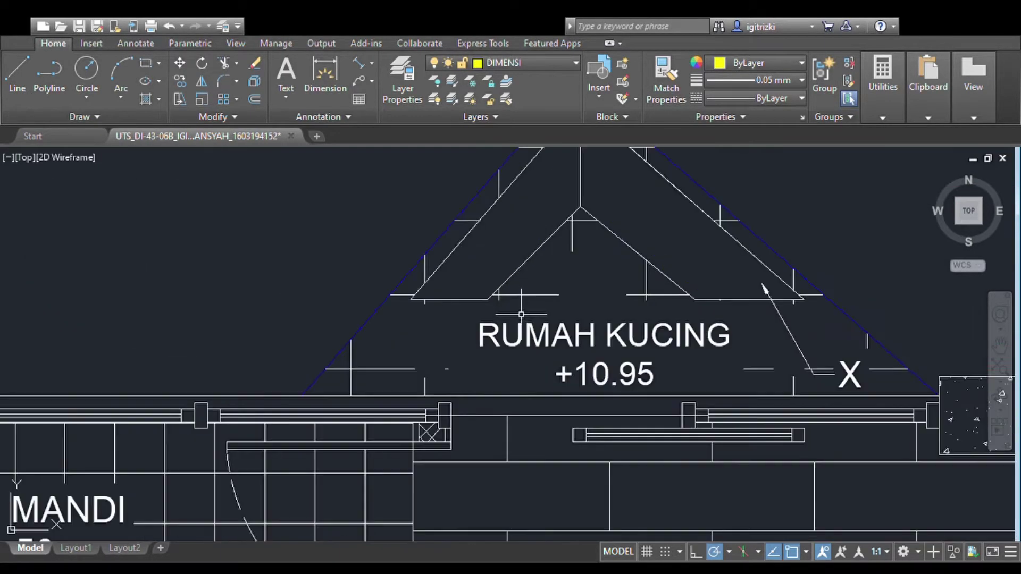
scroll(654, 307, "down", 2)
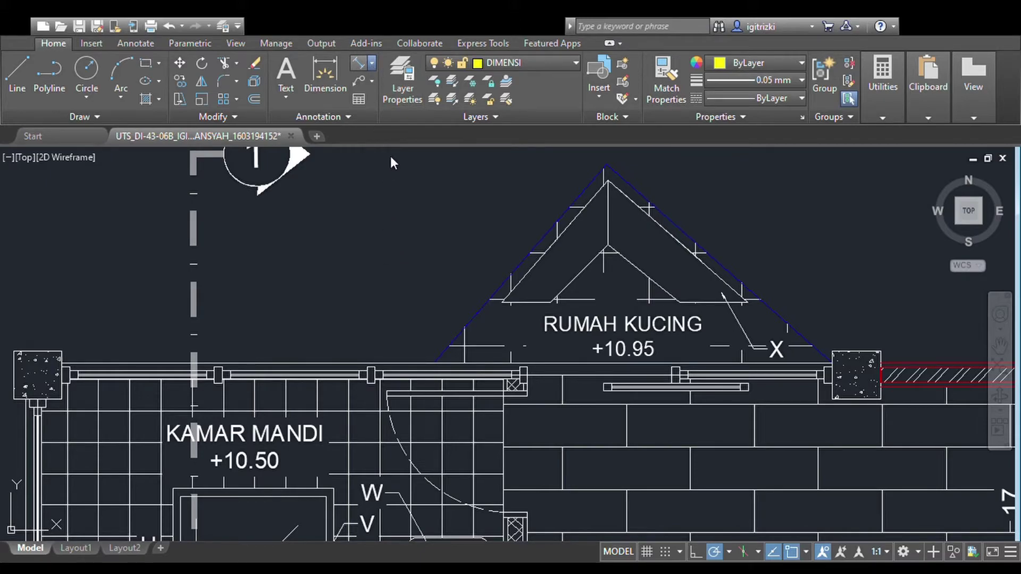
type("dan")
key("Return")
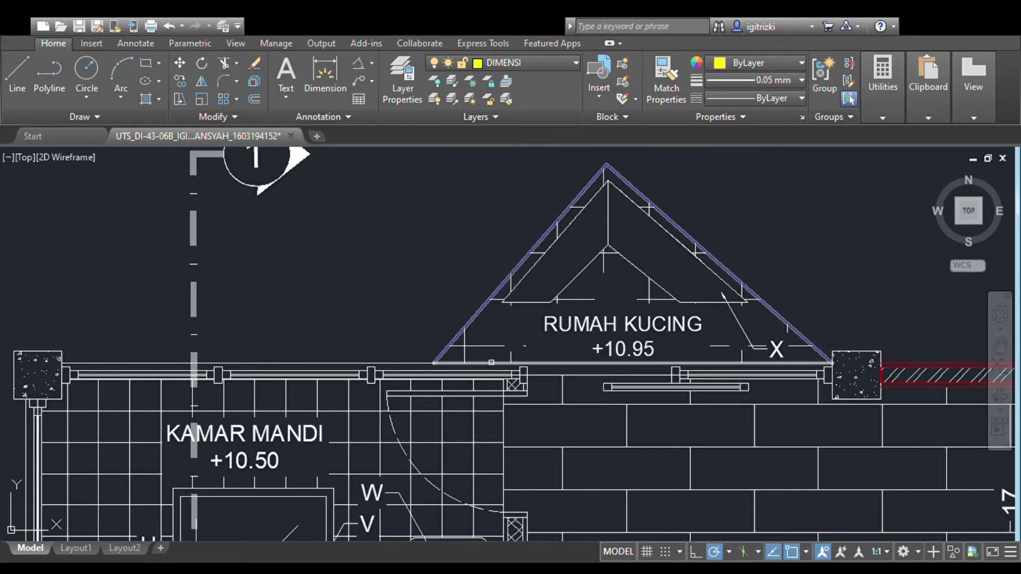
left_click(491, 365)
left_click(487, 306)
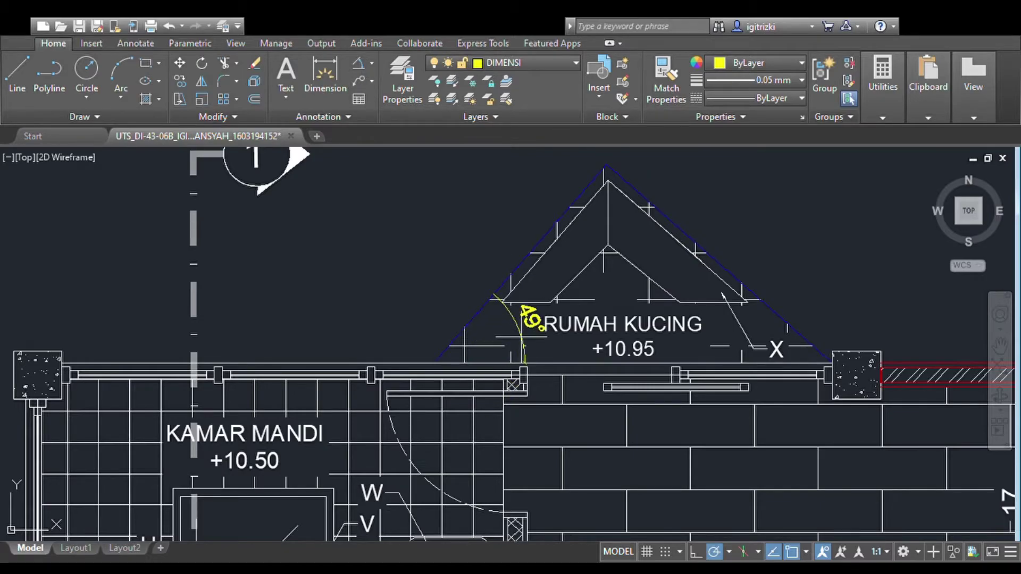
left_click(523, 333)
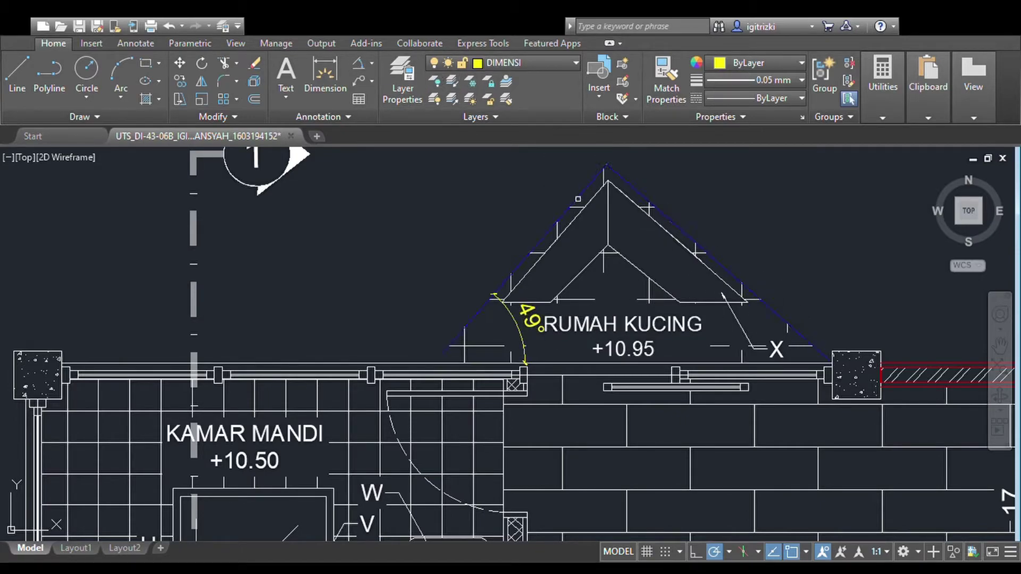
Dimension the 90° apex angle and the 41° angle on the right roof slope
left_click(578, 199)
left_click(661, 209)
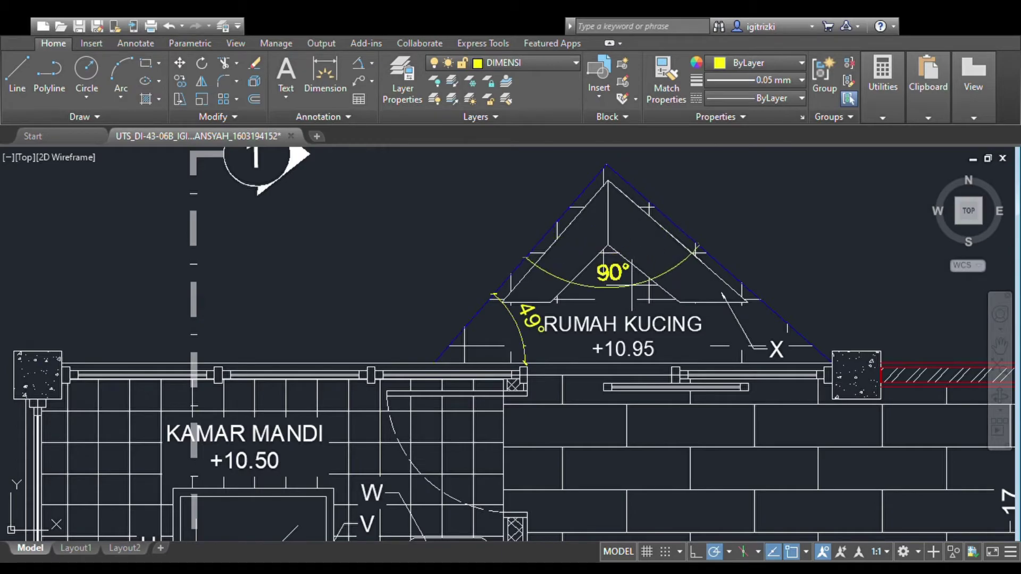
left_click(611, 287)
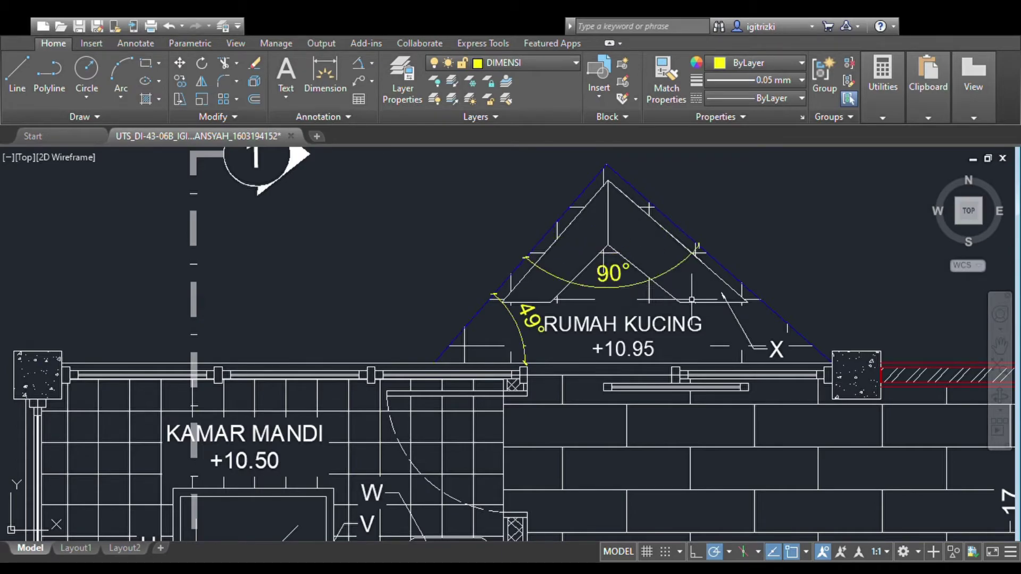
left_click(359, 62)
left_click(778, 364)
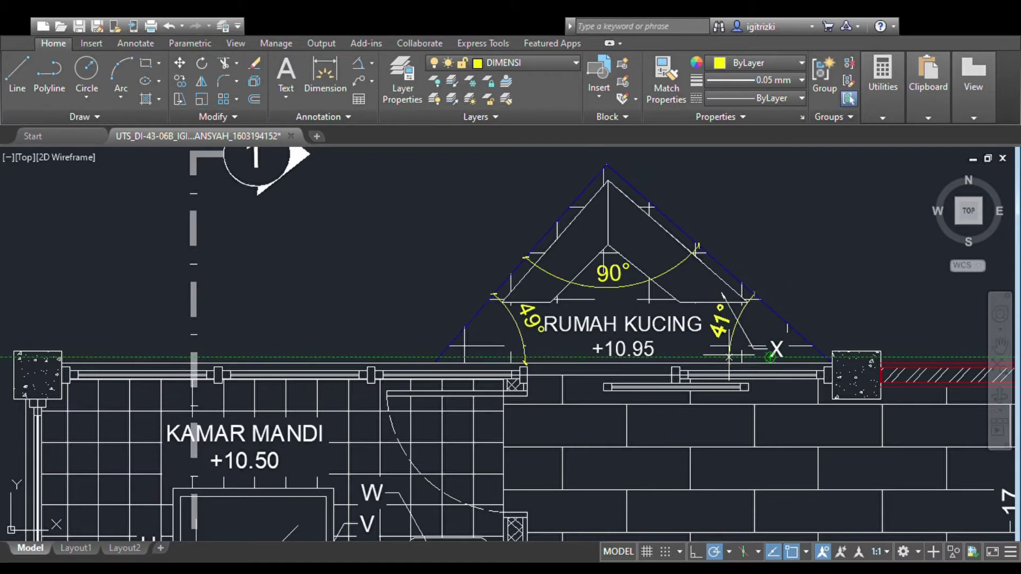
left_click(729, 355)
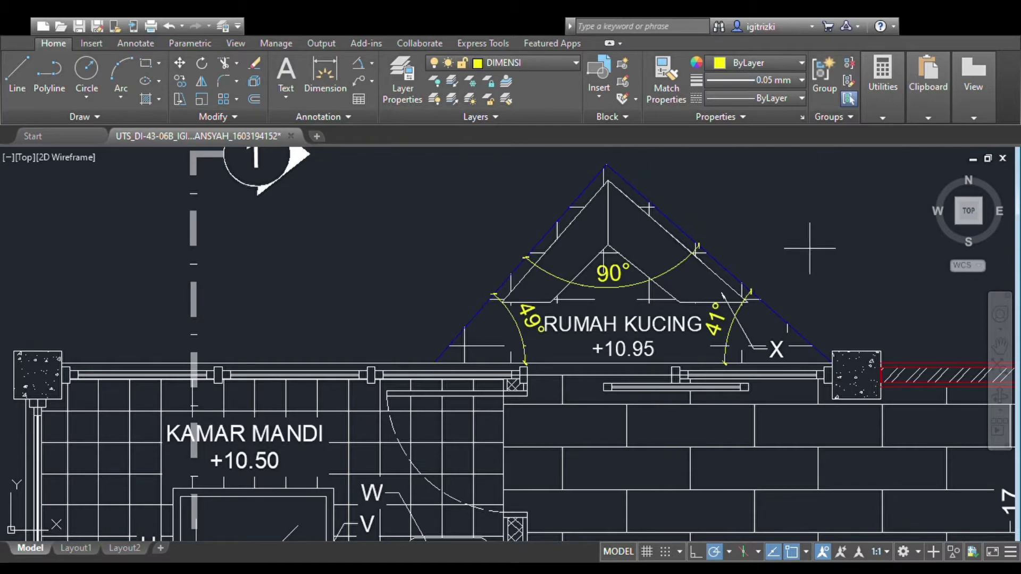
Add an aligned dimension along the cat house's right roof edge, measuring 186,08
left_click(373, 114)
left_click(606, 164)
left_click(831, 362)
scroll(724, 199, "down", 2)
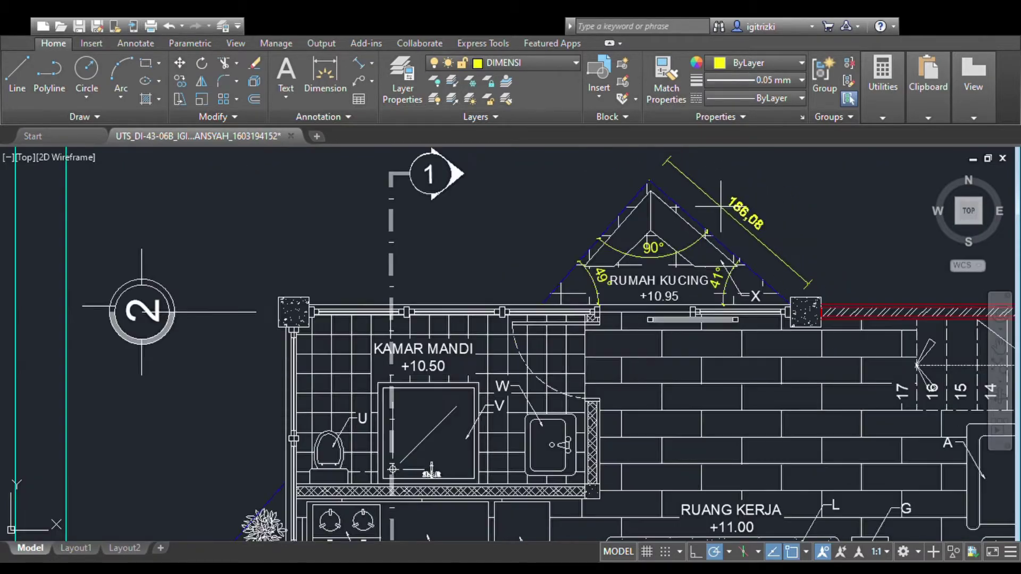
scroll(723, 199, "up", 3)
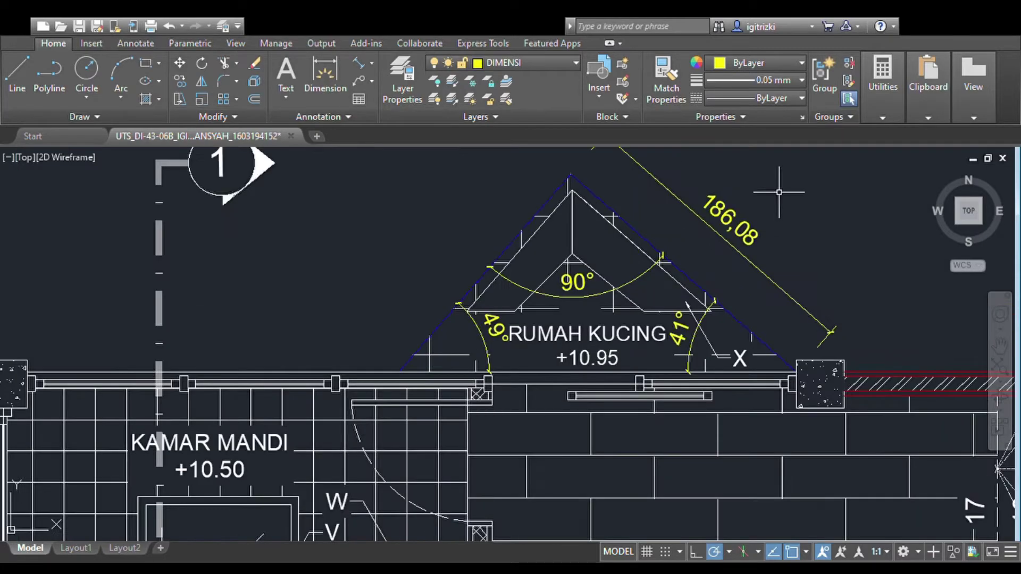
Override the roof edge dimension text to read 186
left_click(699, 230)
double_click(699, 234)
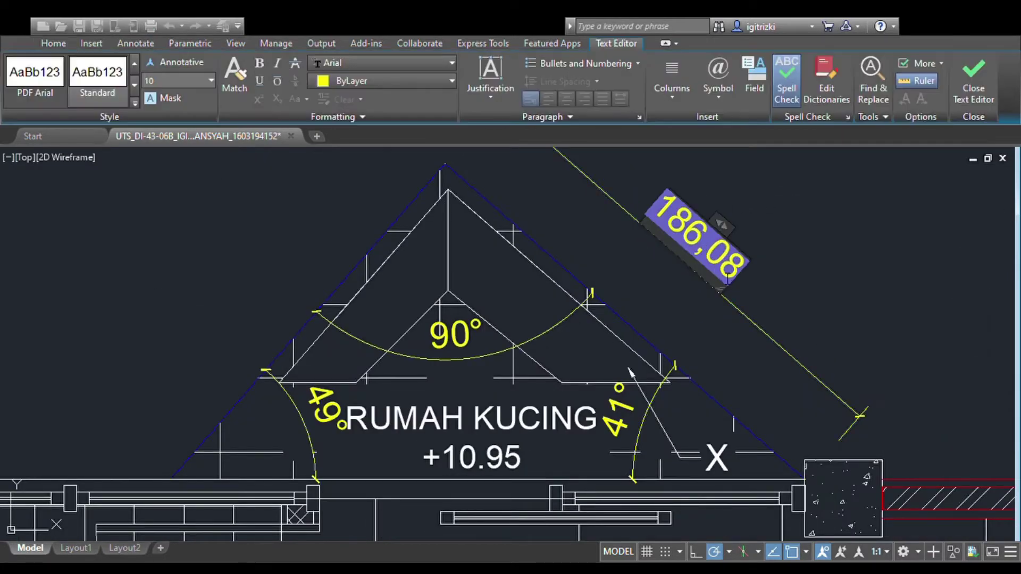
key("Delete")
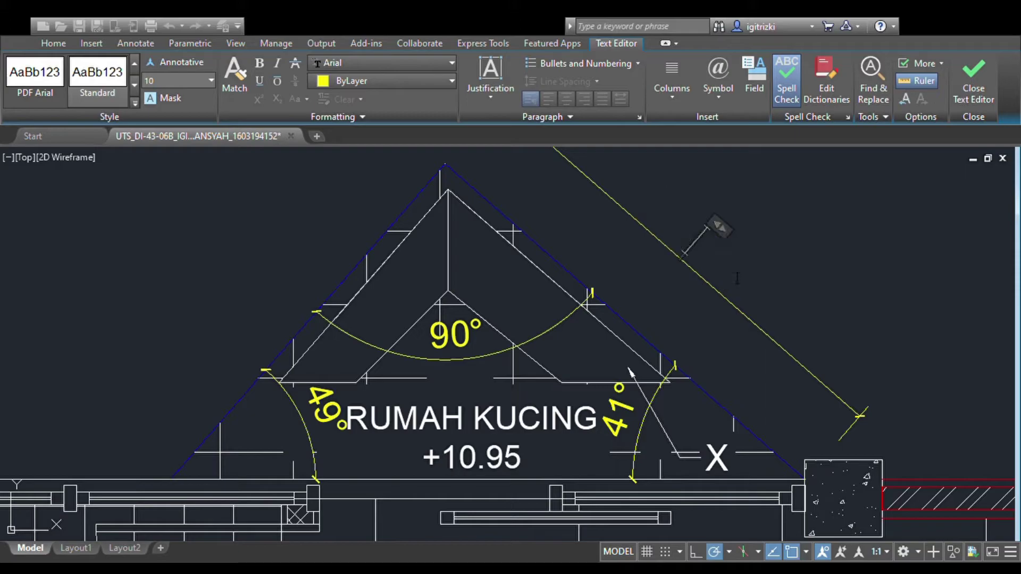
type("7")
type("86")
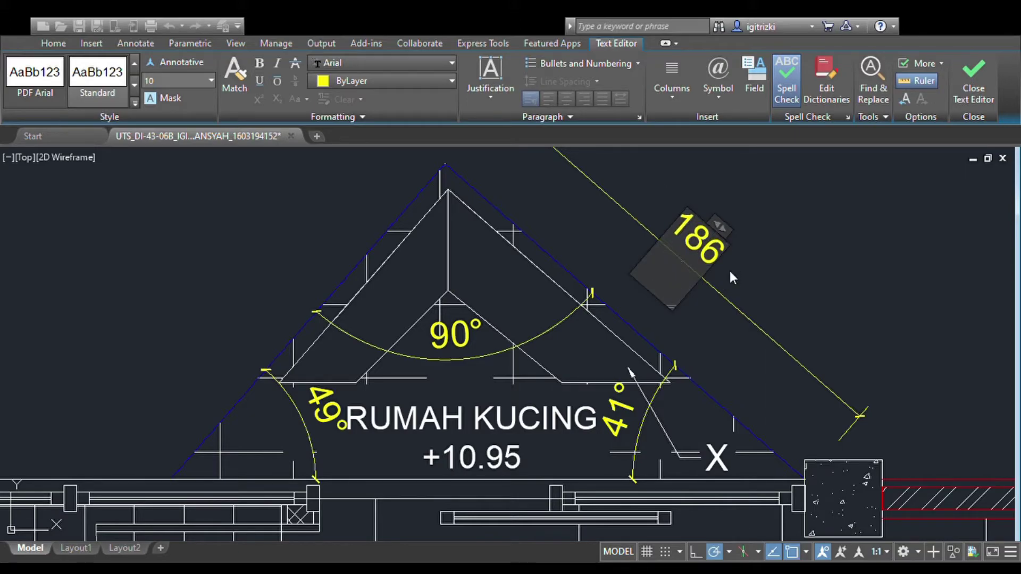
left_click(733, 272)
scroll(745, 277, "down", 5)
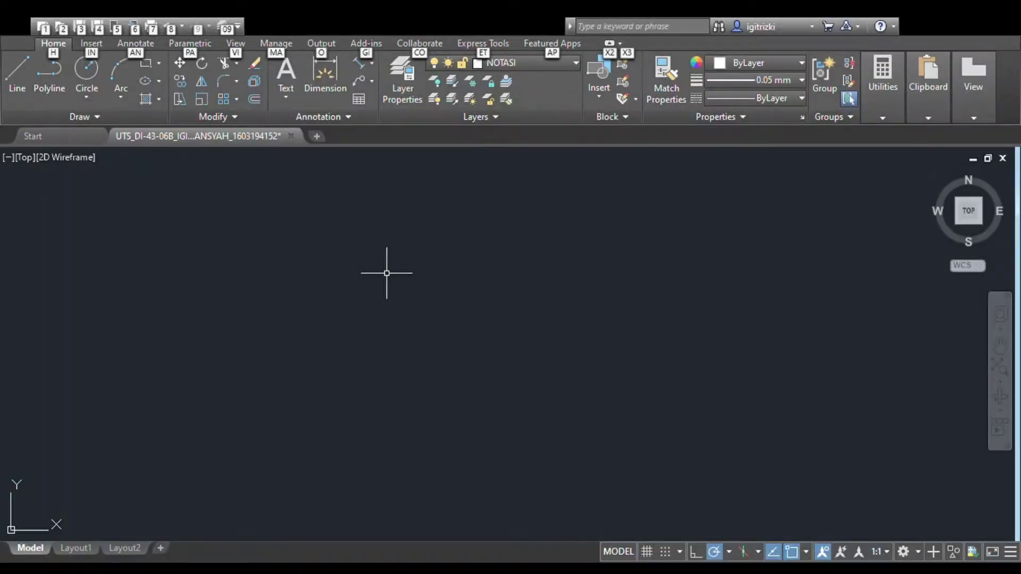
Draw a sheet-border rectangle on the NOTASI layer from a picked first corner and entered size
left_click(145, 65)
left_click(278, 263)
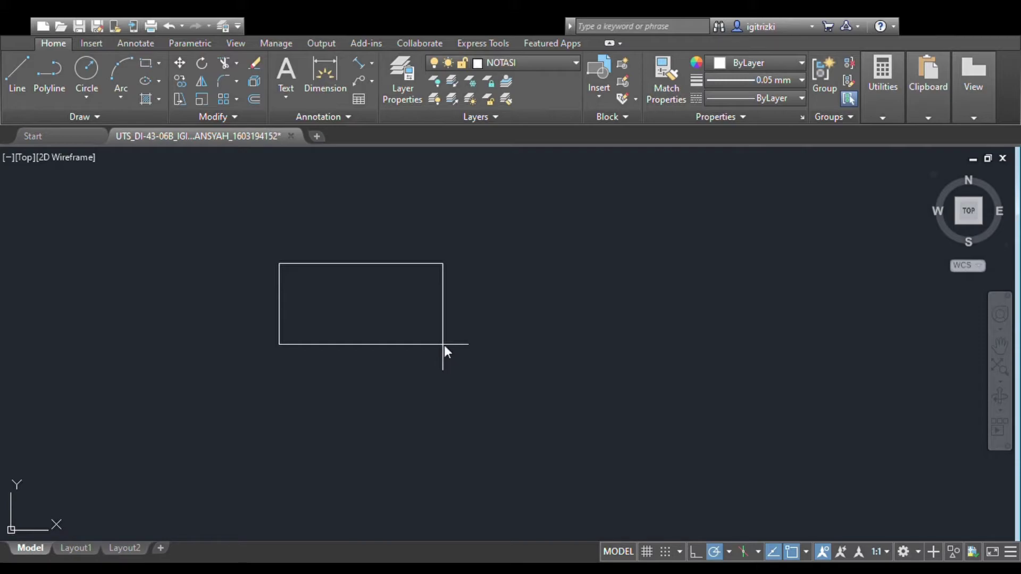
key("Return")
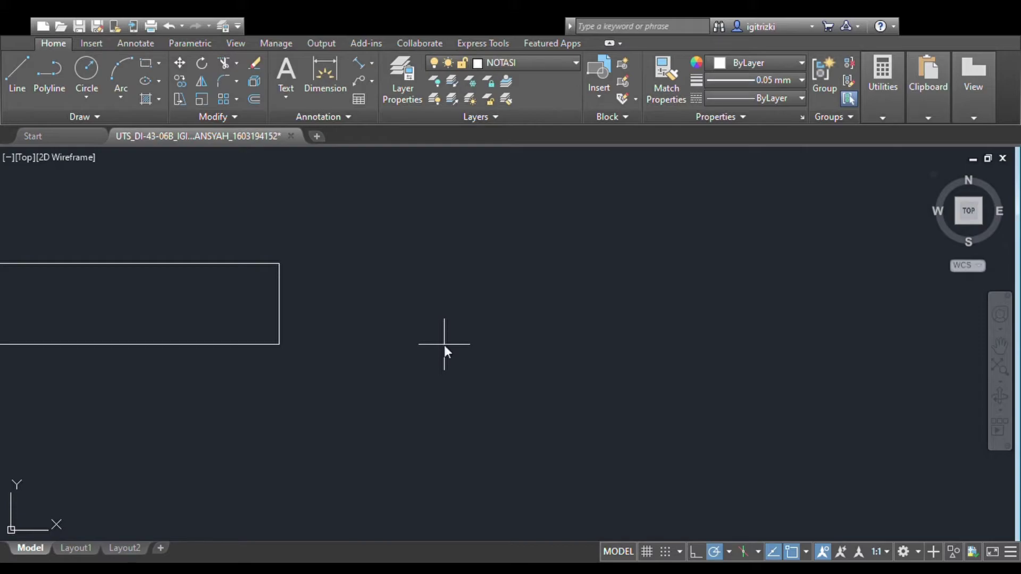
key("ctrl+z")
scroll(316, 212, "up", 4)
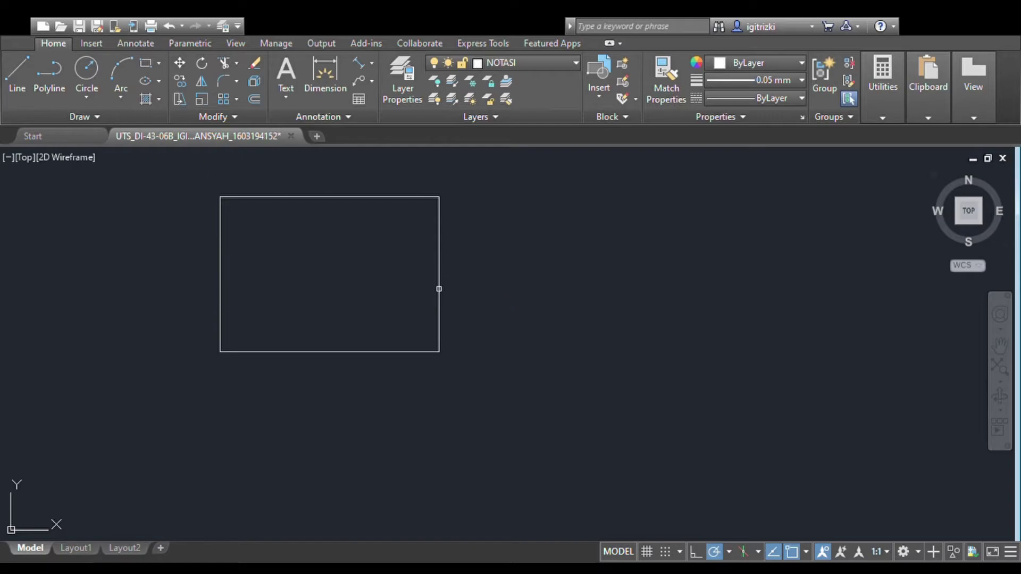
Offset the rectangle inward to create an inset inner border
left_click(439, 289)
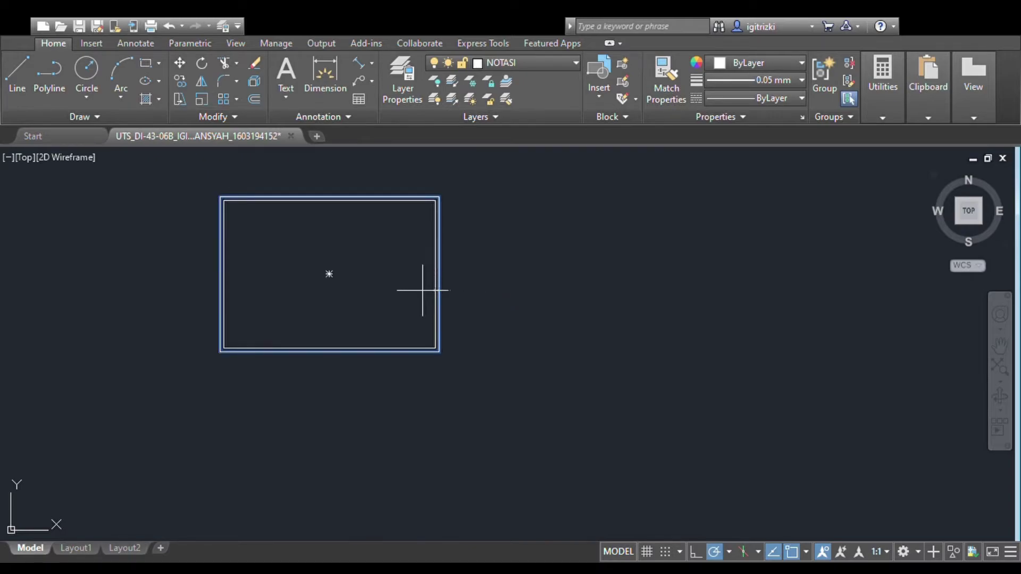
left_click(423, 291)
scroll(290, 230, "up", 2)
scroll(276, 254, "up", 2)
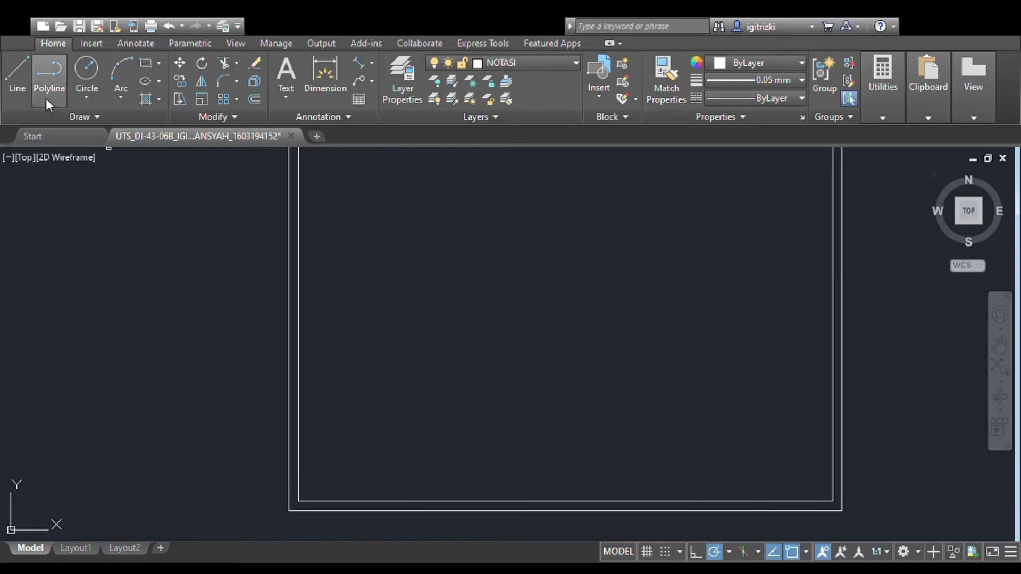
left_click(48, 104)
scroll(301, 296, "down", 2)
scroll(301, 297, "up", 4)
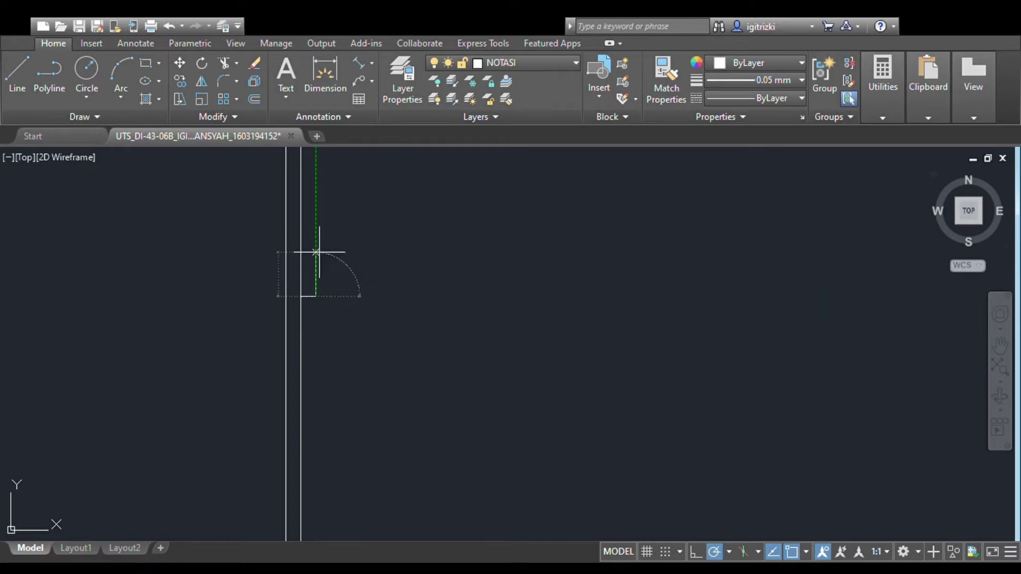
scroll(326, 251, "up", 2)
scroll(383, 299, "up", 2)
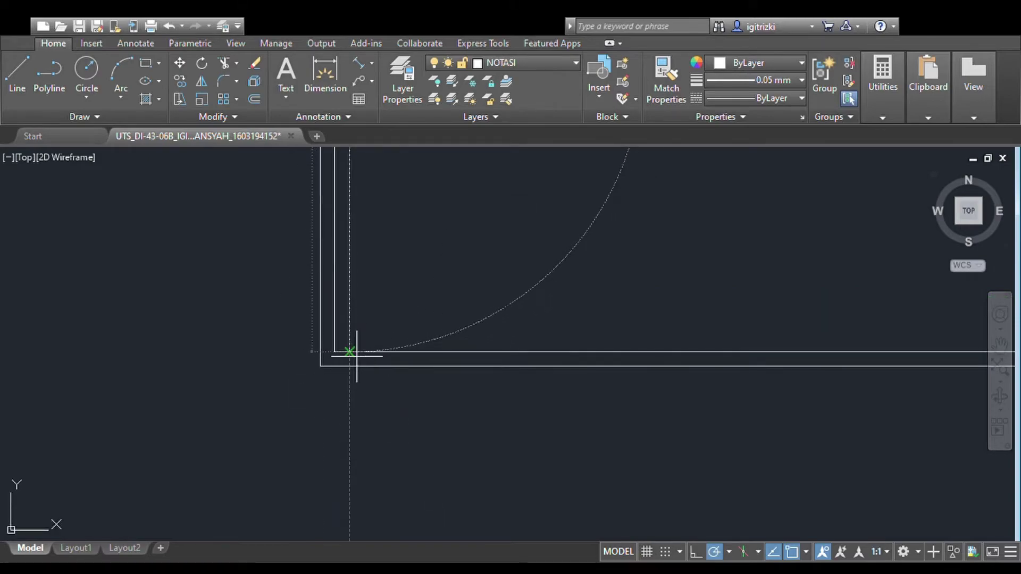
scroll(349, 352, "down", 3)
scroll(347, 347, "up", 3)
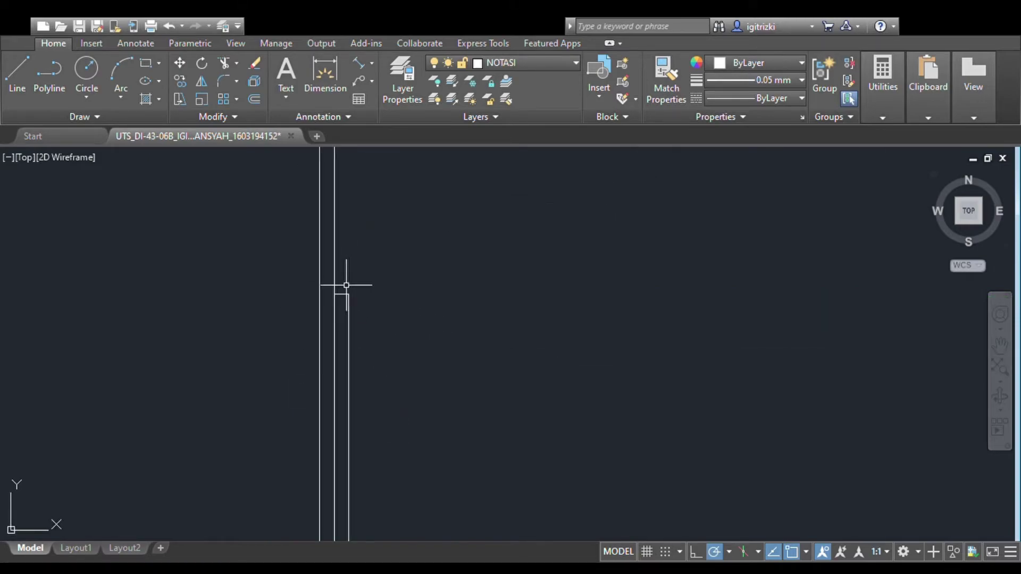
Grip-stretch the inner left edge line to the outline's top and bottom corners
left_click(349, 319)
scroll(351, 176, "down", 3)
scroll(331, 239, "up", 4)
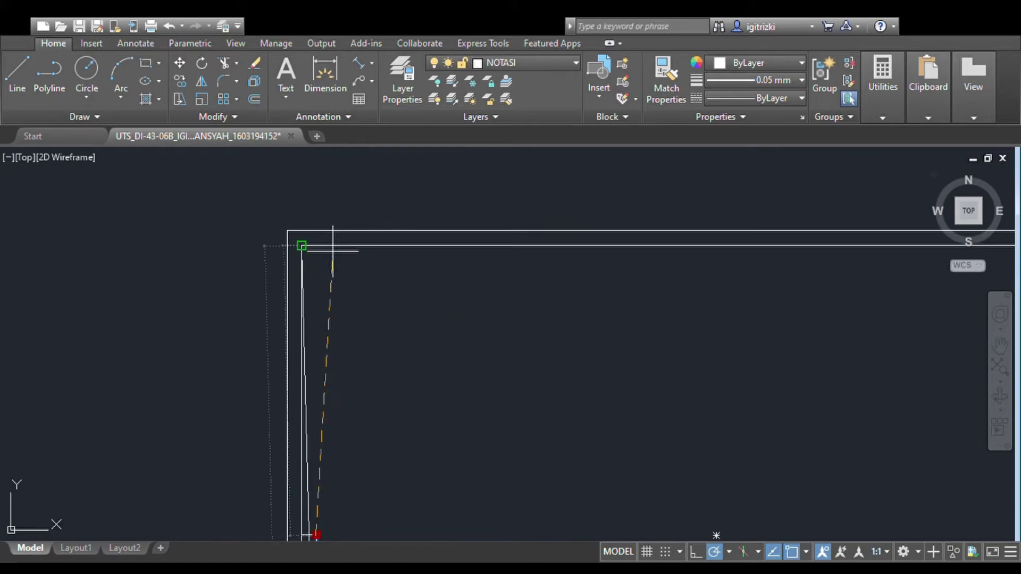
left_click(316, 245)
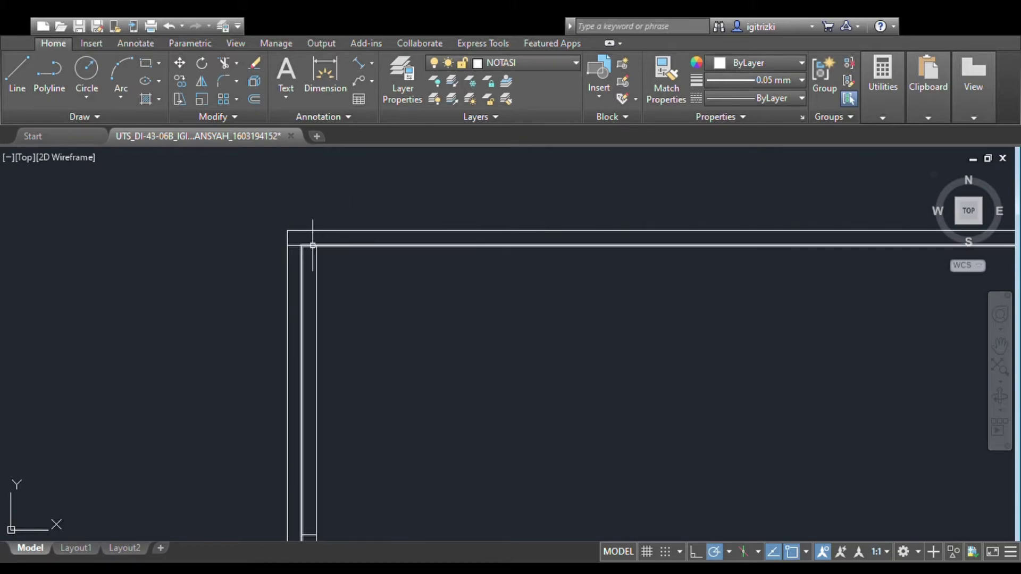
left_click(301, 250)
key("Escape")
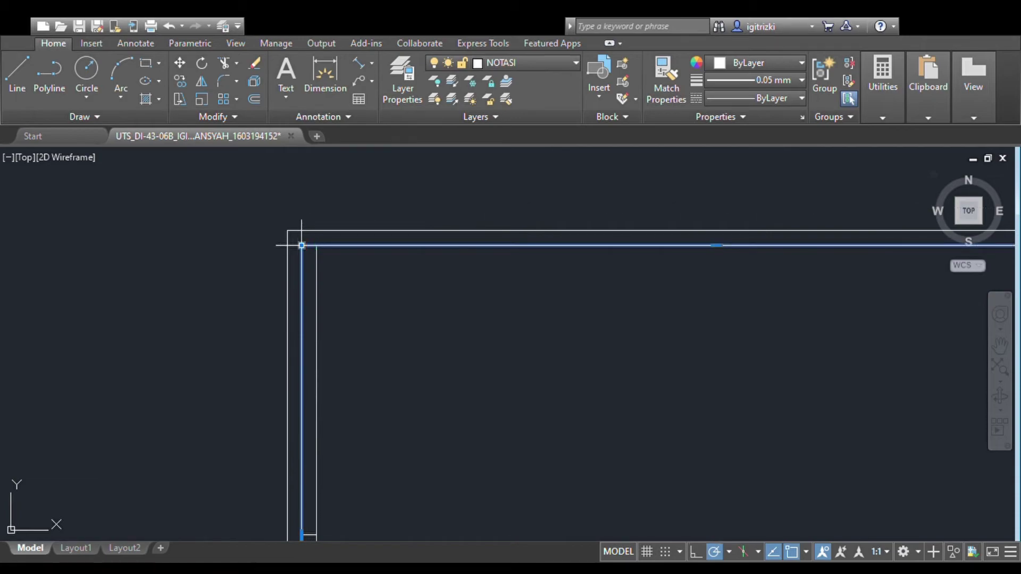
left_click(317, 246)
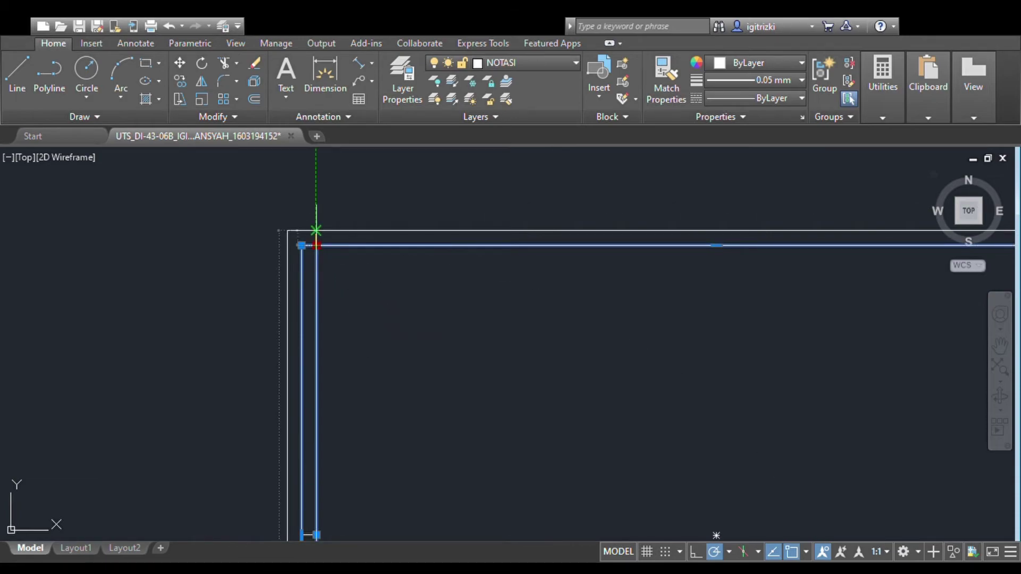
scroll(316, 221, "down", 3)
middle_click_drag(341, 535, 353, 432)
scroll(316, 358, "up", 4)
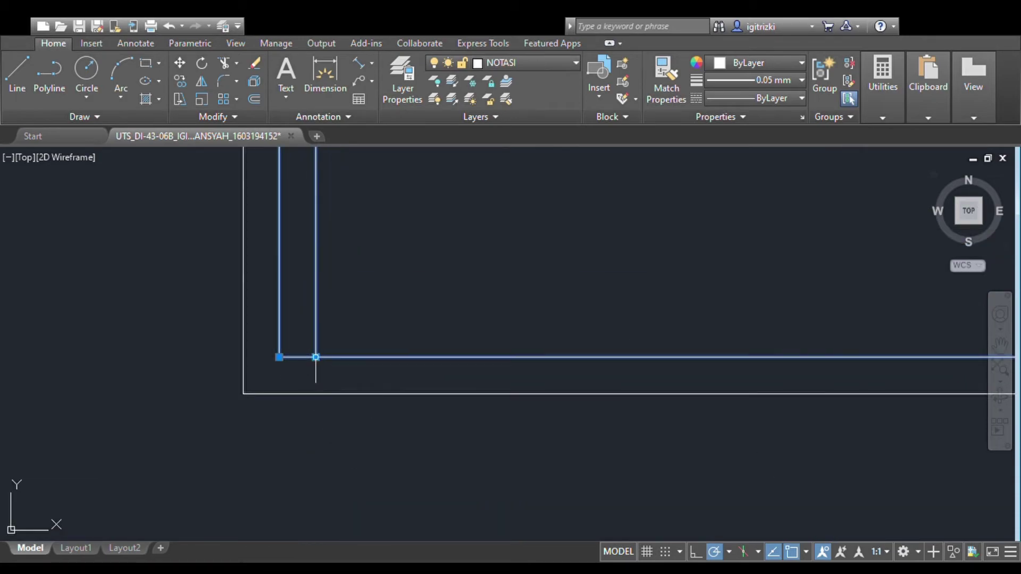
left_click(316, 405)
Trim the overhanging horizontal and vertical stubs so the border corners are clean
key("Escape")
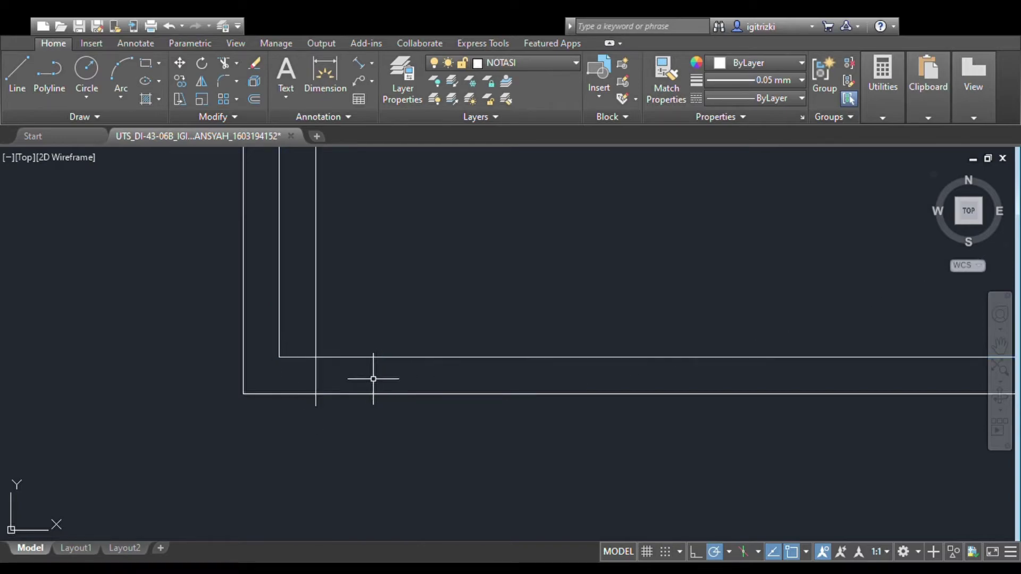
left_click(324, 381)
left_click(311, 363)
scroll(313, 319, "down", 4)
scroll(313, 342, "up", 3)
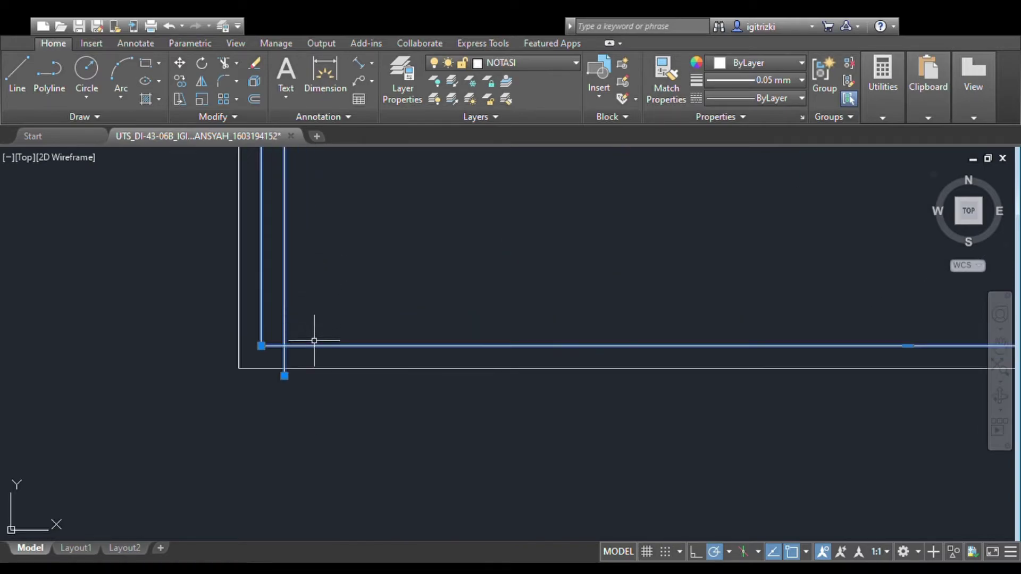
scroll(328, 331, "up", 1)
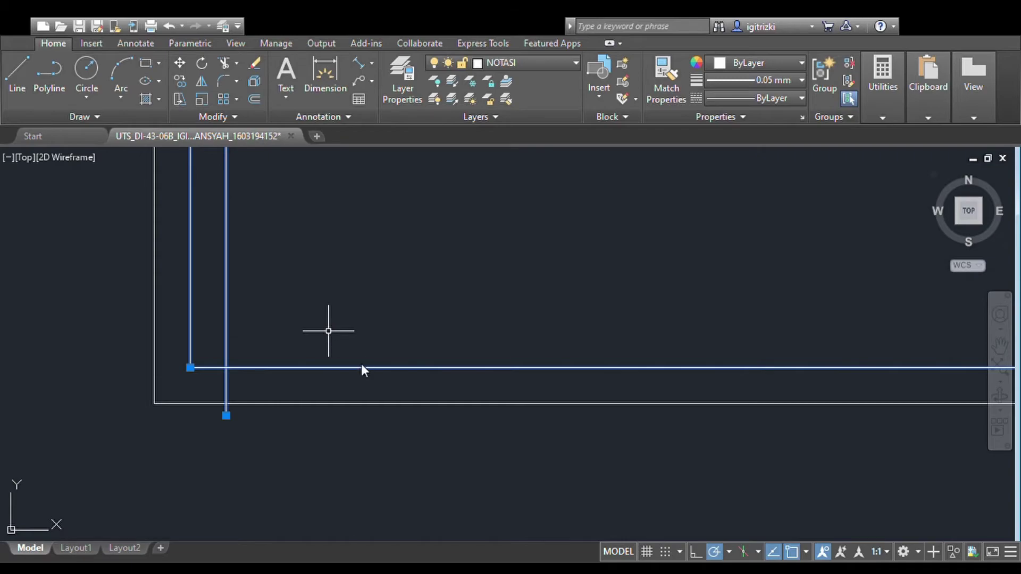
left_click(226, 384)
left_click(197, 367)
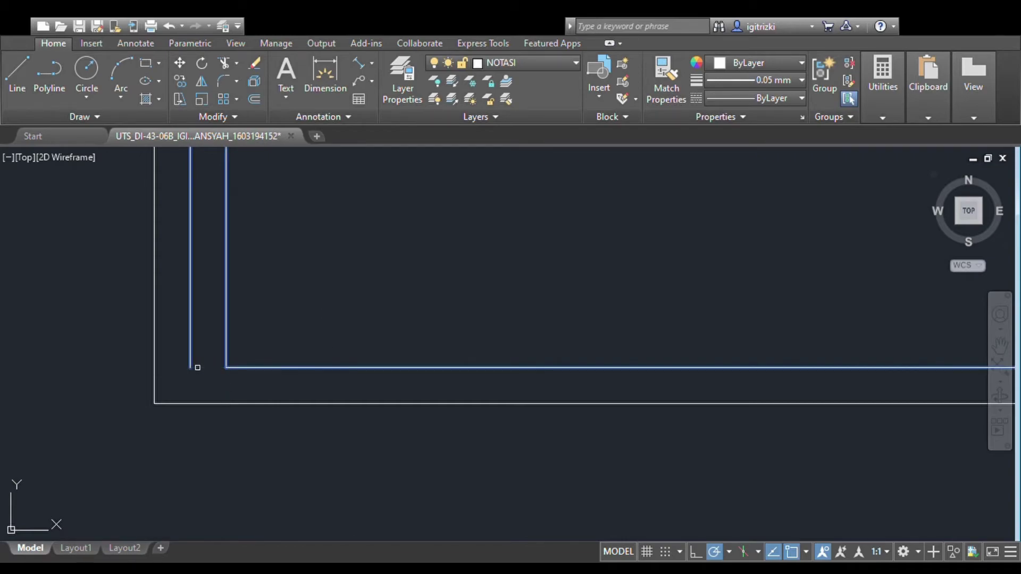
scroll(192, 357, "down", 5)
scroll(192, 309, "up", 3)
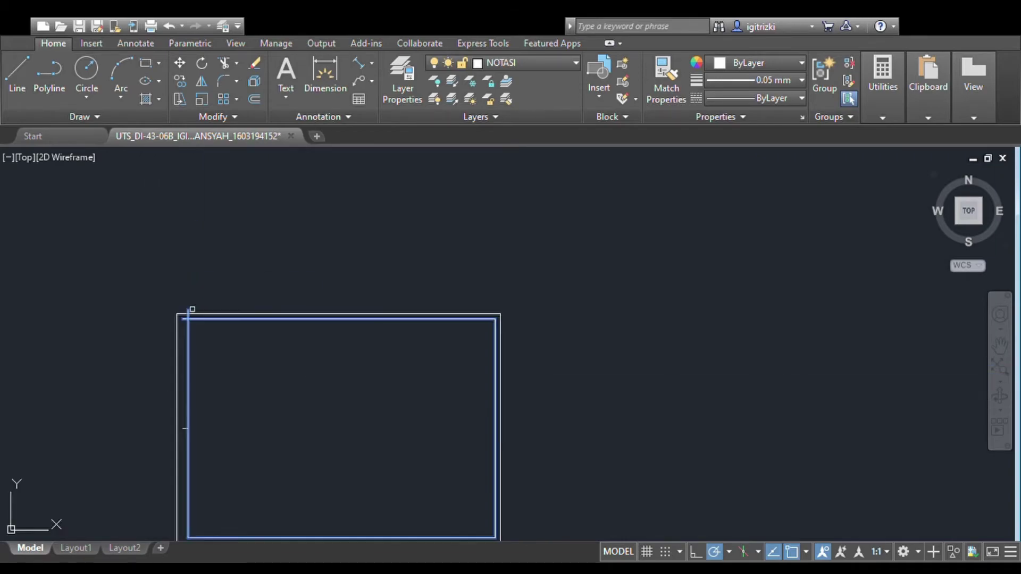
scroll(287, 314, "up", 3)
left_click(316, 313)
left_click(296, 327)
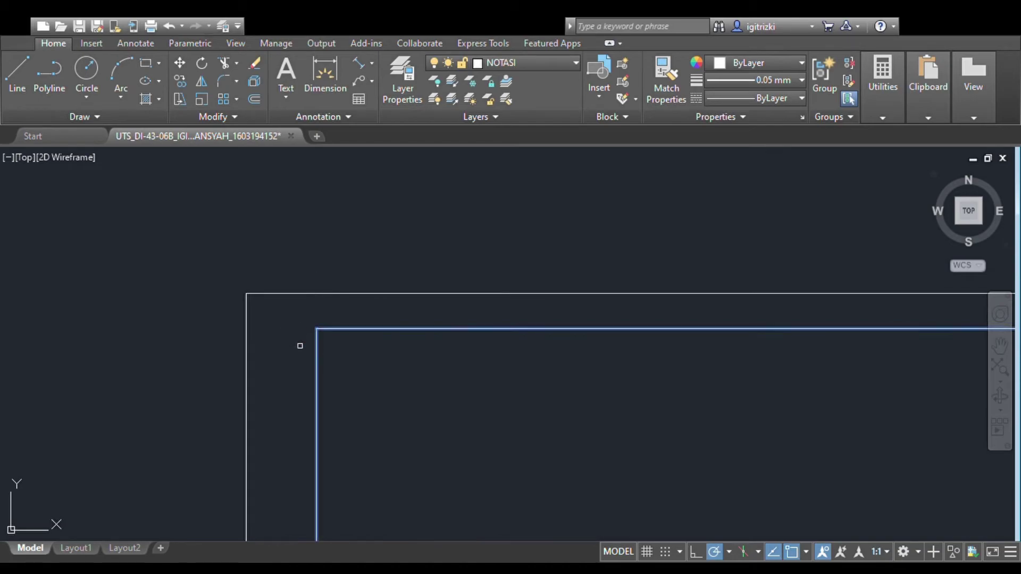
Draw a horizontal line from corner to corner to split off a bottom title strip
key("Escape")
scroll(344, 386, "down", 5)
scroll(391, 458, "up", 4)
scroll(253, 317, "up", 7)
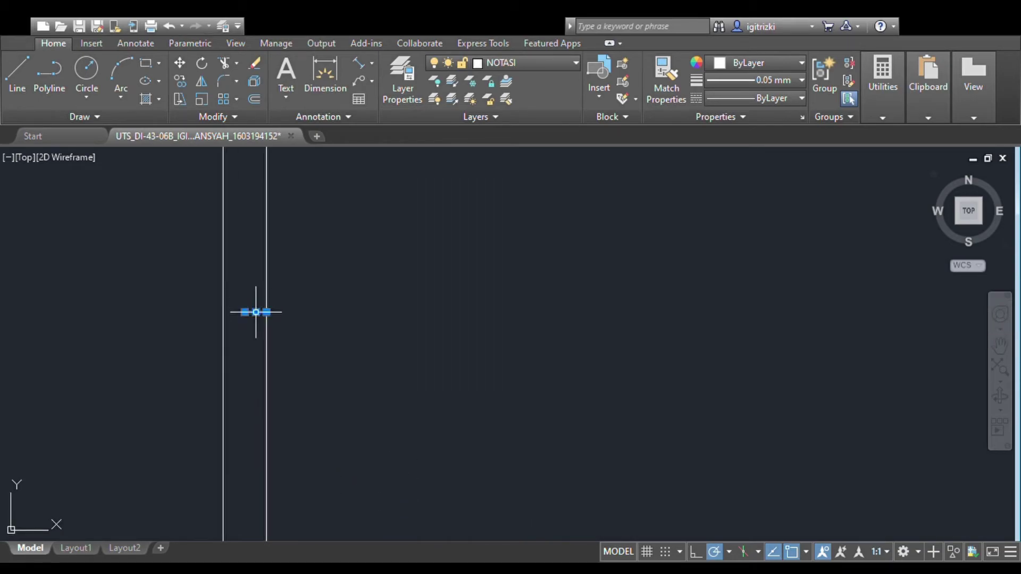
scroll(255, 313, "down", 7)
scroll(296, 483, "up", 6)
scroll(244, 457, "up", 1)
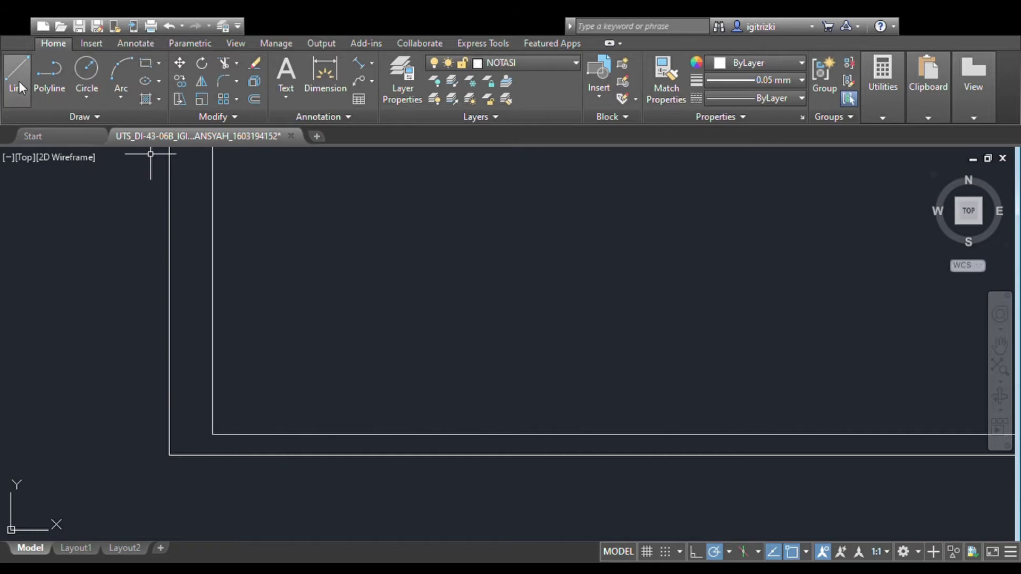
left_click(17, 75)
left_click(212, 435)
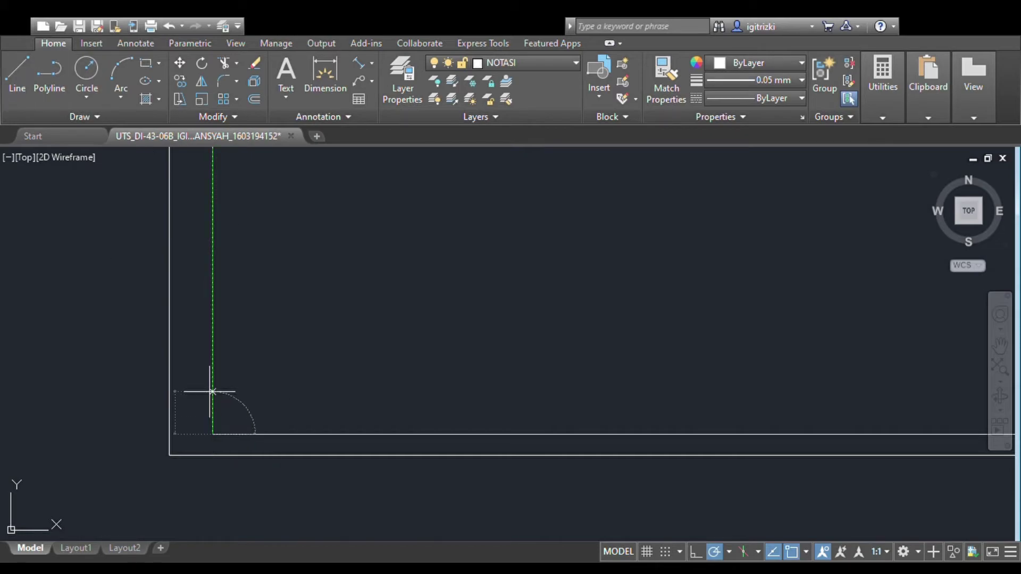
scroll(389, 354, "down", 6)
scroll(645, 353, "up", 4)
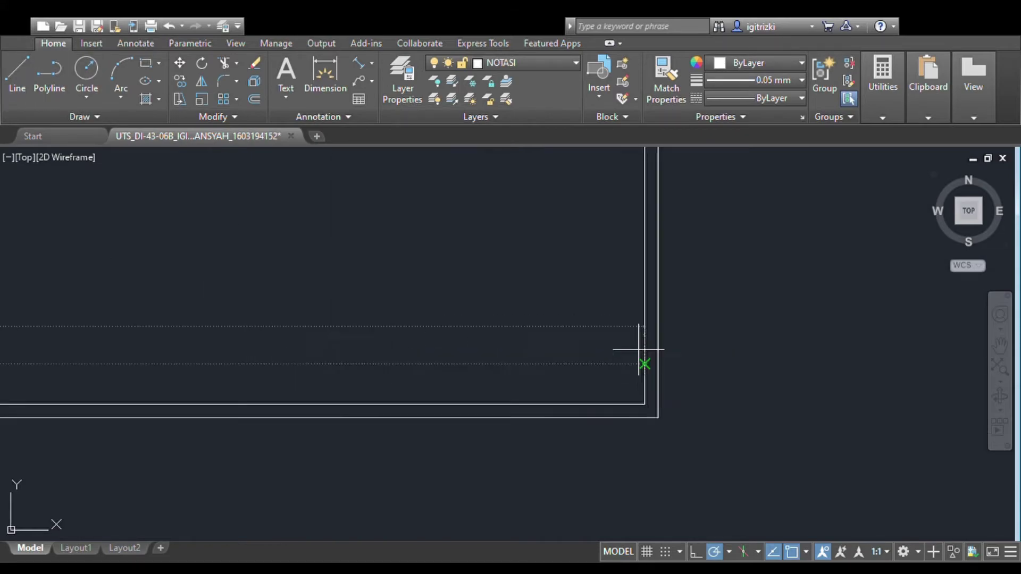
scroll(648, 365, "up", 2)
left_click(648, 372)
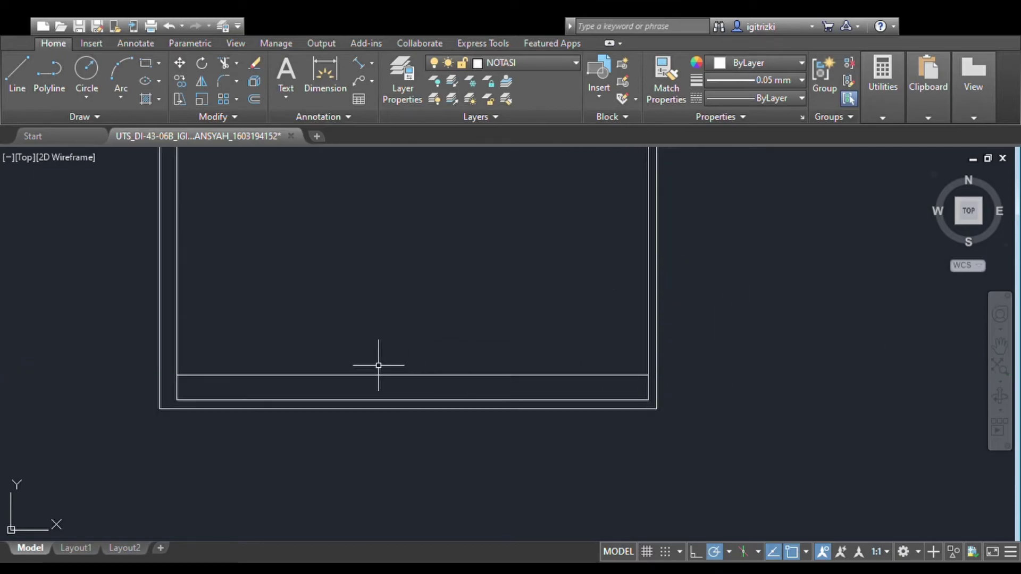
scroll(378, 365, "down", 3)
key("Escape")
Window-select the frame's lines and start the Scale command (SC)
left_click(256, 217)
left_click(547, 409)
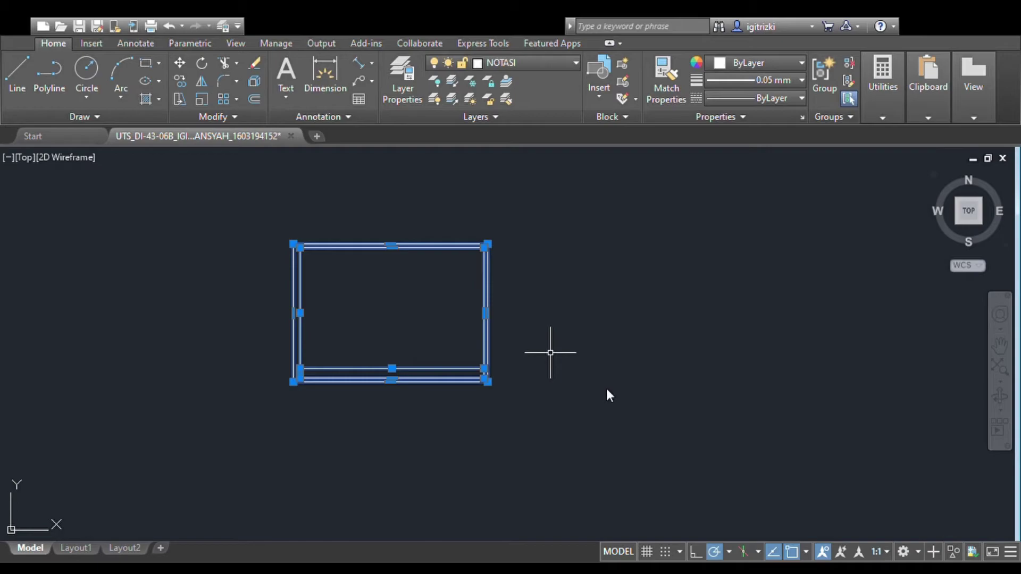
key("Escape")
scroll(492, 381, "up", 5)
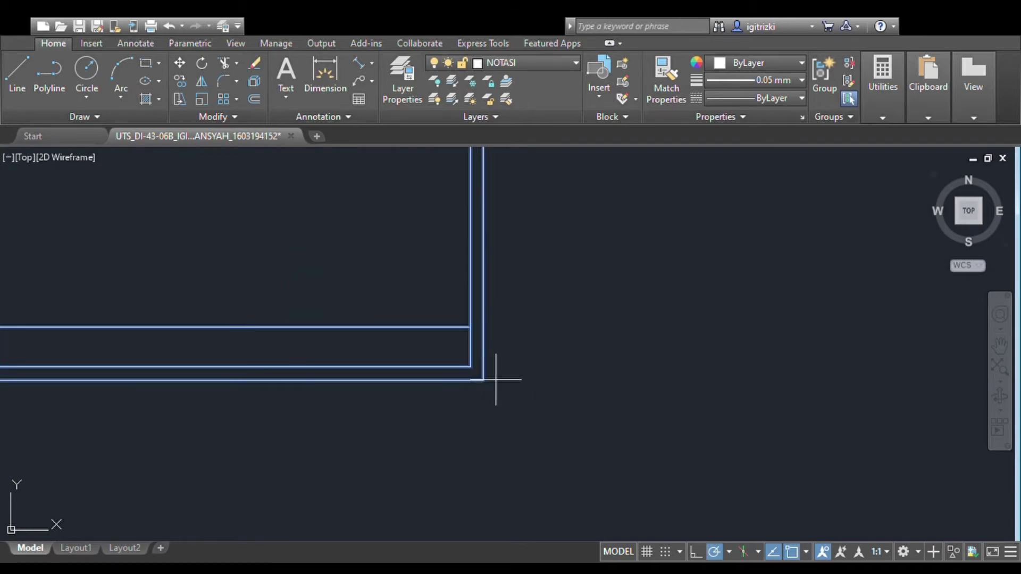
type("sc")
key("Return")
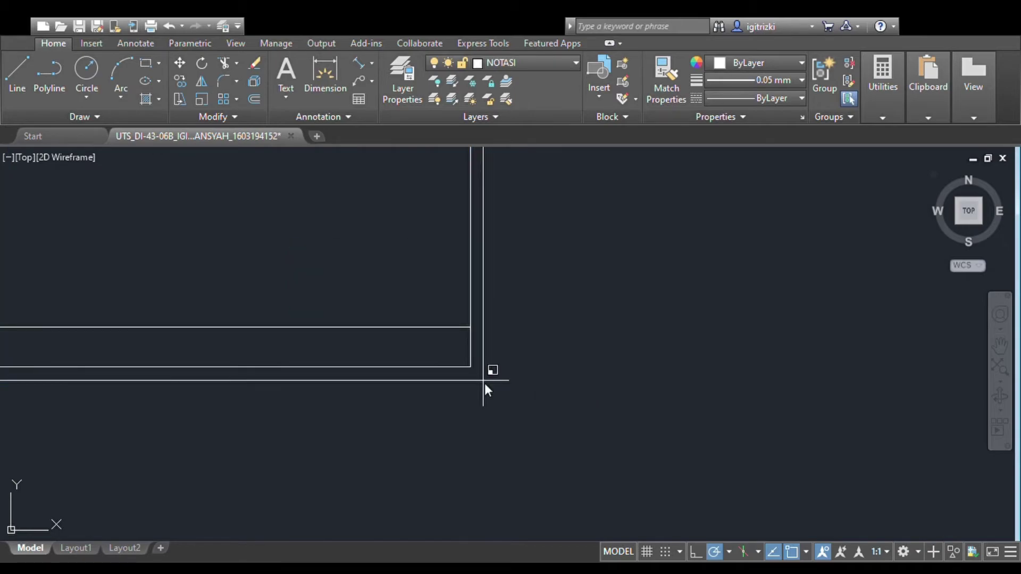
scroll(481, 381, "down", 3)
Move the frame from its top-left corner to a new spot, then undo that move
scroll(482, 379, "down", 4)
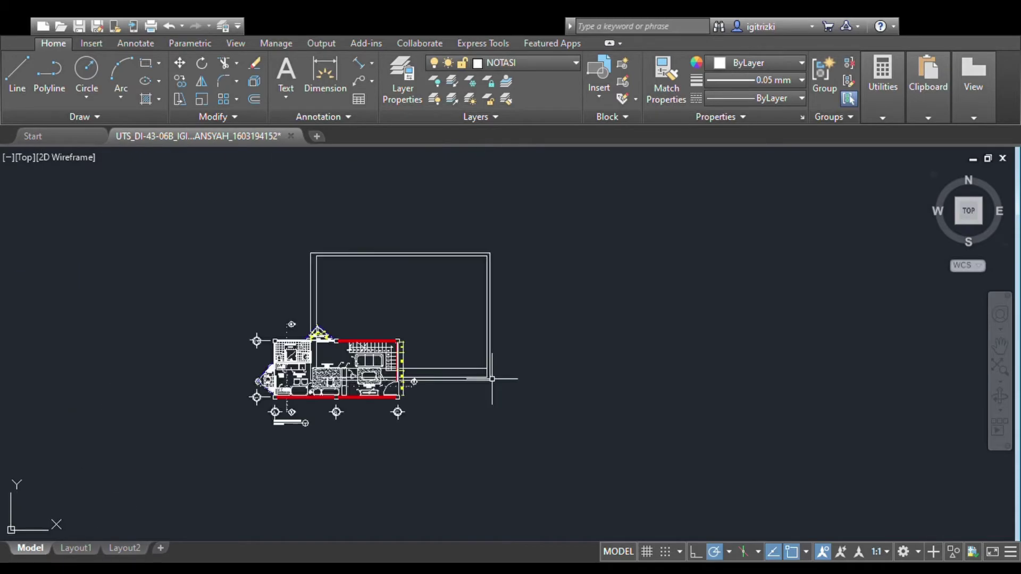
scroll(345, 266, "up", 4)
left_click(258, 233)
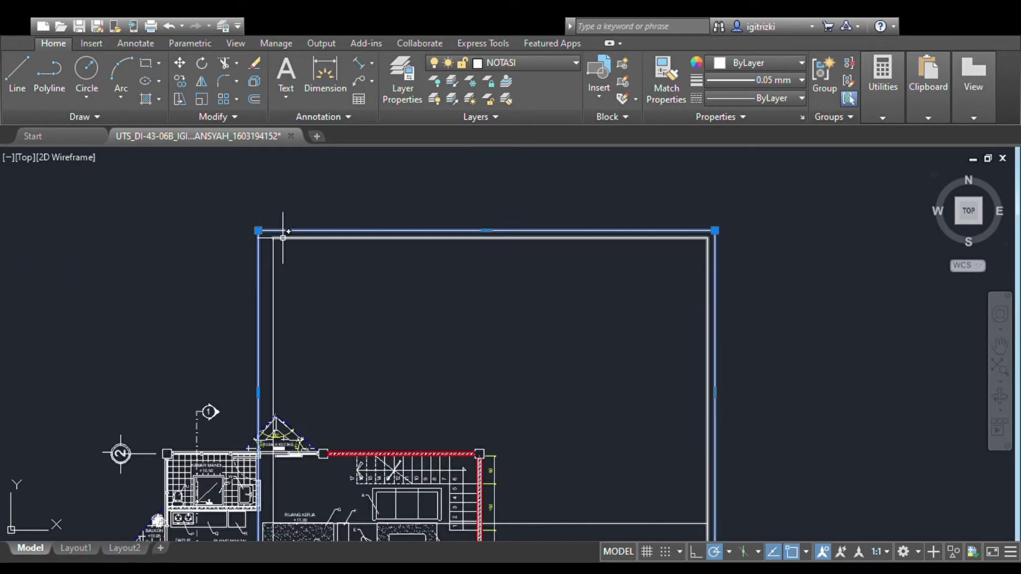
scroll(597, 417, "down", 6)
scroll(556, 410, "up", 6)
scroll(555, 409, "down", 6)
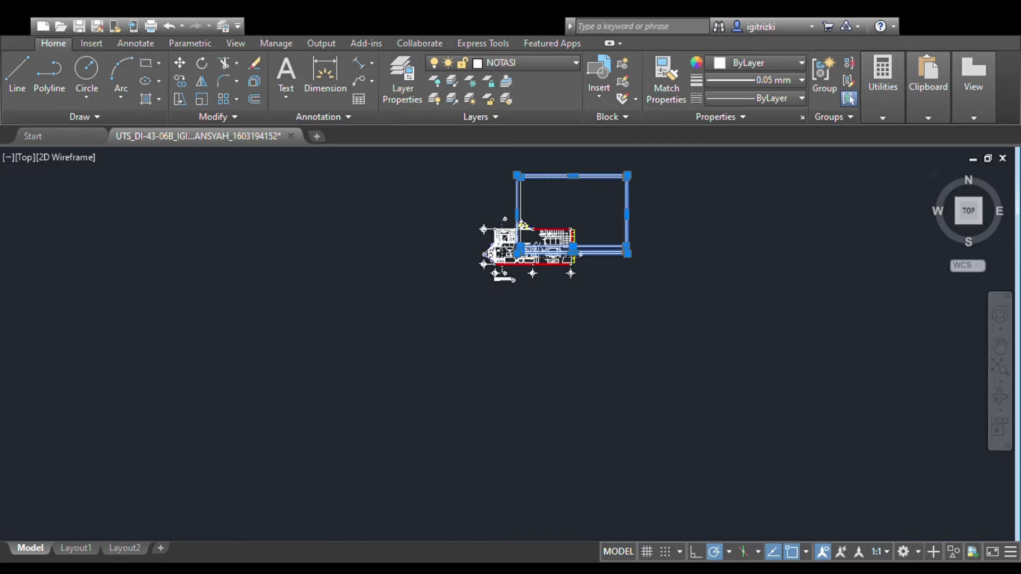
scroll(539, 387, "up", 3)
left_click(181, 64)
left_click(471, 190)
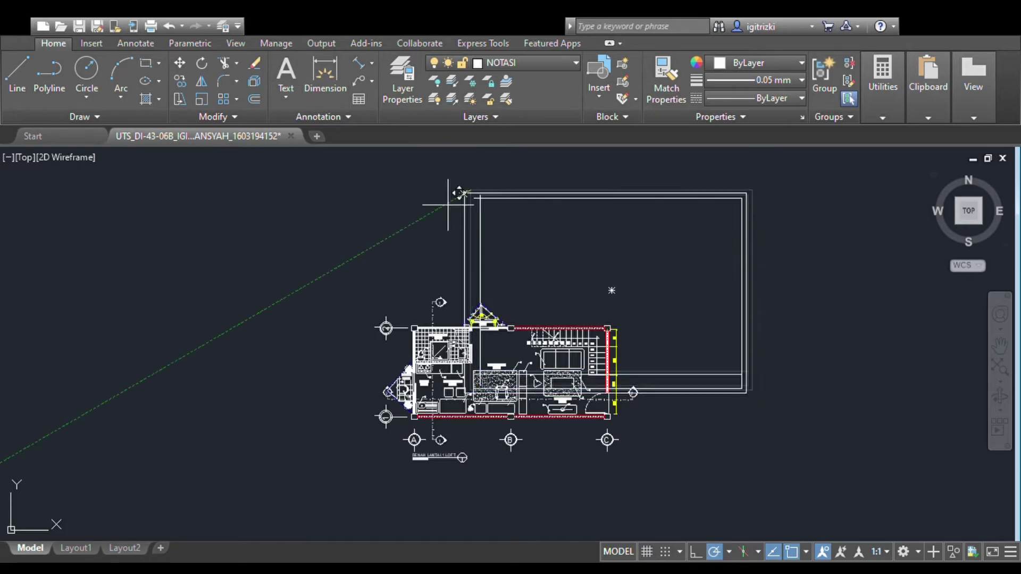
left_click(359, 287)
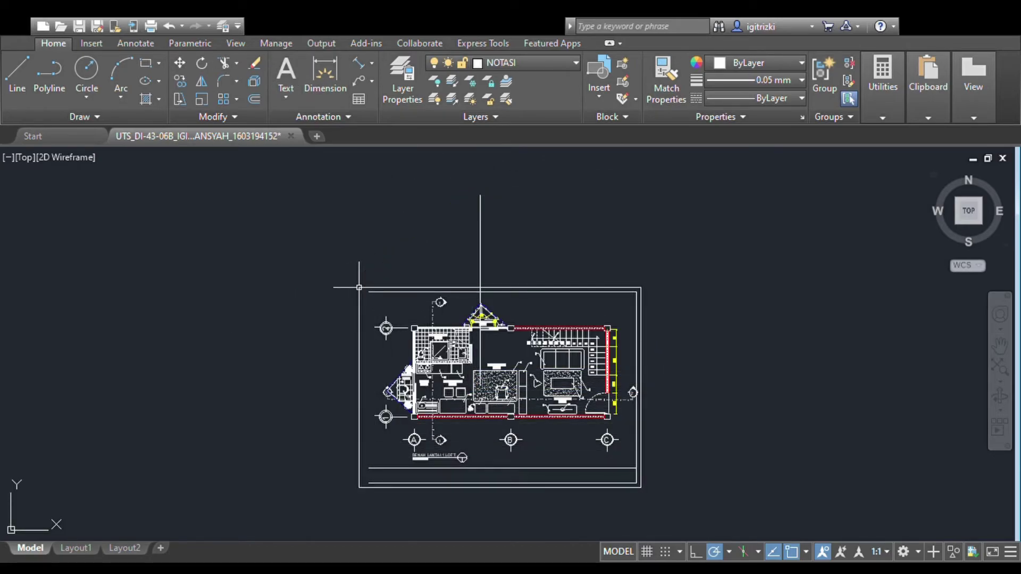
key("ctrl+z")
Reselect the frame and move it by its top-left corner to enclose the floor plan
left_click(504, 220)
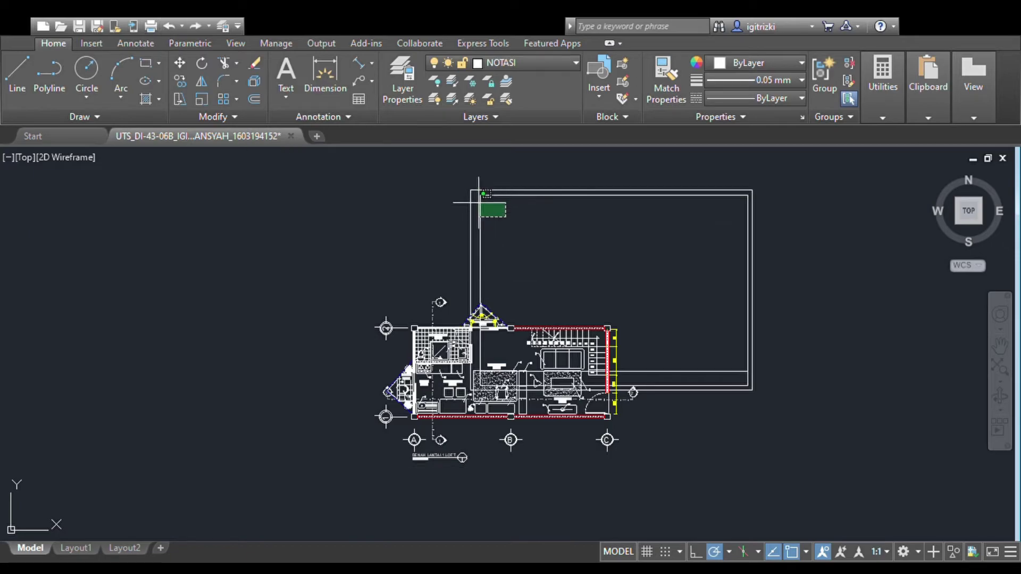
left_click(458, 184)
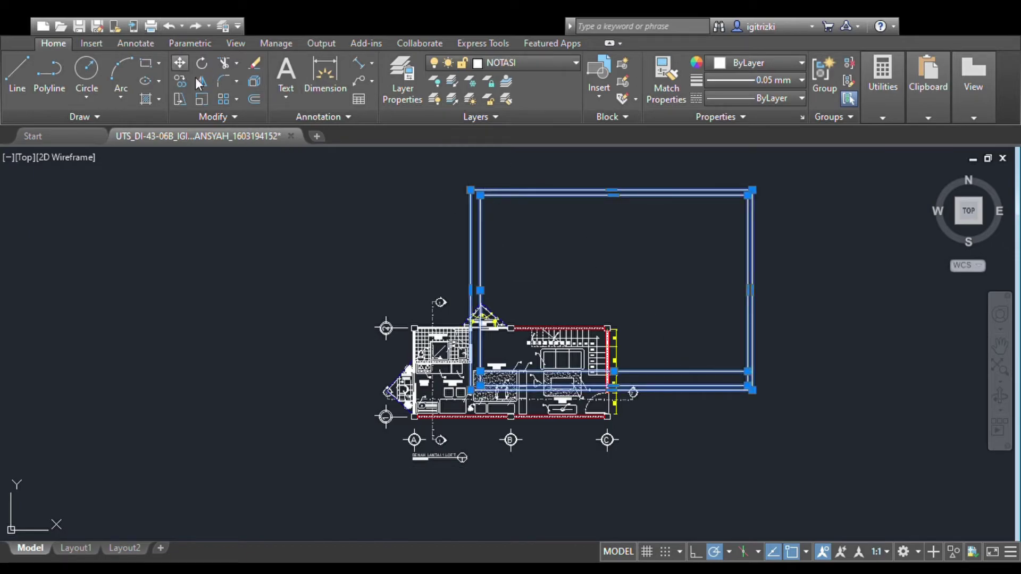
left_click(179, 63)
left_click(472, 191)
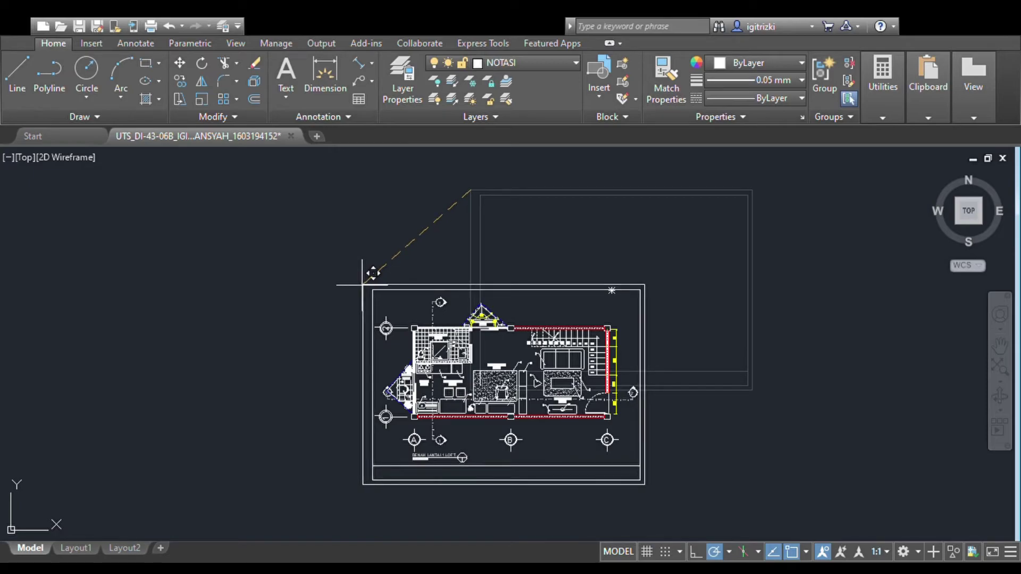
left_click(362, 285)
scroll(529, 472, "up", 2)
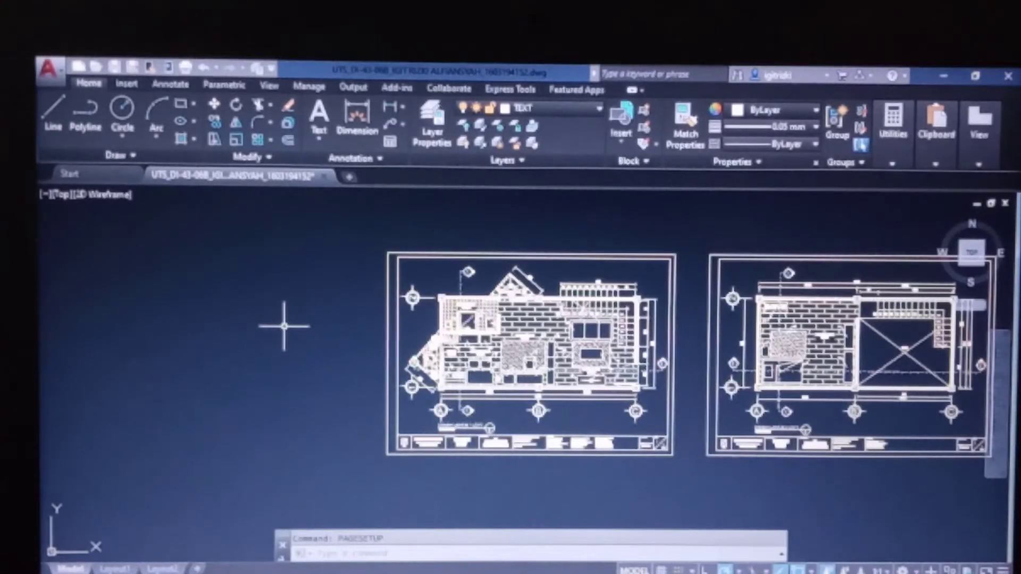
Run PAGESETUP from the command-line suggestions to open the Page Setup Manager
type("PAGESETUP")
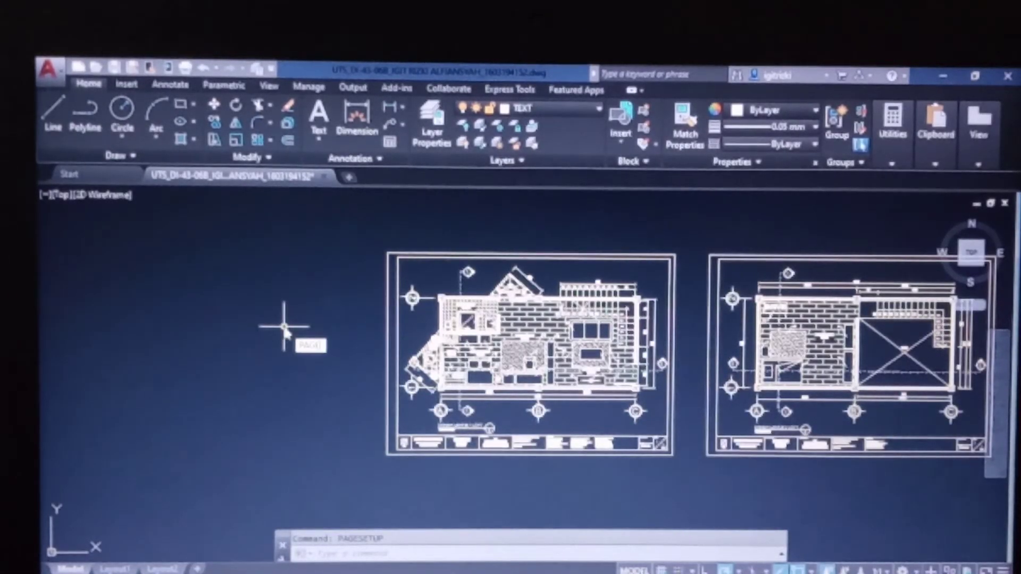
key("Down")
key("Up")
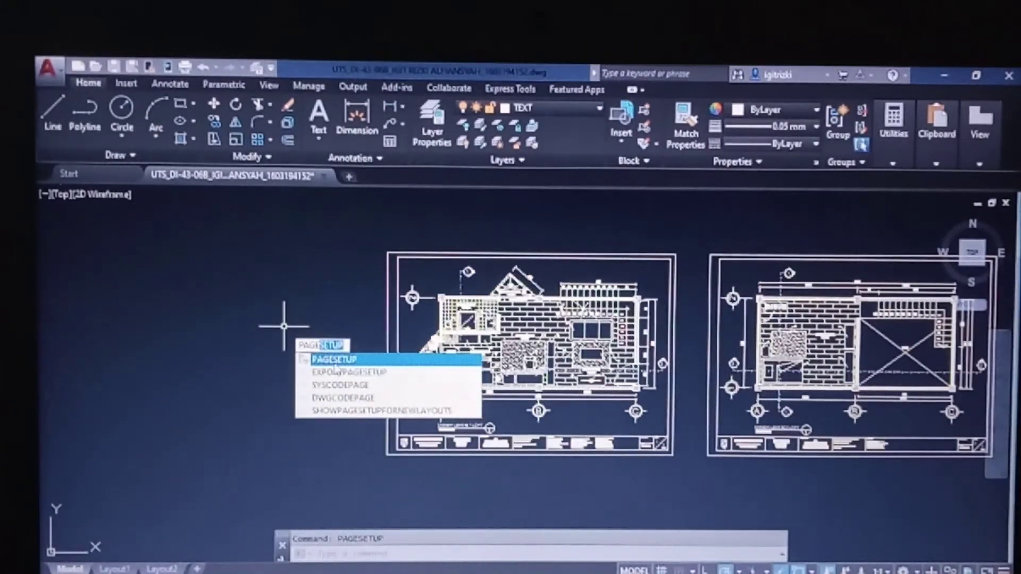
key("Return")
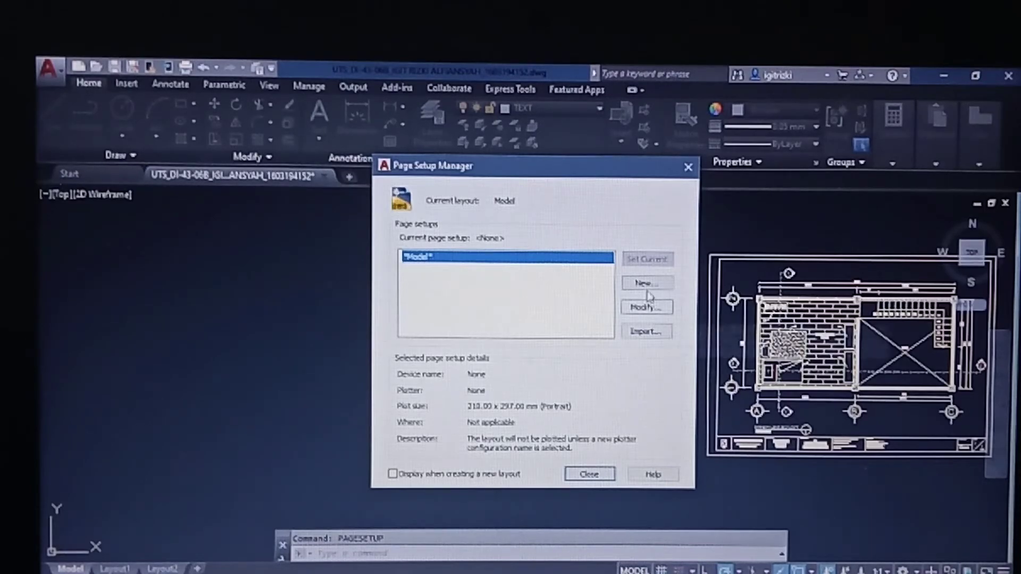
Create a new page setup named 'KERTAS A2'
left_click(645, 283)
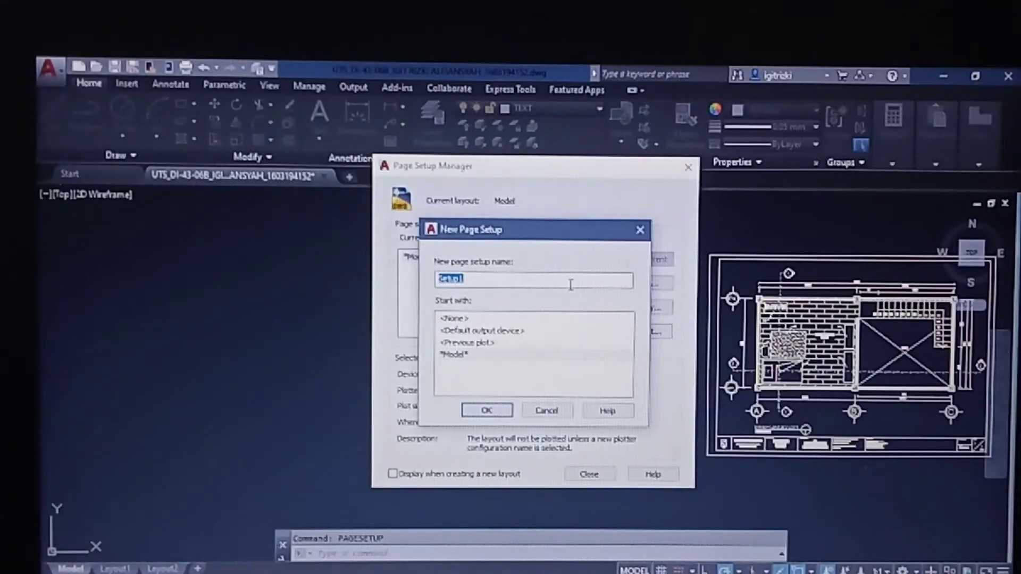
type("KERTA")
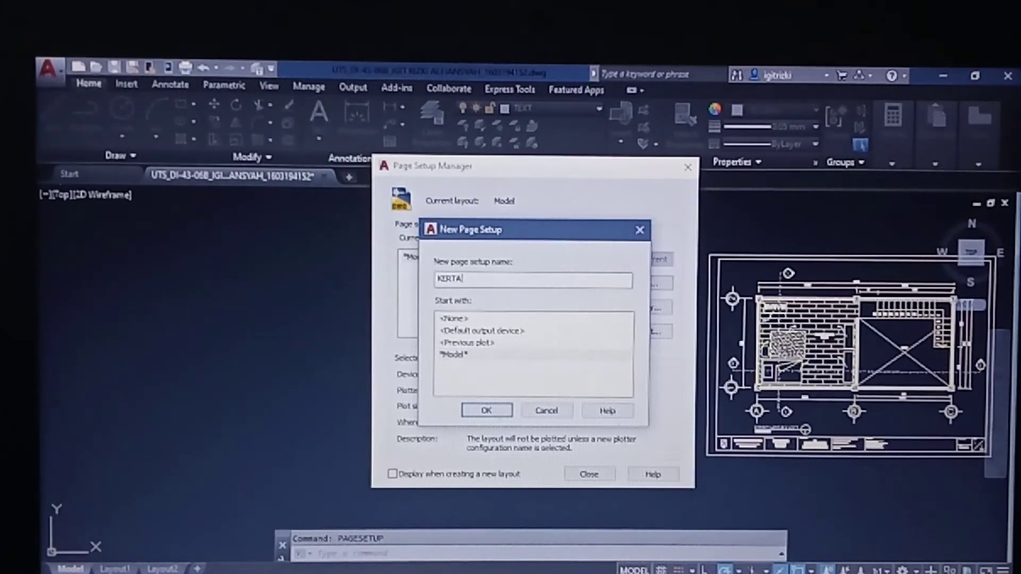
type("S A2")
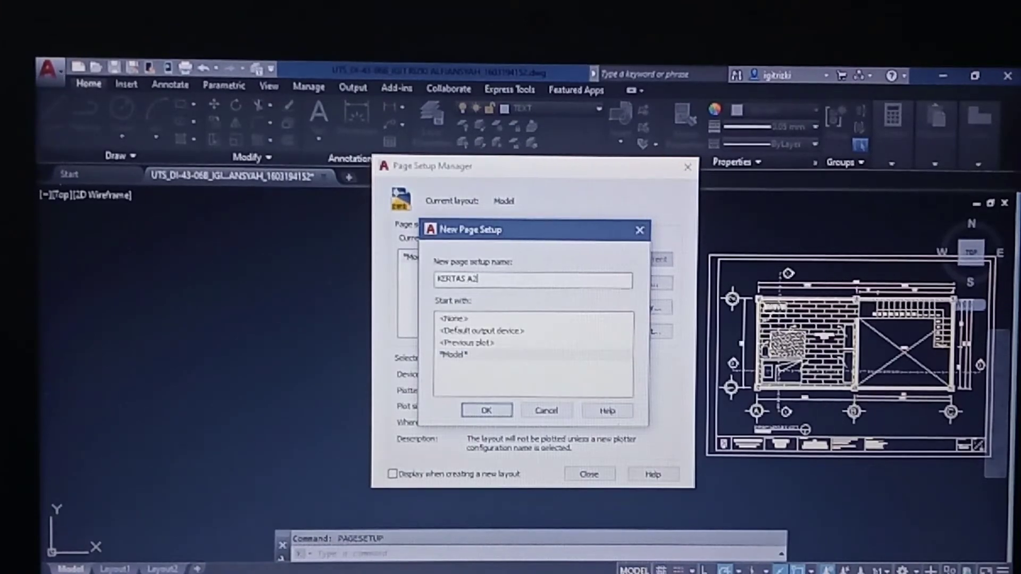
left_click(485, 410)
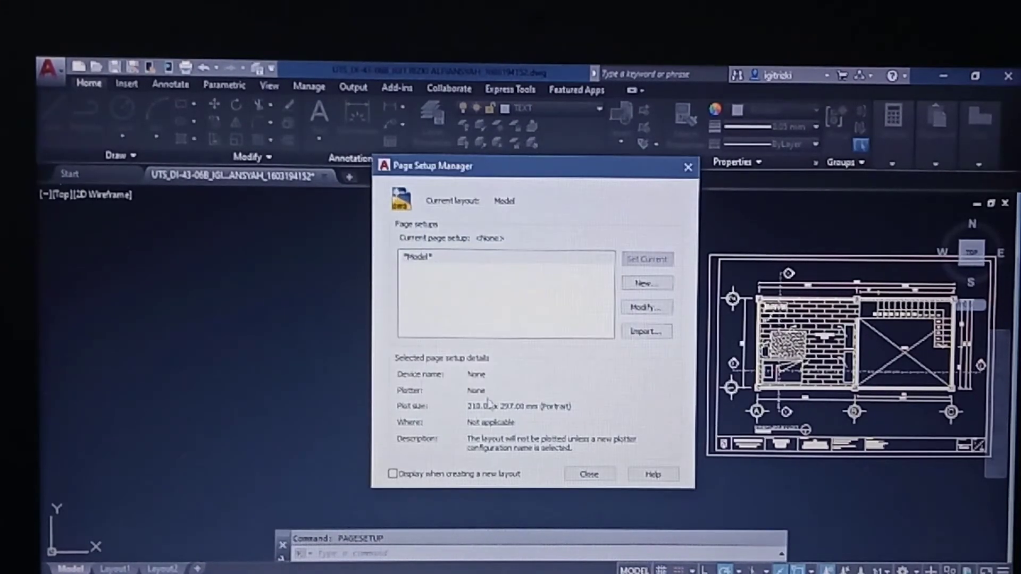
Set KERTAS A2 to DWG To PDF.pc3, ISO full bleed A2 (594 x 420 MM) paper, and Window plot area
left_click(485, 227)
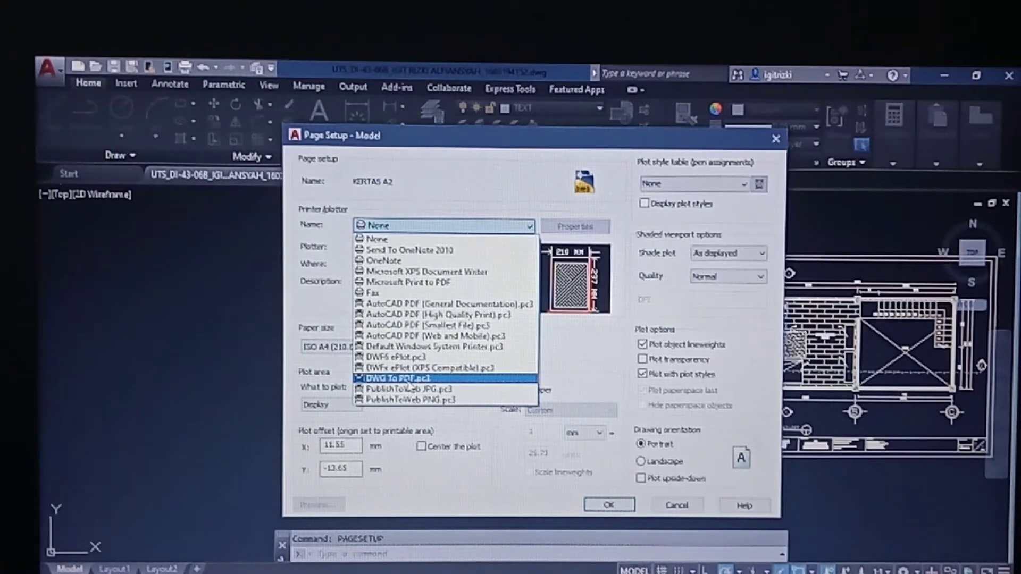
left_click(409, 379)
left_click(426, 351)
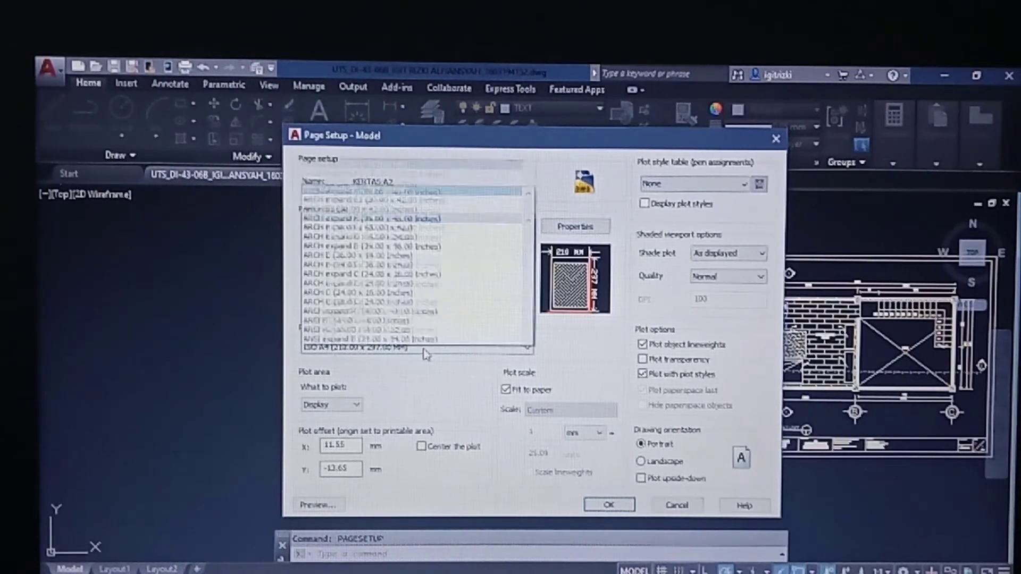
scroll(407, 261, "up", 1)
scroll(407, 261, "up", 2)
scroll(407, 259, "up", 2)
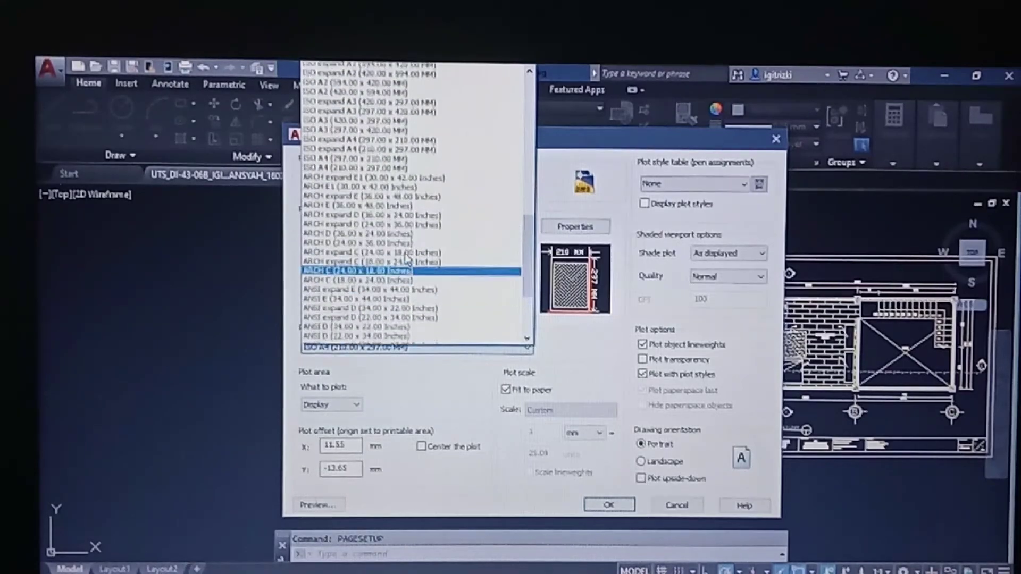
scroll(407, 259, "up", 10)
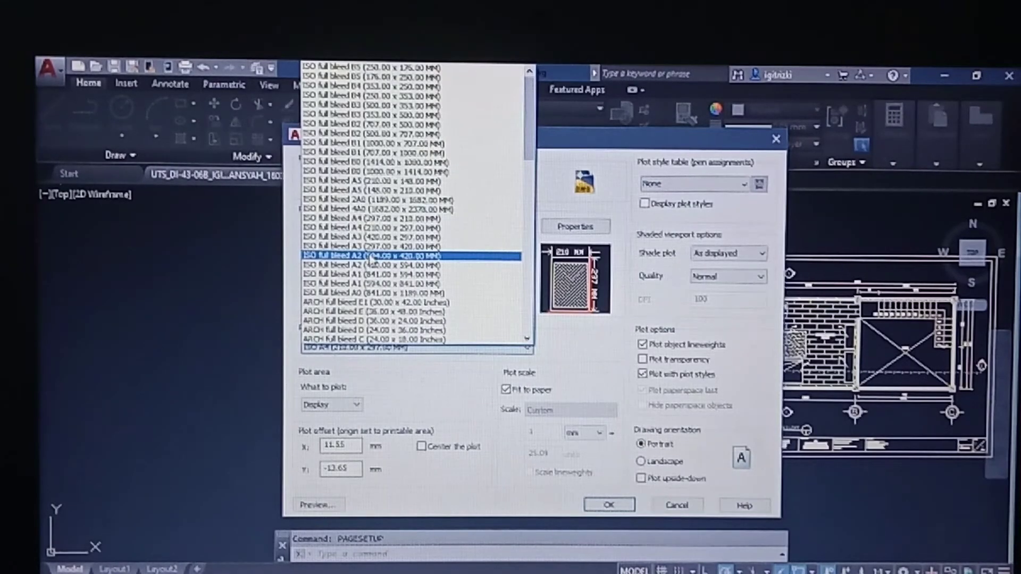
left_click(372, 257)
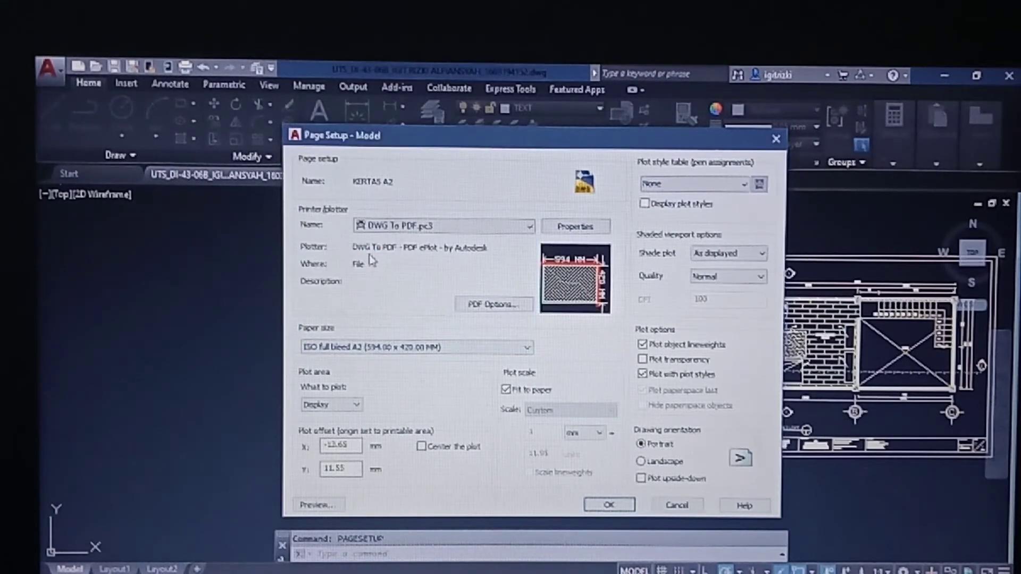
left_click(346, 407)
left_click(341, 446)
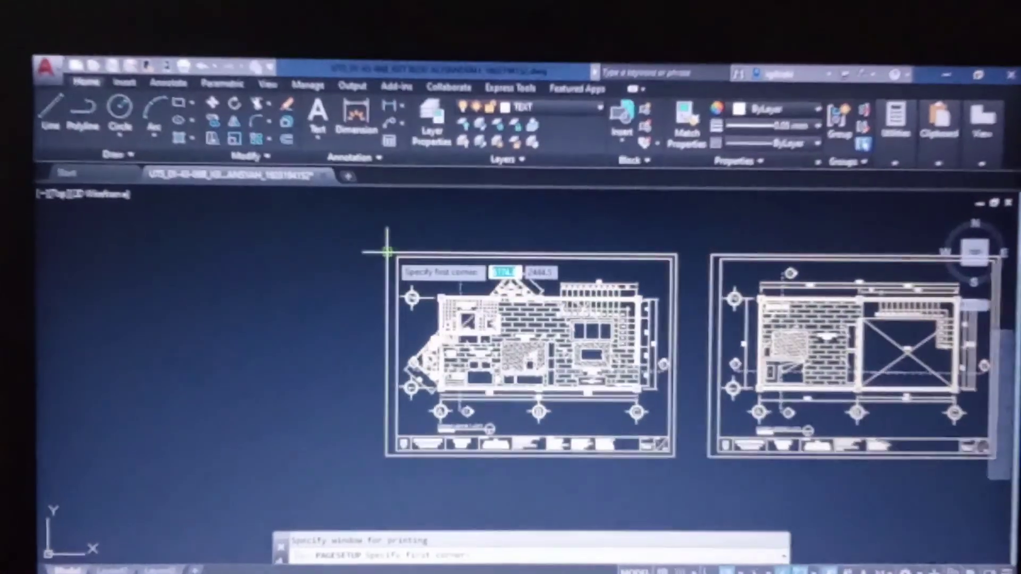
Pick the left sheet frame's top-left and lower-right corners as the plot window
left_click(387, 237)
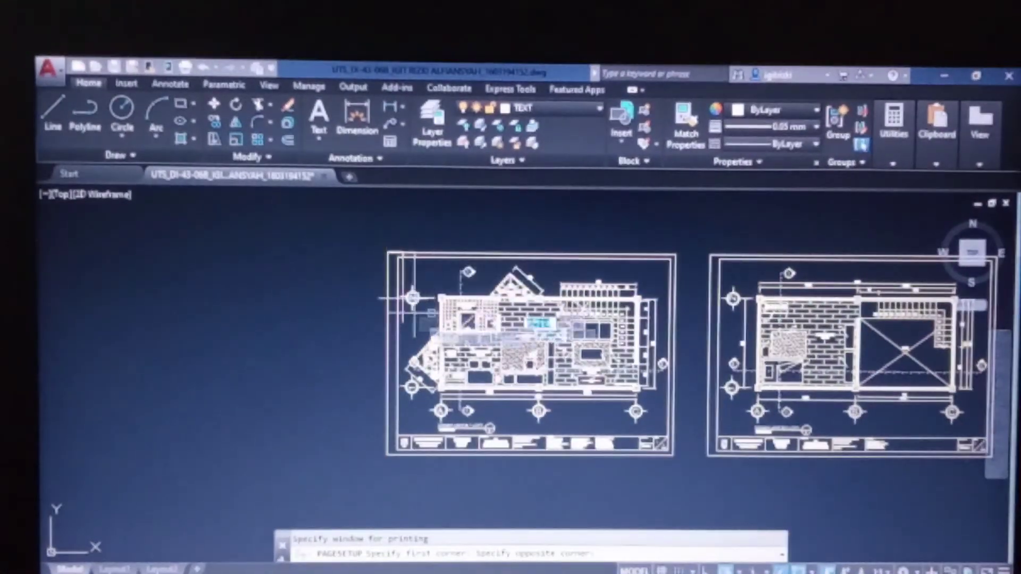
left_click(674, 457)
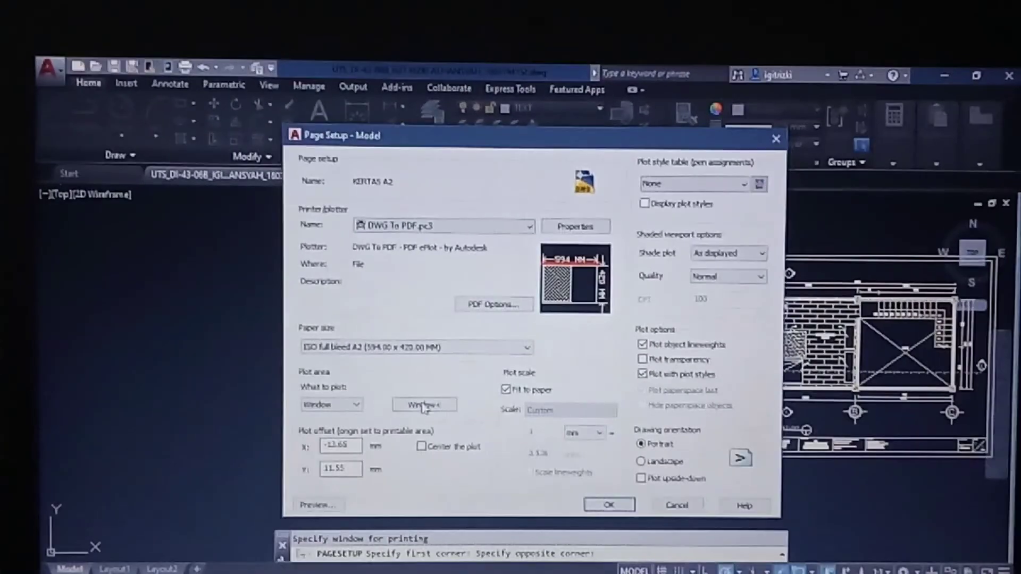
Center the plot on the paper, preview it, and save the KERTAS A2 page setup
left_click(421, 448)
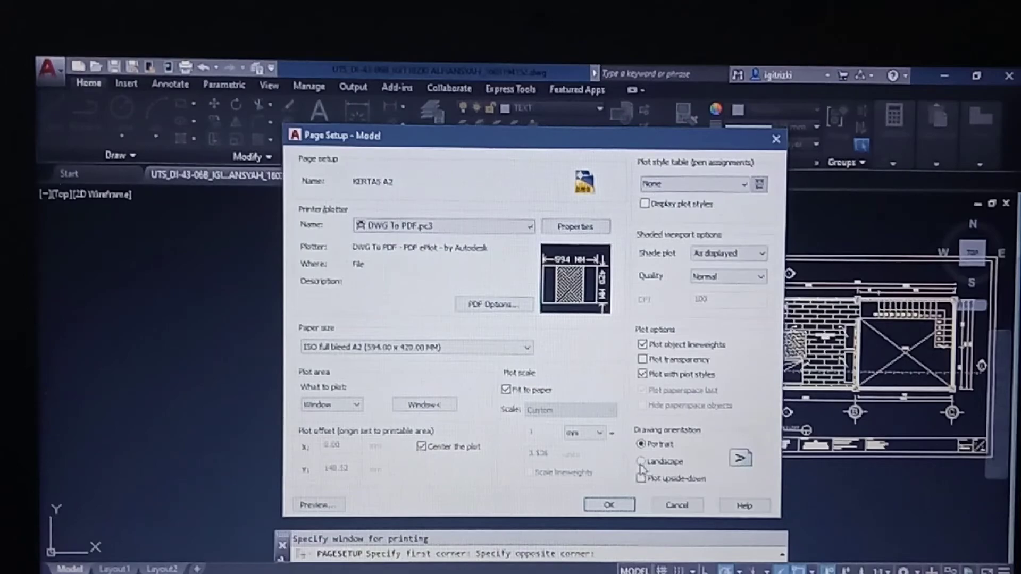
left_click(319, 505)
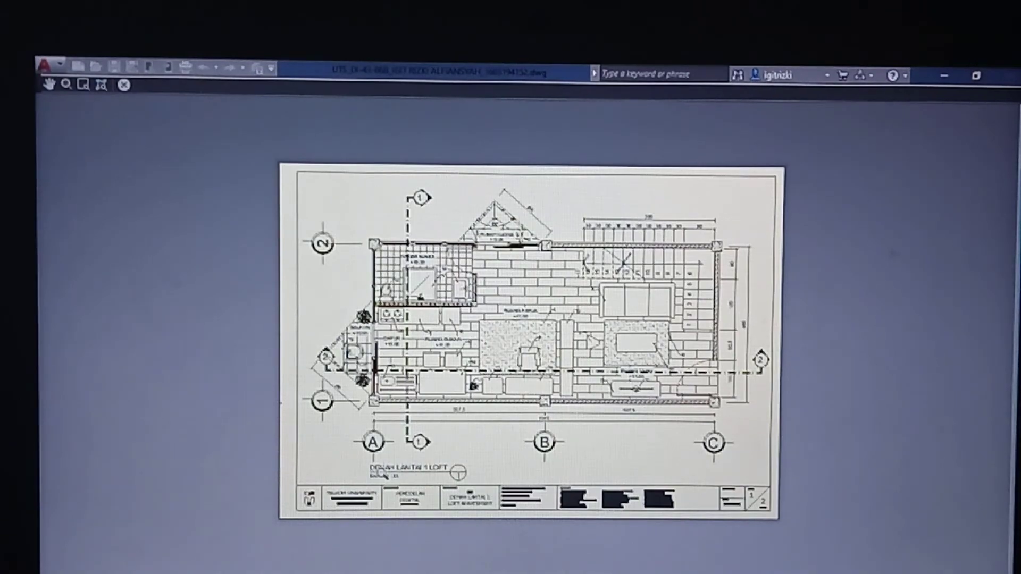
key("Escape")
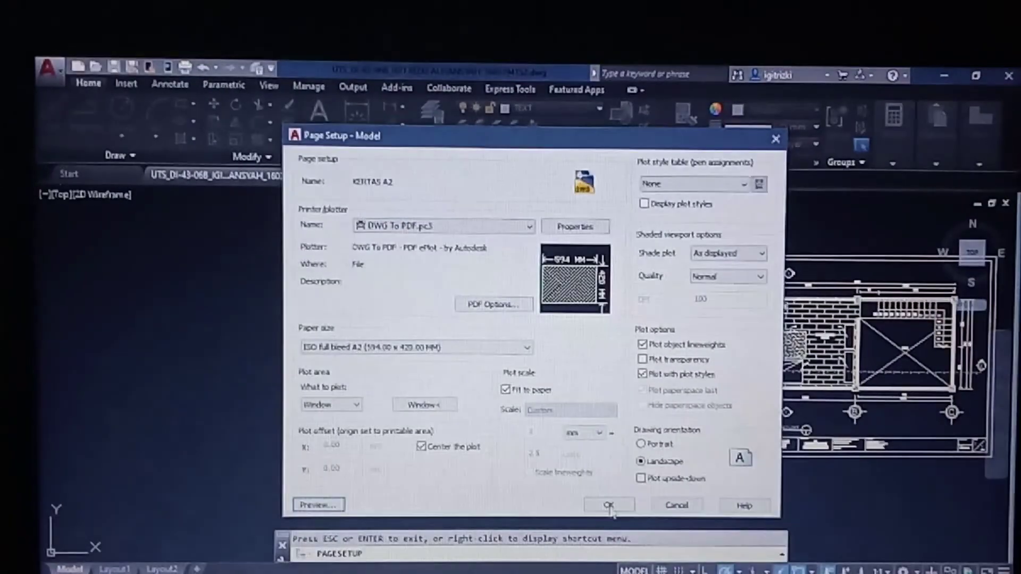
left_click(608, 504)
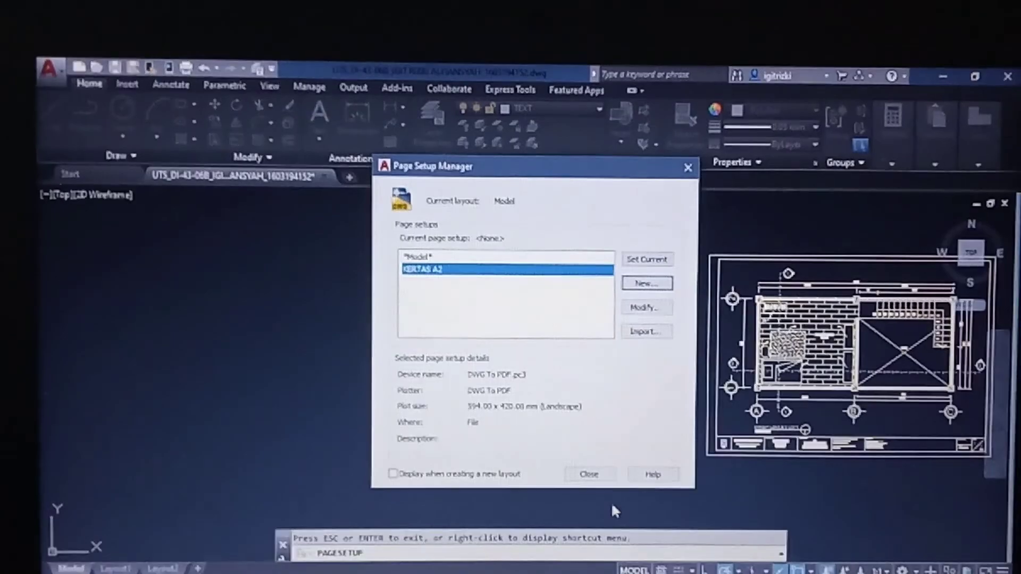
left_click(589, 474)
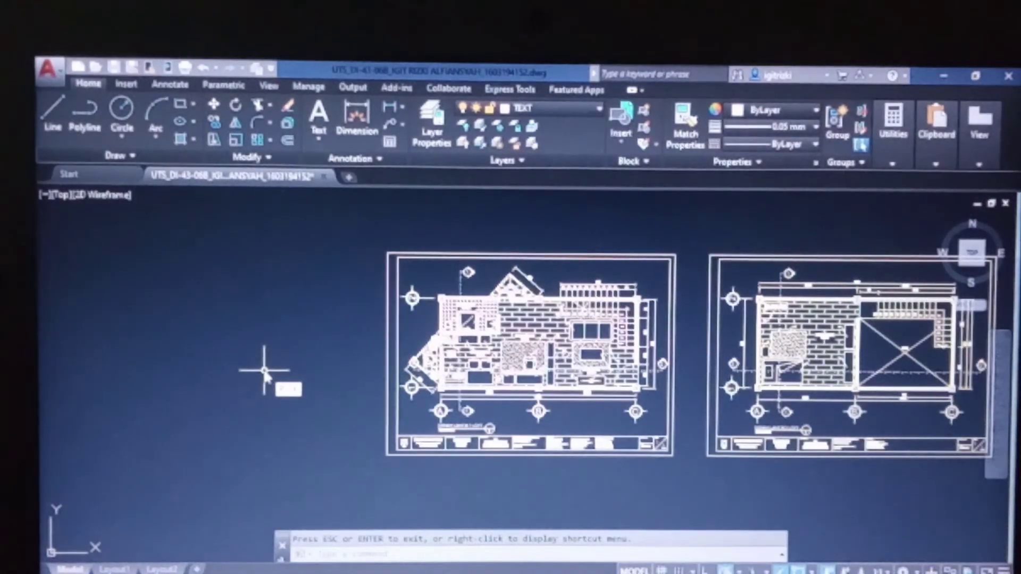
Start PLOT, apply the KERTAS A2 page setup, and send the sheet to PDF
type("plot")
key("Return")
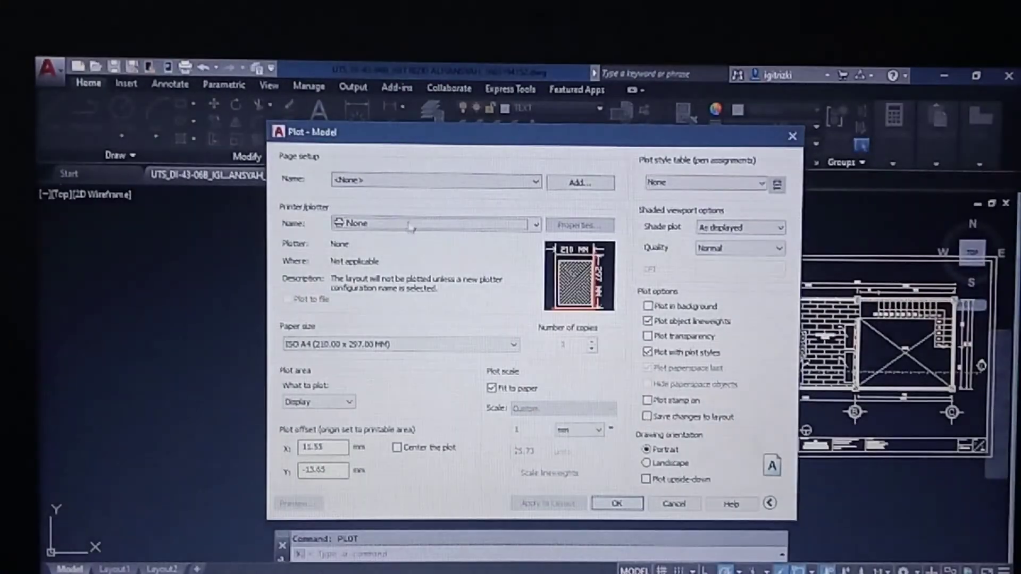
left_click(428, 183)
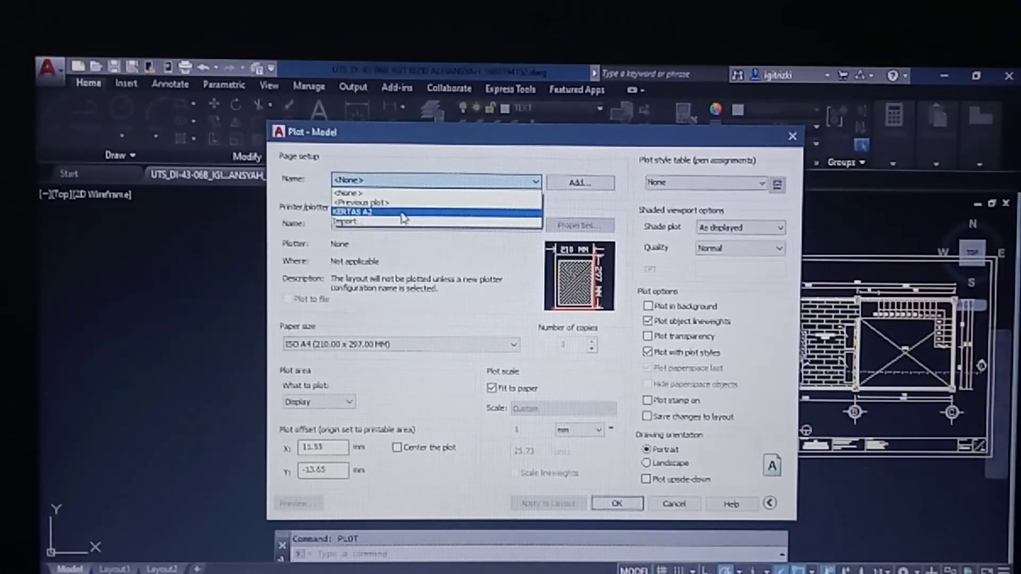
left_click(403, 213)
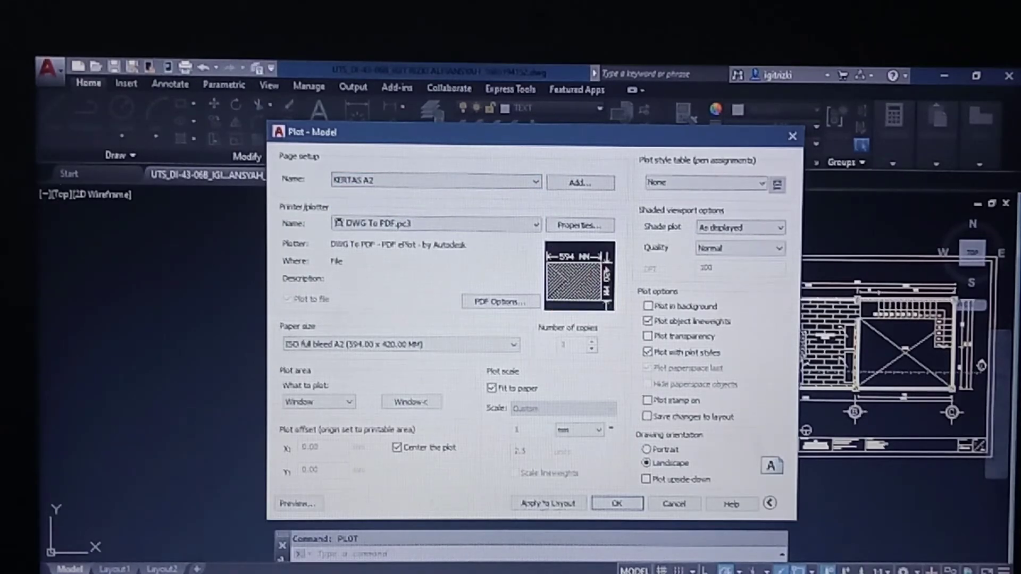
left_click(615, 504)
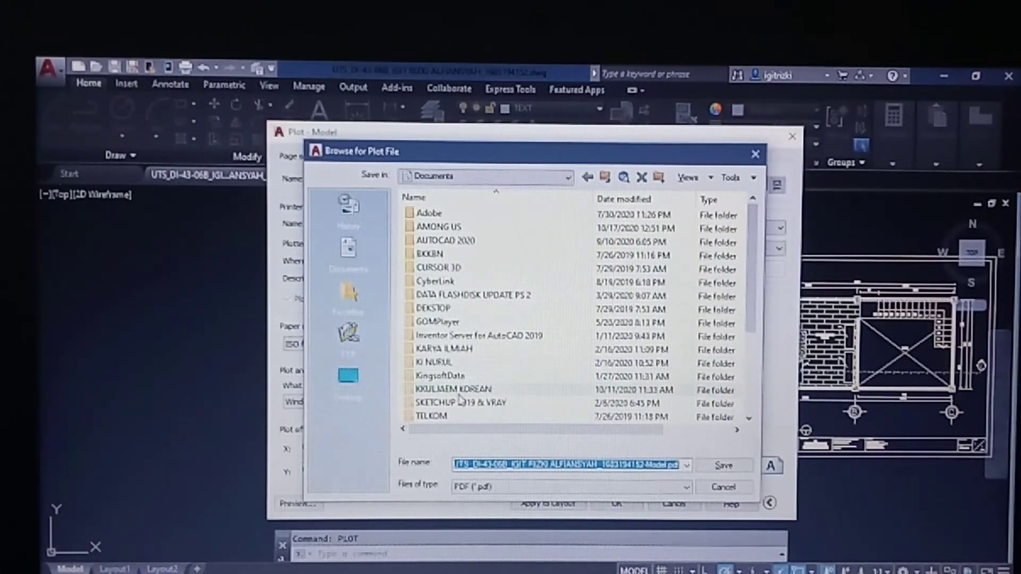
Save the plotted PDF into Documents > TELKOM UNIVERSITY > JADWAL UJIAN TELKOM UNIVERSITY
left_click(434, 405)
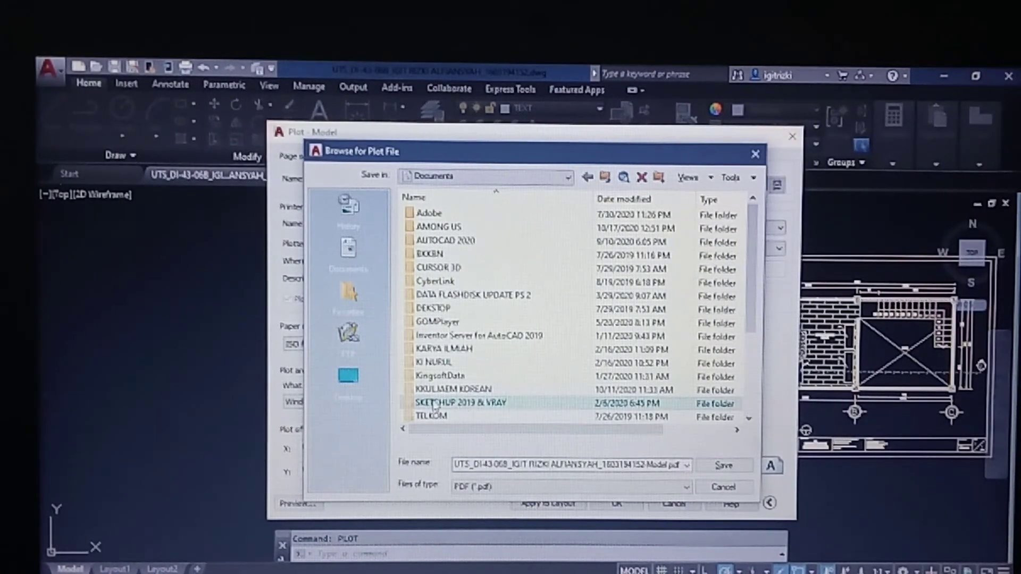
scroll(435, 421, "down", 2)
left_click(472, 350)
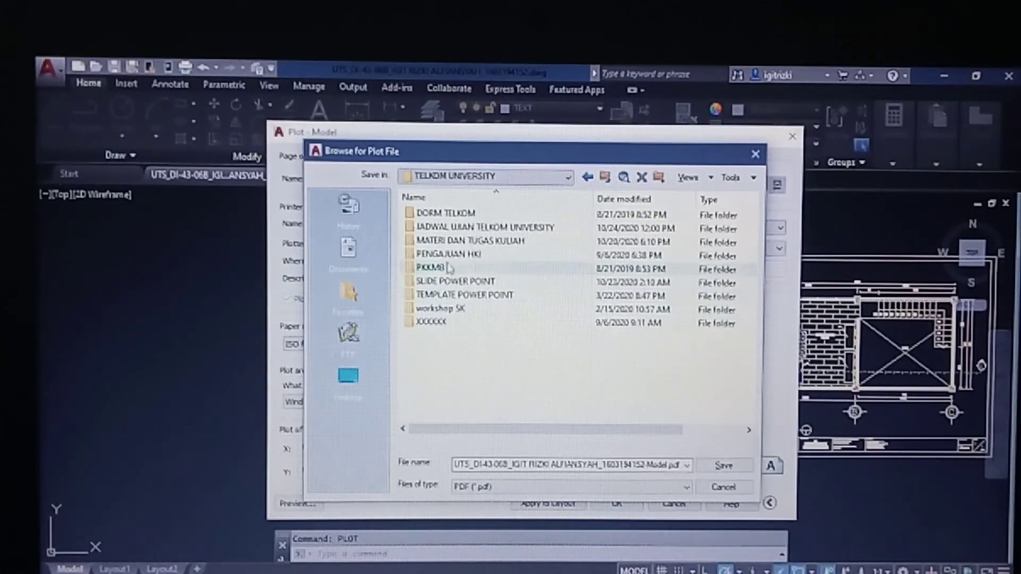
double_click(460, 228)
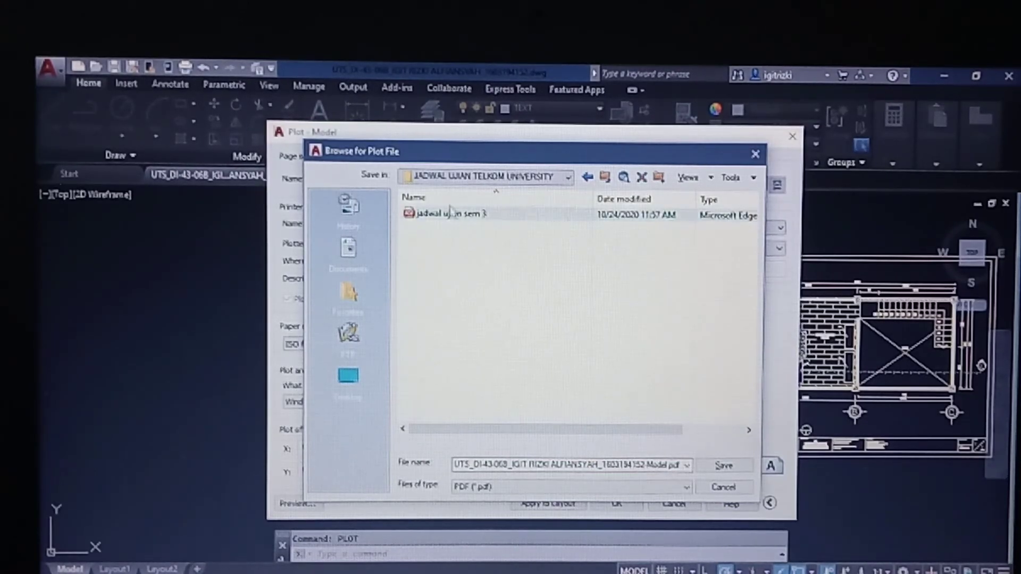
left_click(460, 172)
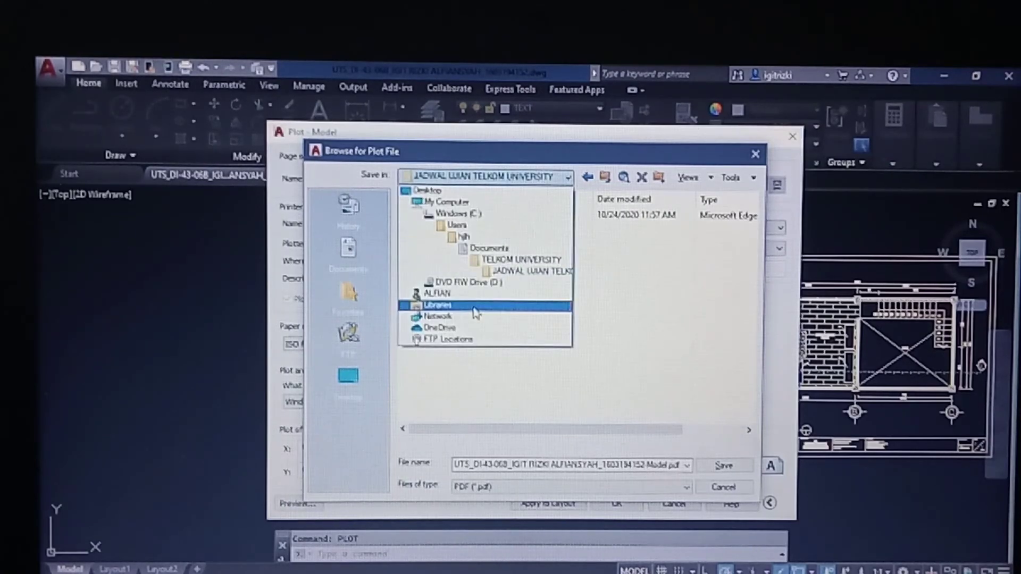
left_click(638, 406)
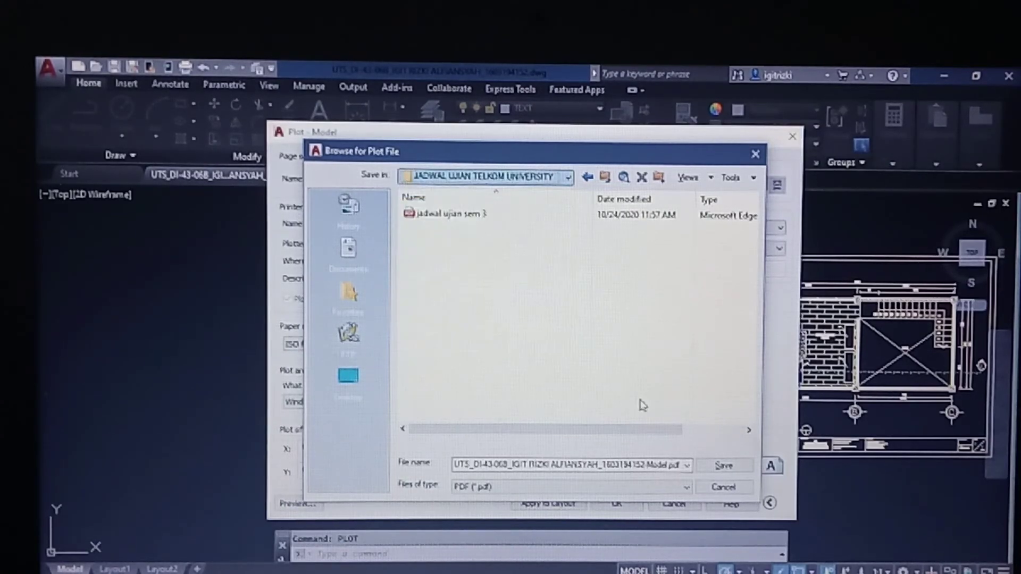
left_click(722, 467)
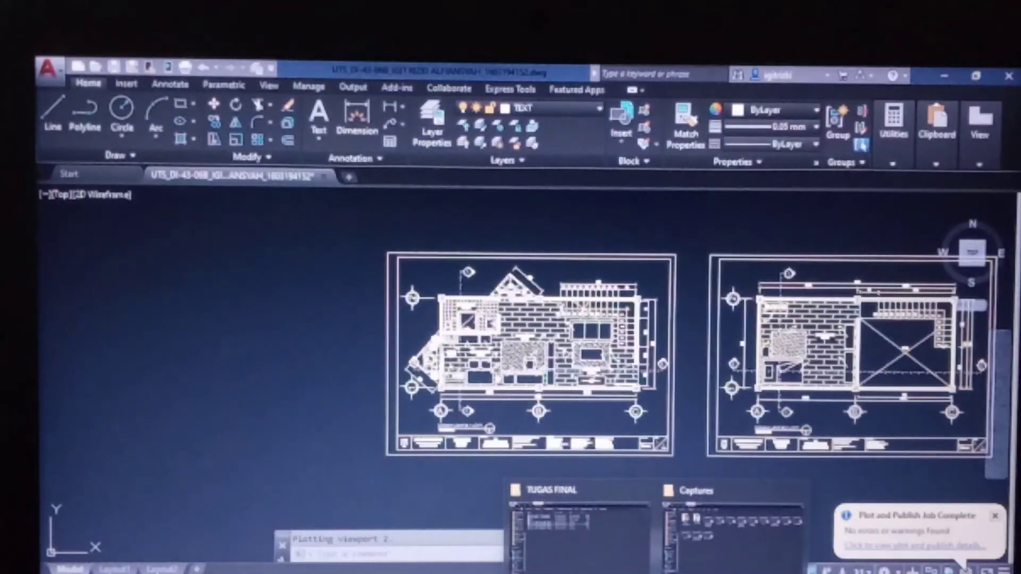
mouse_move(579, 522)
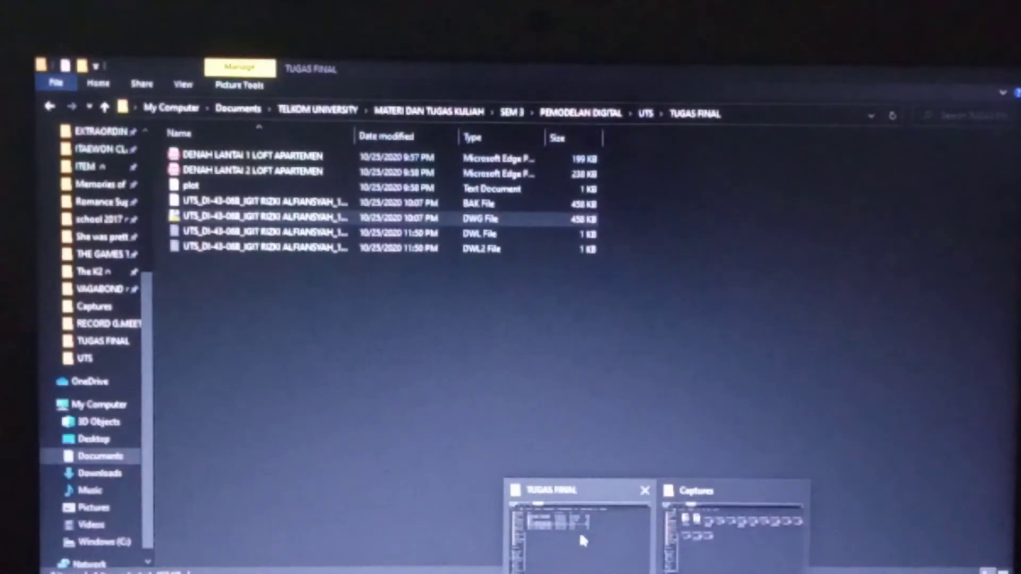
In File Explorer, open JADWAL UJIAN TELKOM UNIVERSITY and launch the new PDF in Edge
left_click(579, 531)
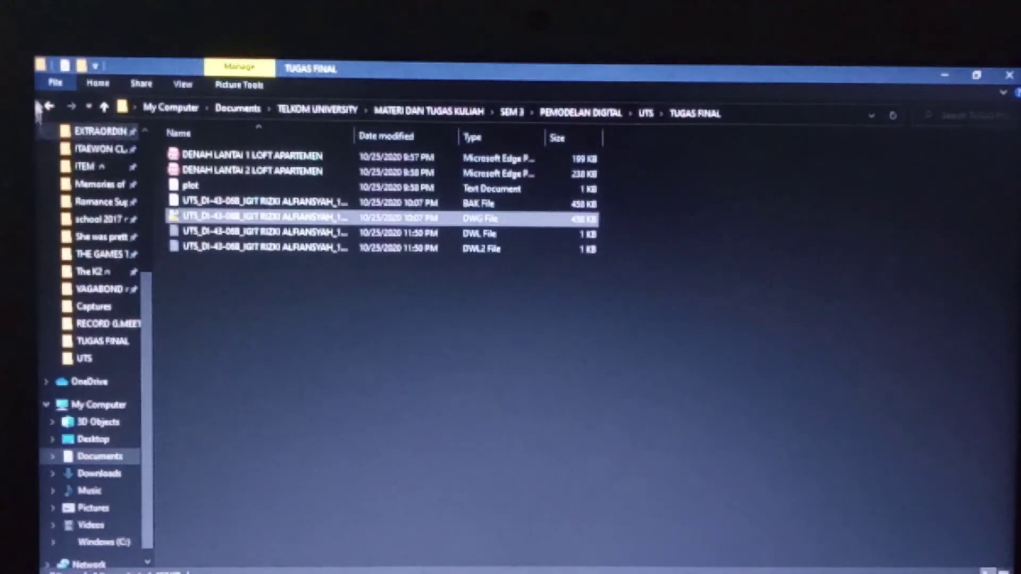
left_click(51, 106)
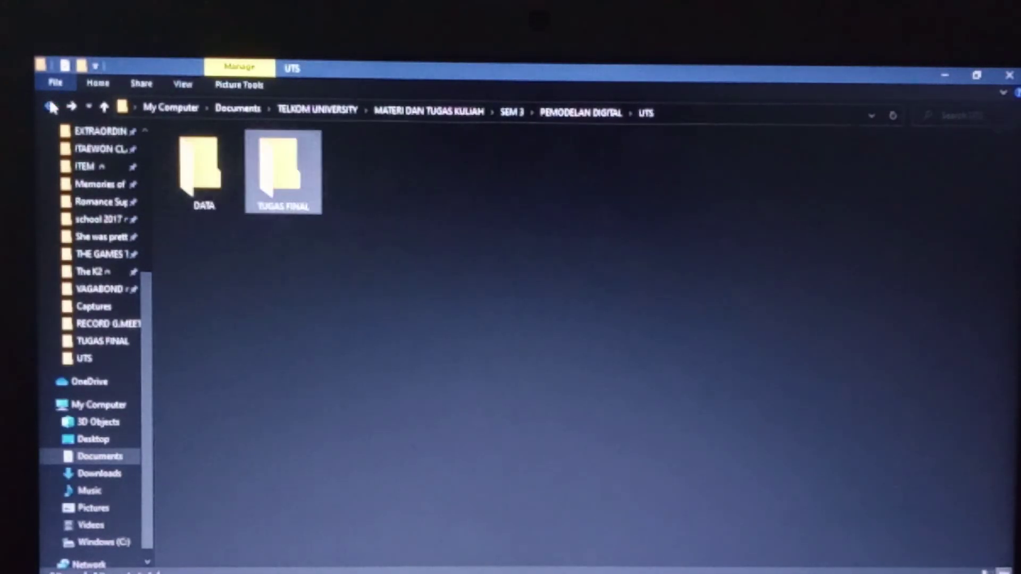
left_click(335, 110)
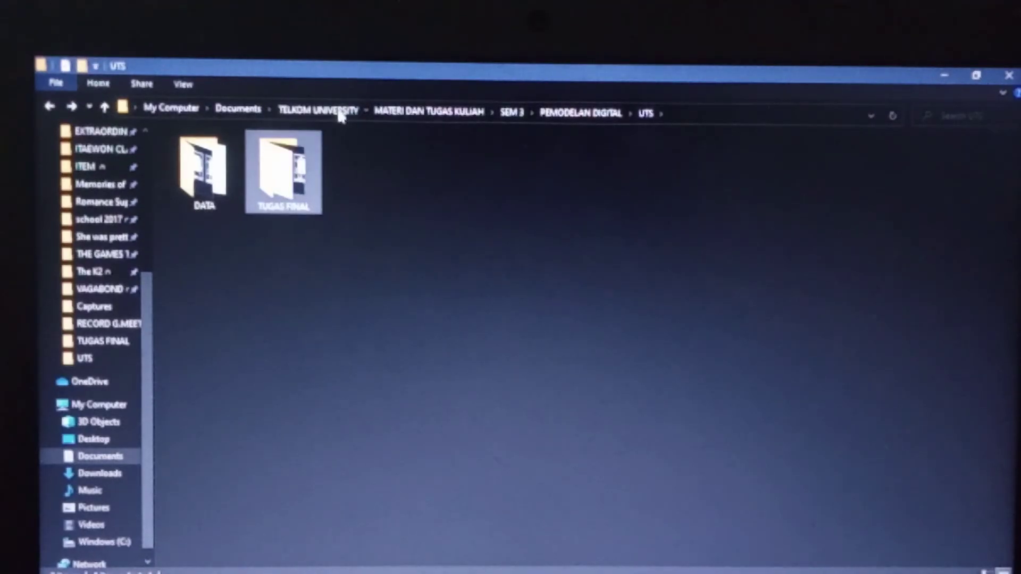
left_click(223, 171)
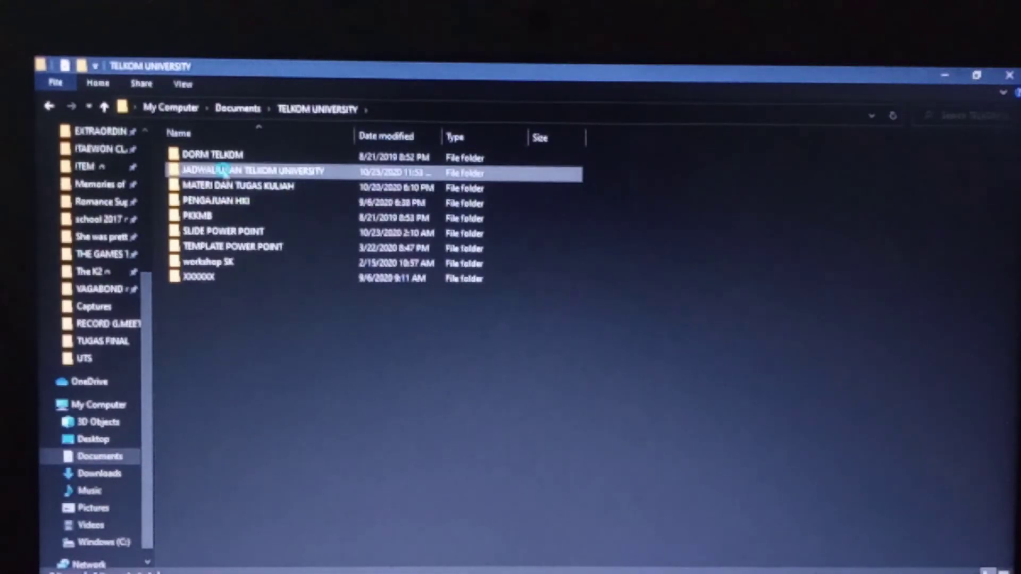
double_click(224, 176)
left_click(263, 174)
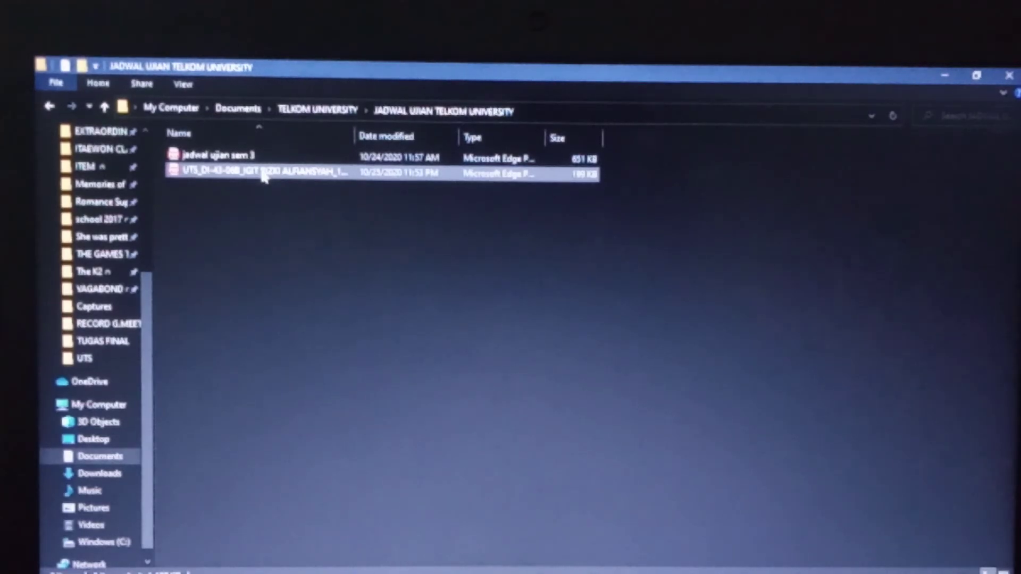
double_click(263, 175)
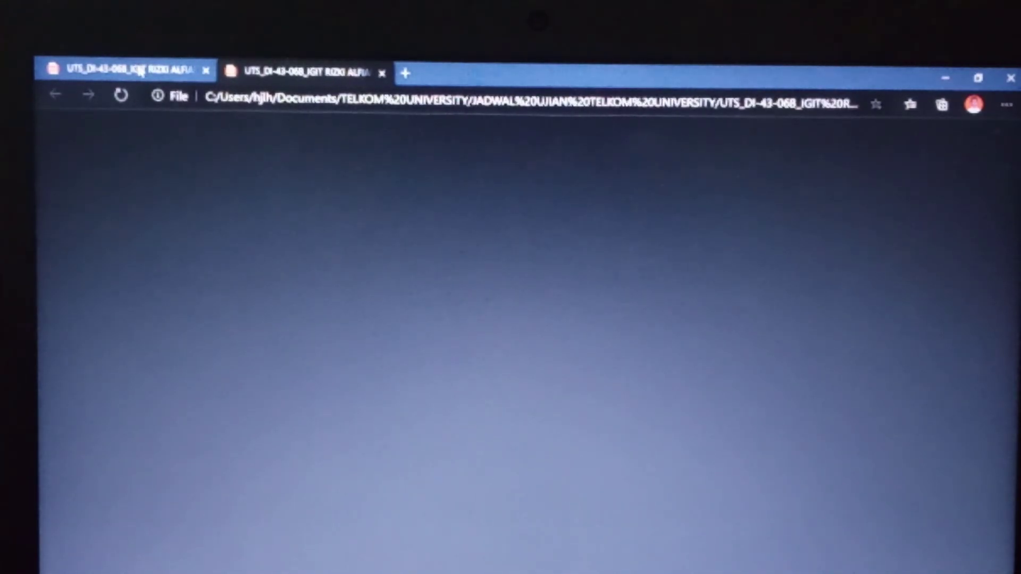
Zoom in twice on the DENAH LANTAI 1 LOFT PDF and scroll to its title block
left_click(312, 71)
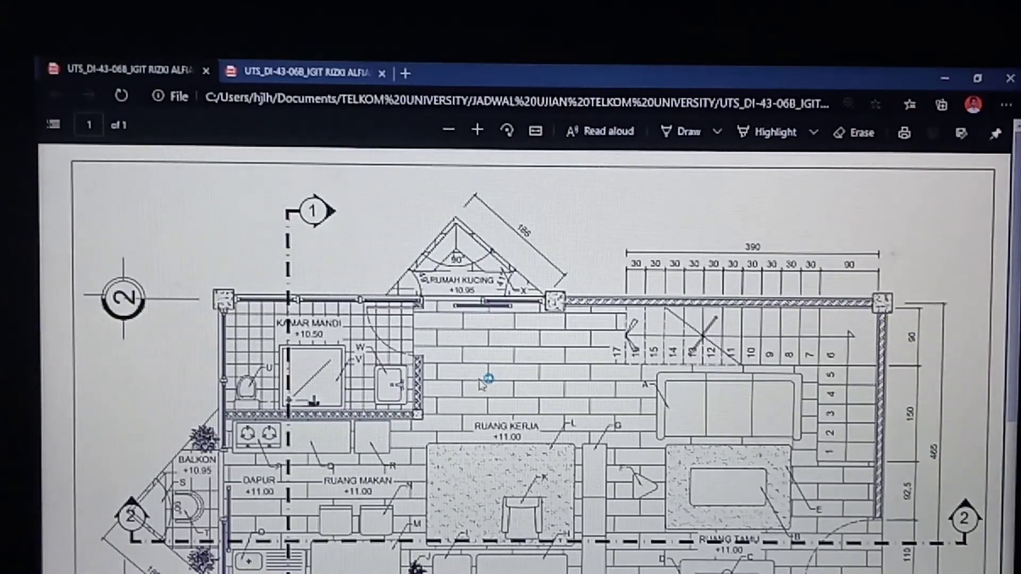
scroll(486, 378, "down", 2, "ctrl")
scroll(485, 383, "up", 2, "ctrl")
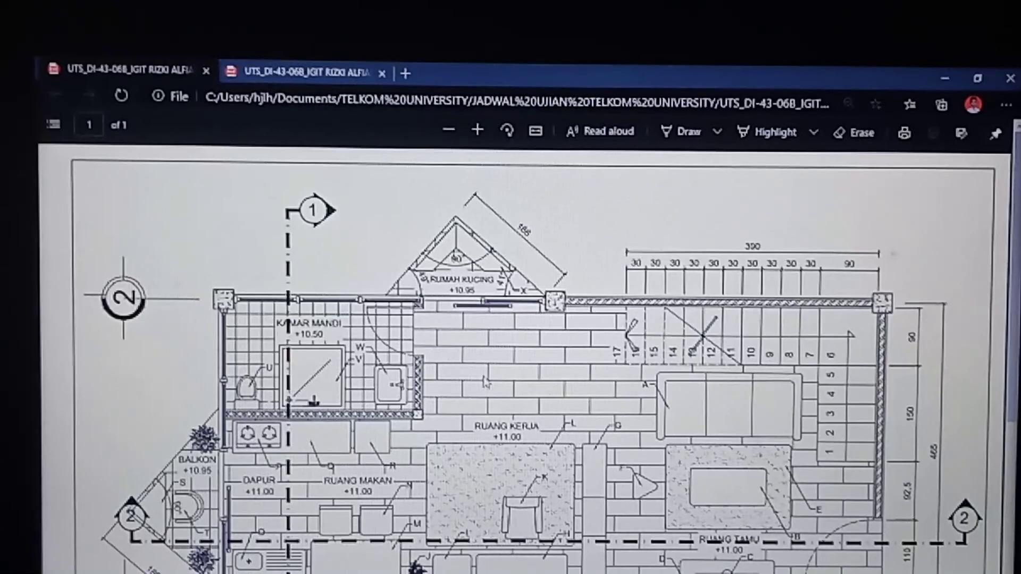
left_click(477, 132)
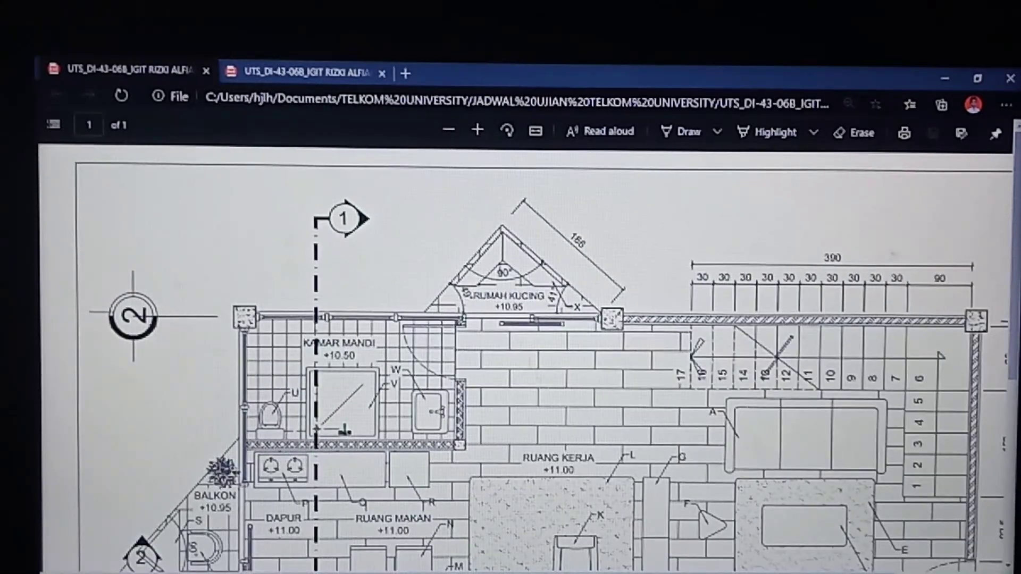
scroll(581, 410, "down", 1)
scroll(581, 411, "down", 3)
scroll(581, 411, "down", 2)
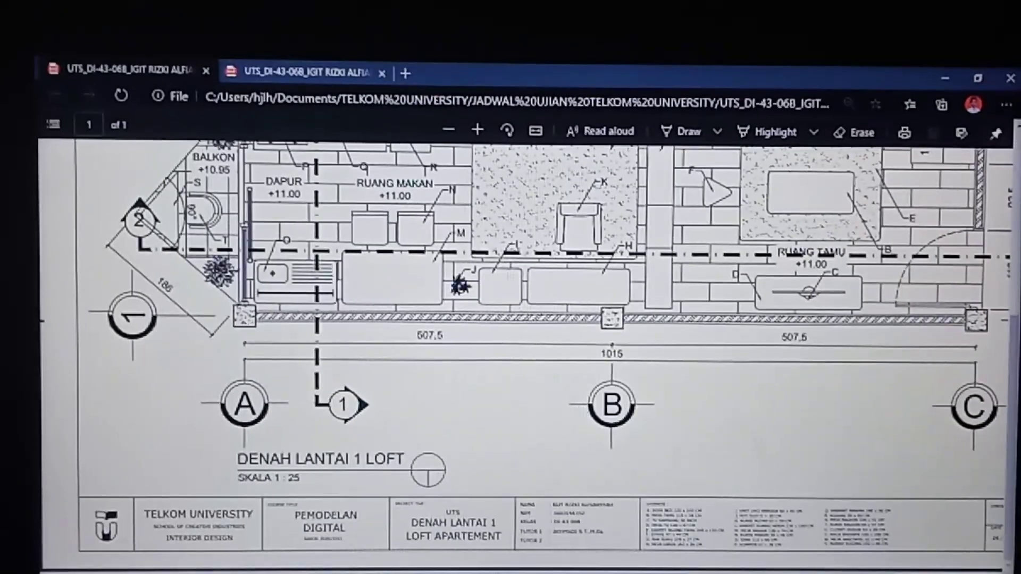
left_click(477, 131)
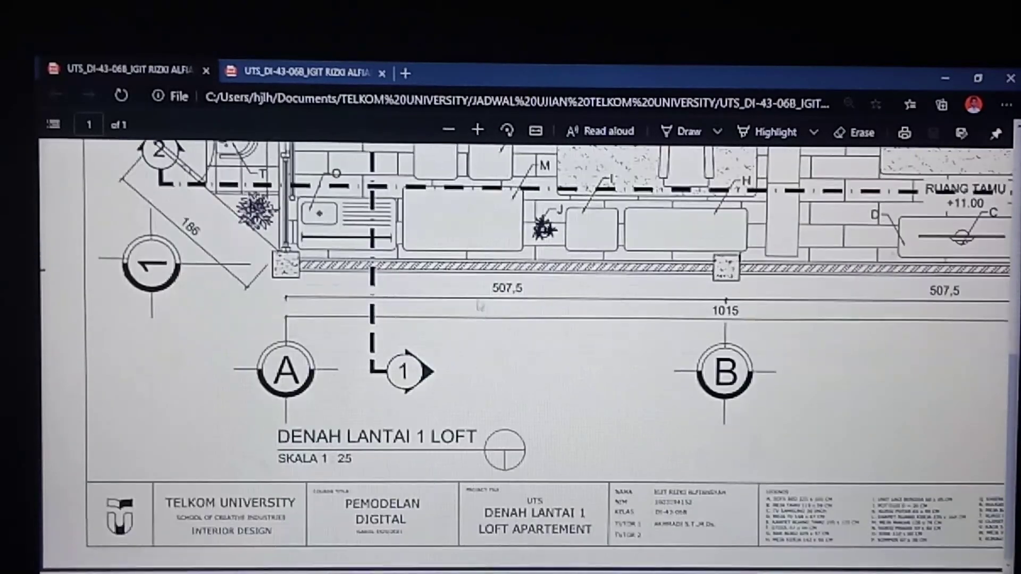
scroll(488, 335, "right", 5)
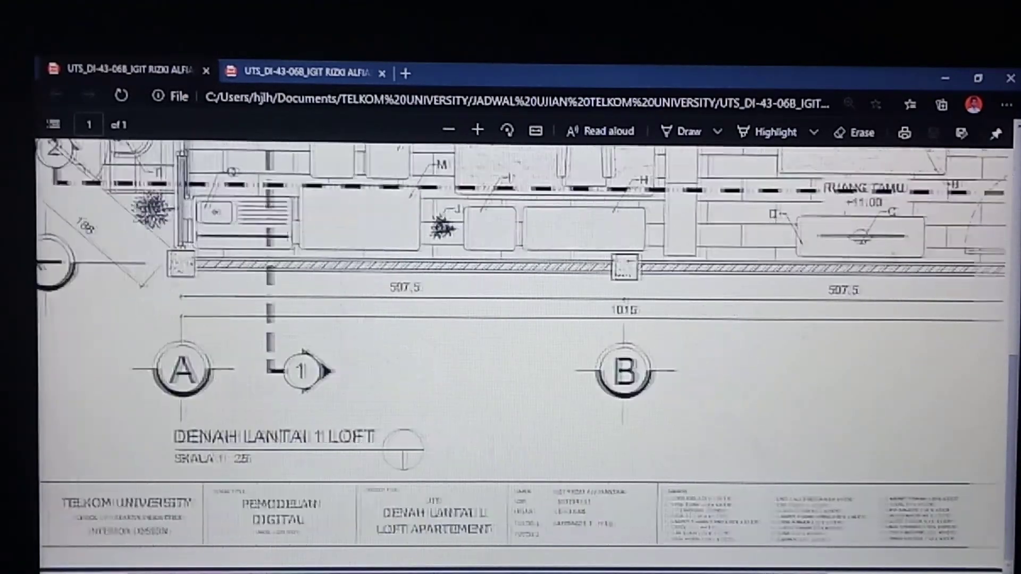